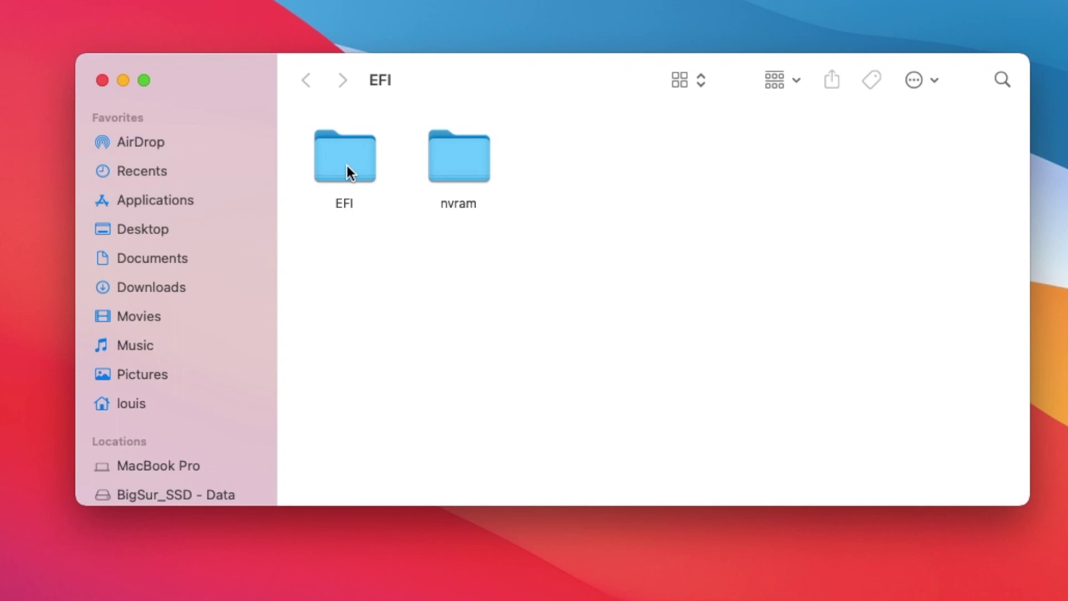
# - Open the EFI folder to list APPLE, BOOT, CLOVER, OC, OC58, OC59 and OCcatalina
pyautogui.doubleClick(346, 165)
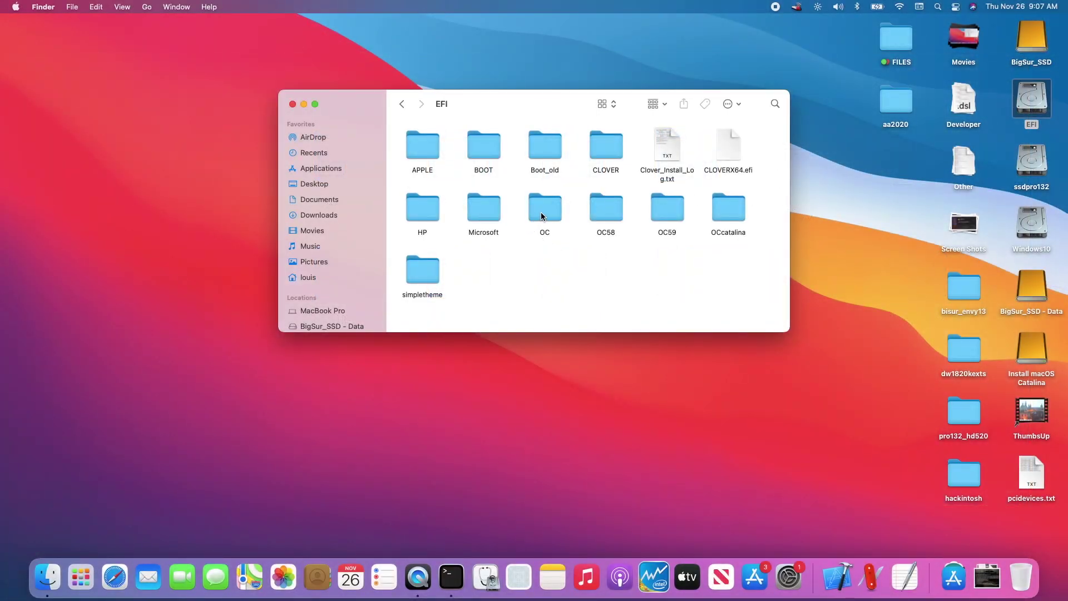
# - Search 'opencore release' in Safari and scroll the OpenCorePkg 0.6.3 release notes
pyautogui.click(114, 577)
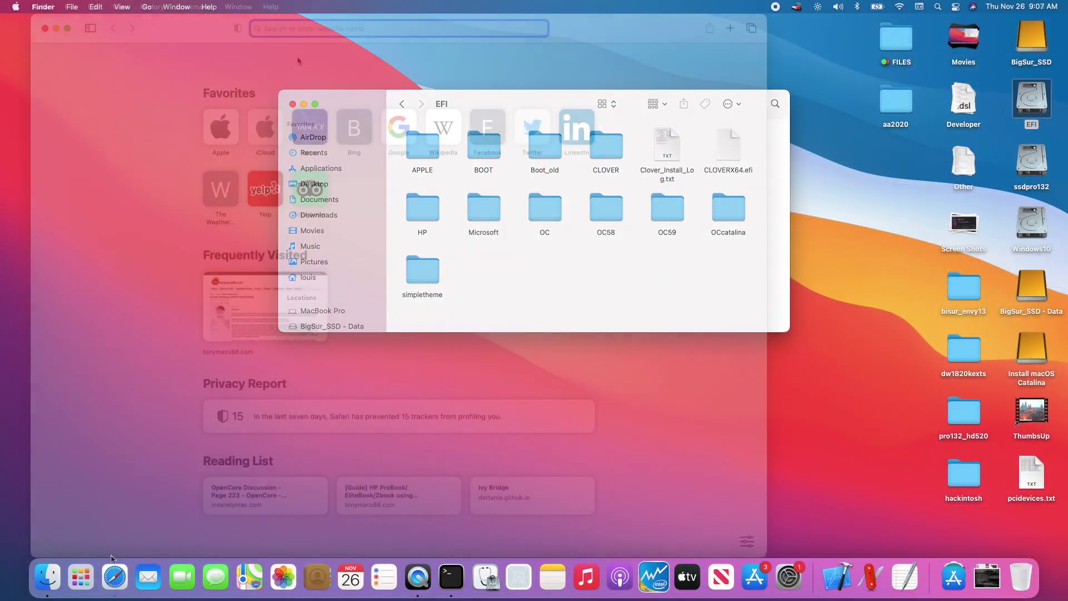
pyautogui.write('open')
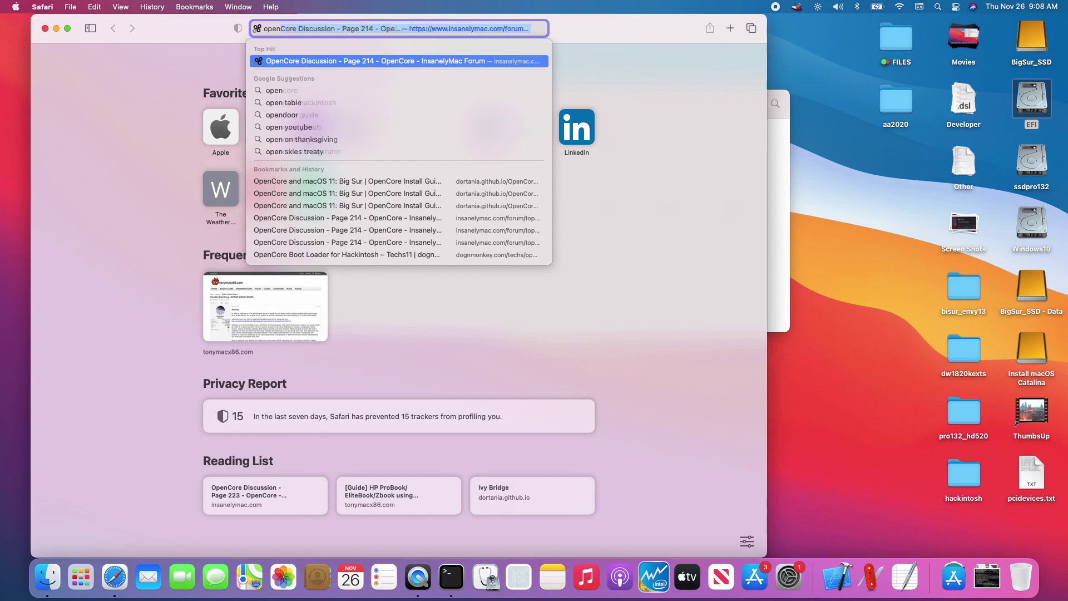
pyautogui.write('core release')
pyautogui.click(334, 139)
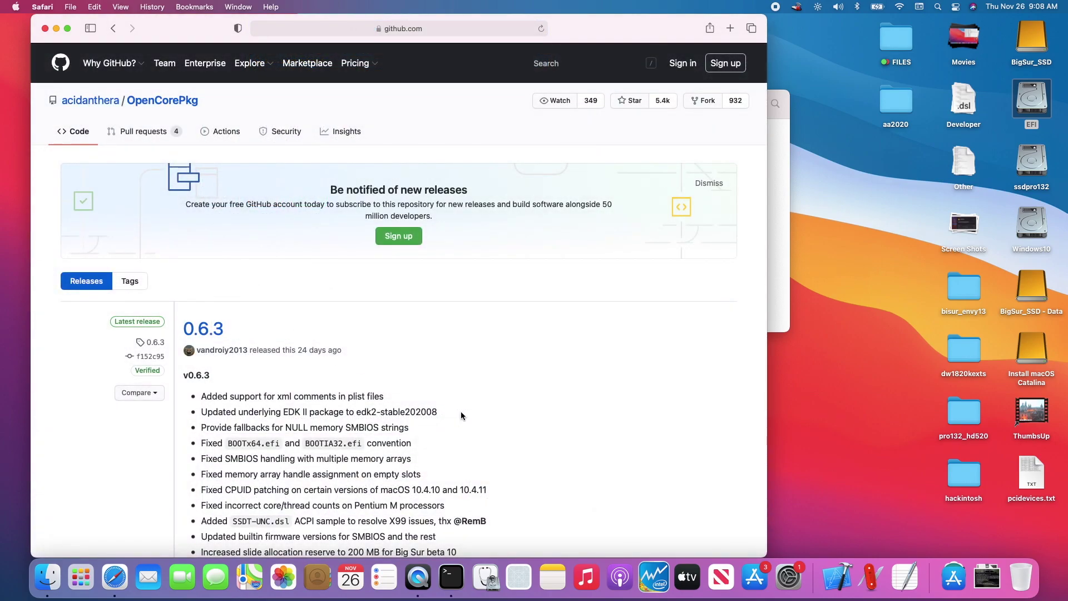
pyautogui.scroll(-4, 461, 415)
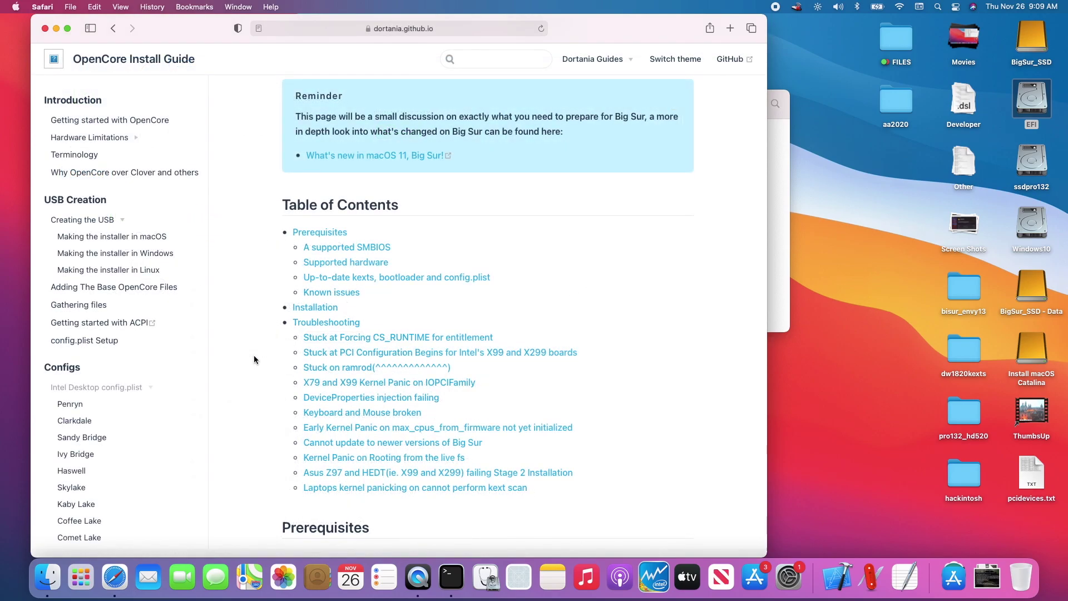
pyautogui.scroll(-4, 255, 359)
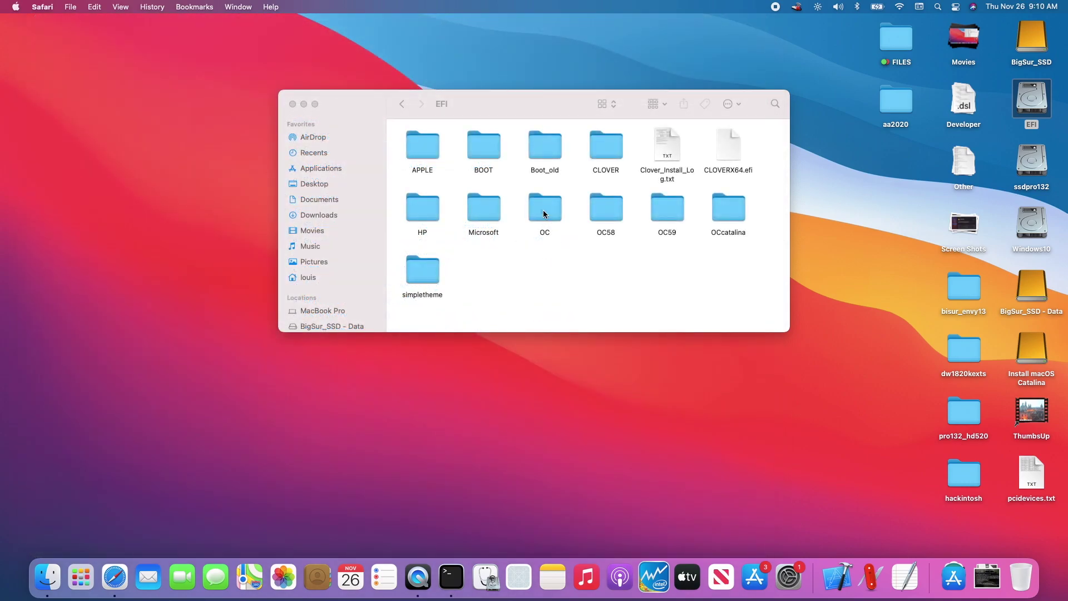
# - Check BOOTx64.efi inside BOOT, then go back to EFI and open the OC folder
pyautogui.doubleClick(479, 148)
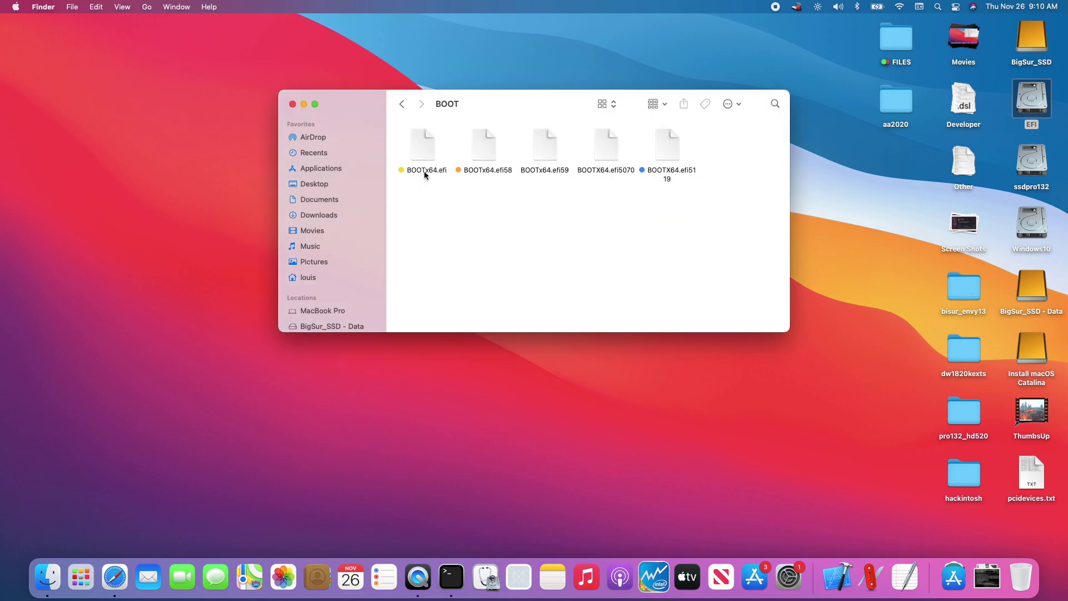
pyautogui.click(424, 172)
pyautogui.press('super+bracketleft')
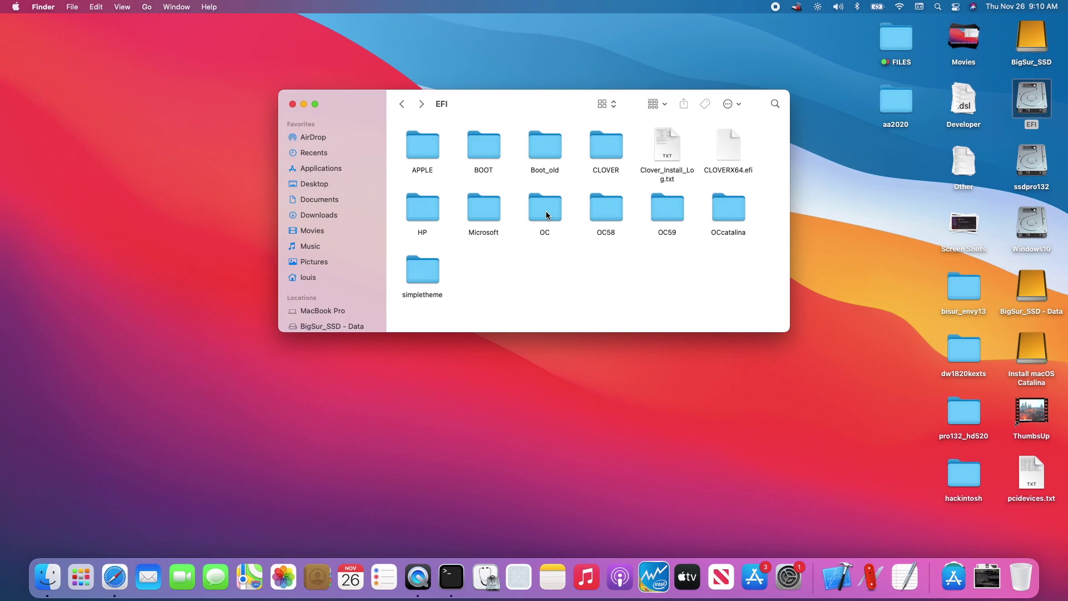
pyautogui.doubleClick(546, 214)
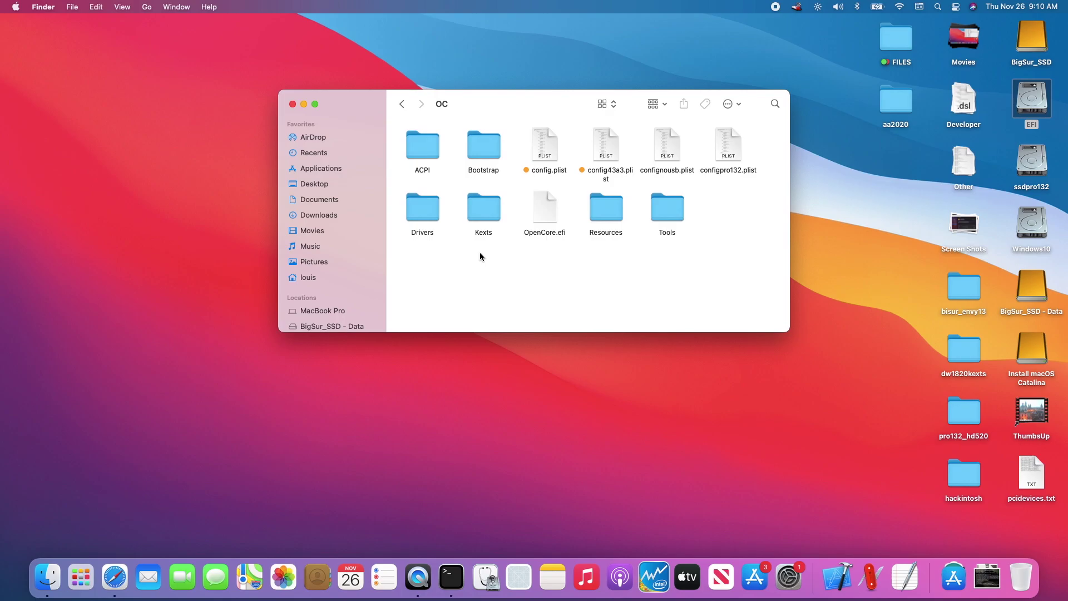
# - Open the ACPI folder and browse its SSDT files, selecting SSDT-EC-USBX-LAPTOP.aml
pyautogui.doubleClick(416, 151)
pyautogui.scroll(-3, 505, 269)
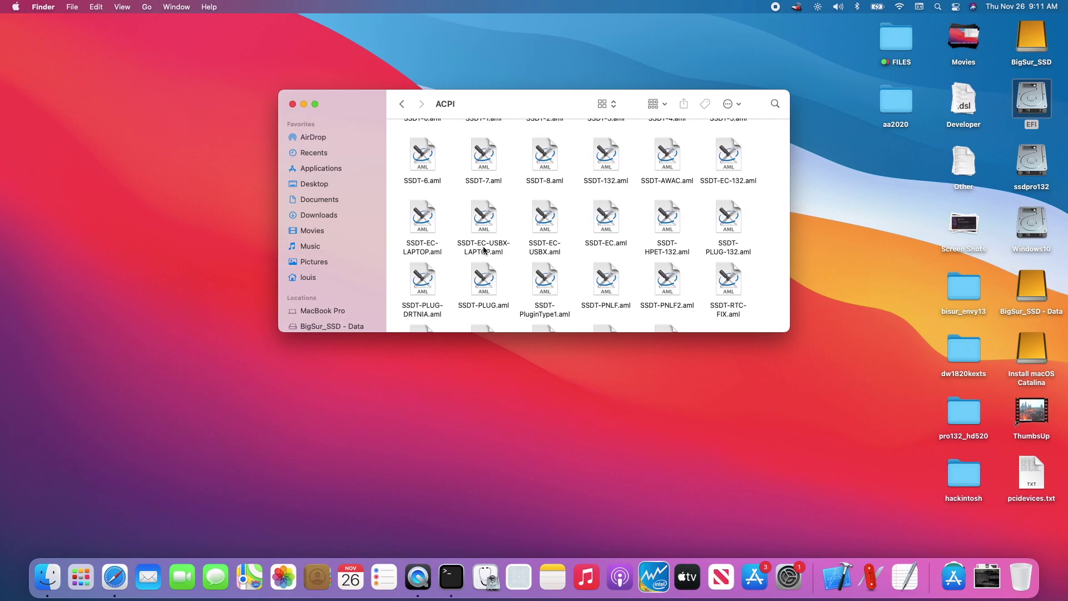
pyautogui.click(484, 251)
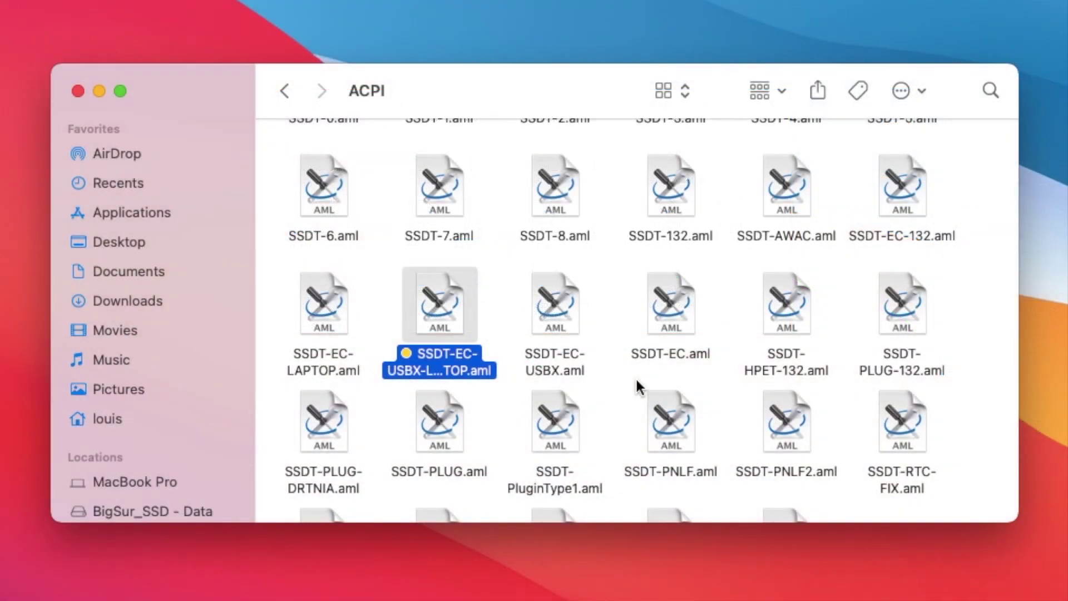
pyautogui.scroll(-4, 636, 376)
# - Give SSDT-PLUG-DRTNIA.aml a yellow tag and compare it with SSDT-EC-USBX-LAPTOP.aml
pyautogui.click(315, 385)
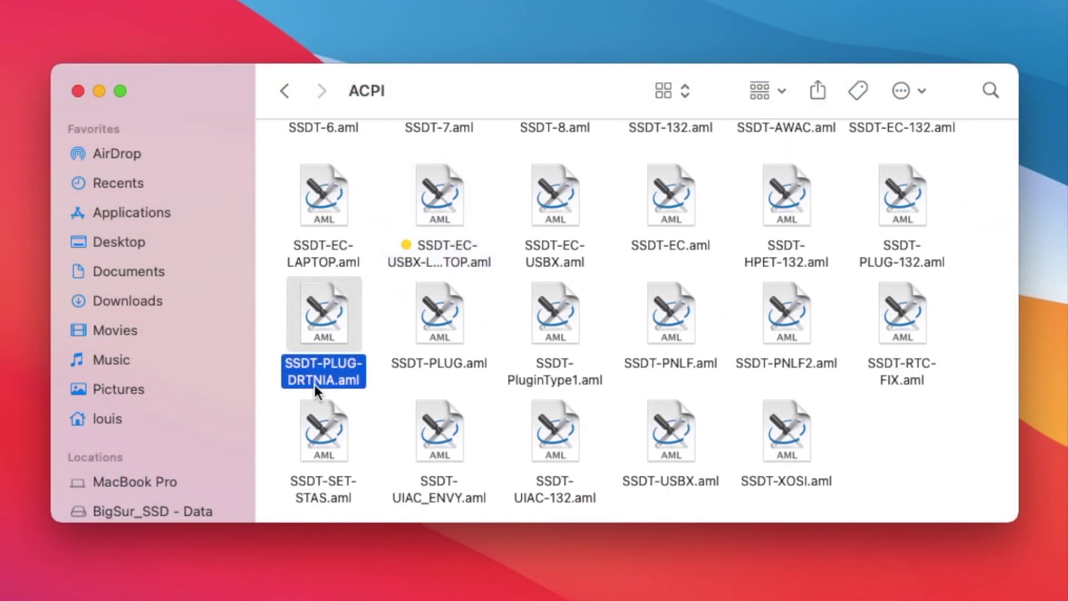
pyautogui.rightClick(315, 385)
pyautogui.click(334, 600)
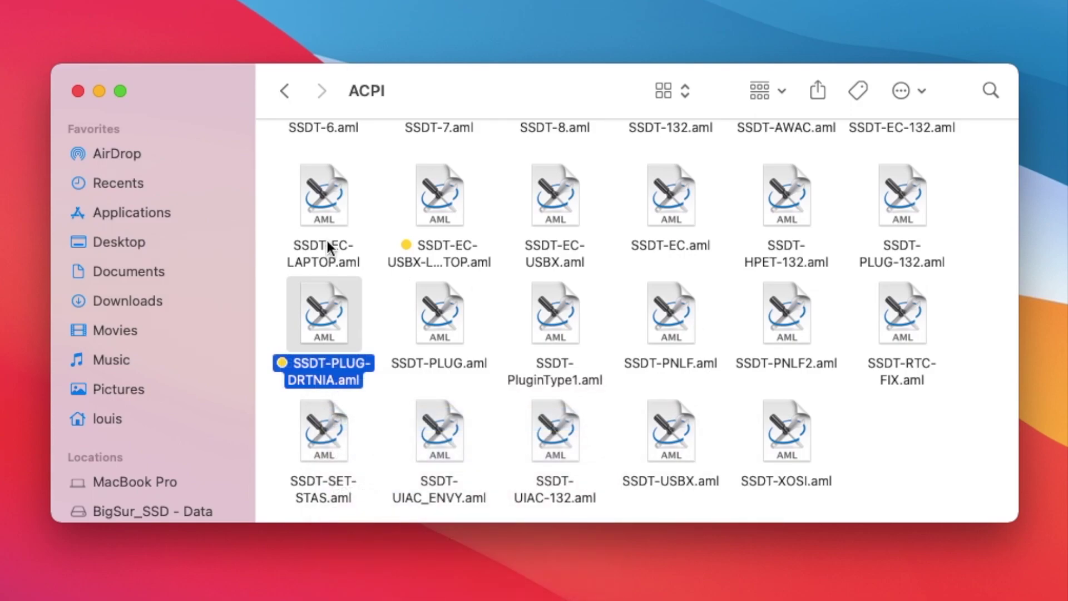
pyautogui.click(449, 262)
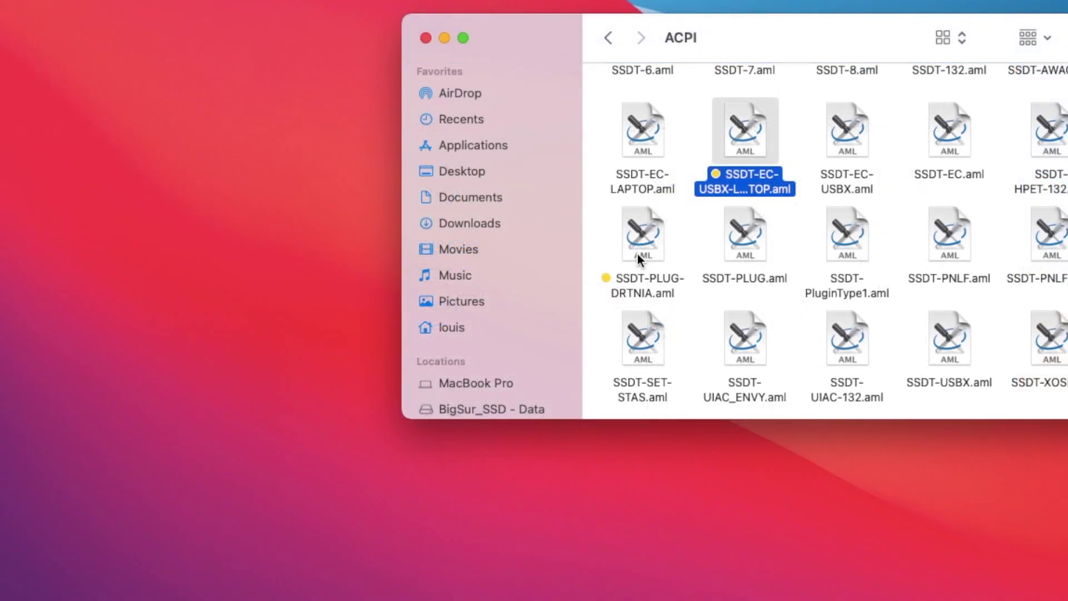
pyautogui.click(316, 334)
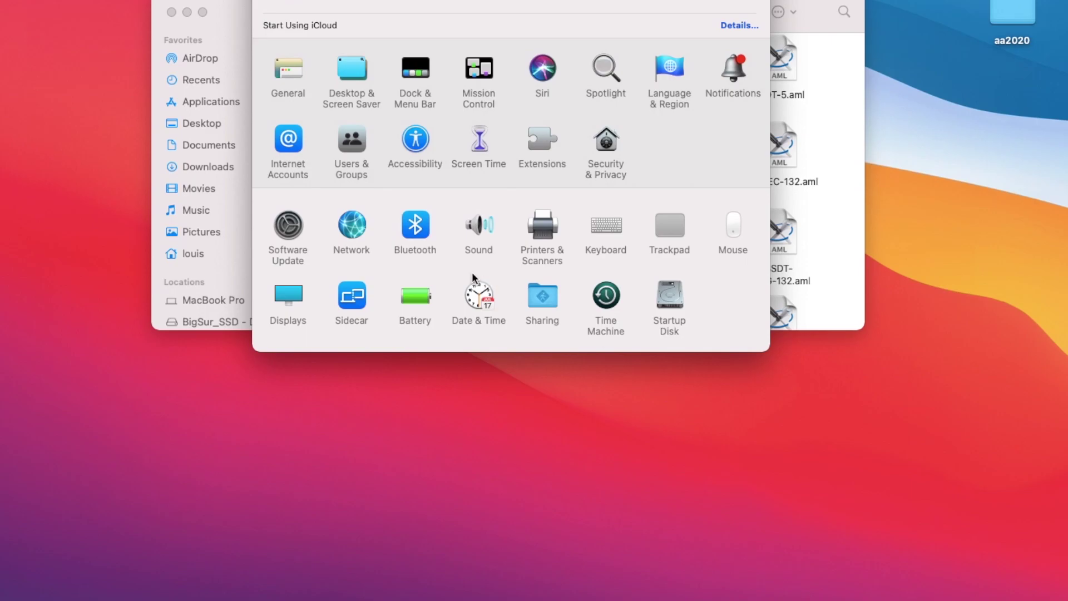
# - In Displays settings, dim the screen and then restore brightness to maximum
pyautogui.click(287, 306)
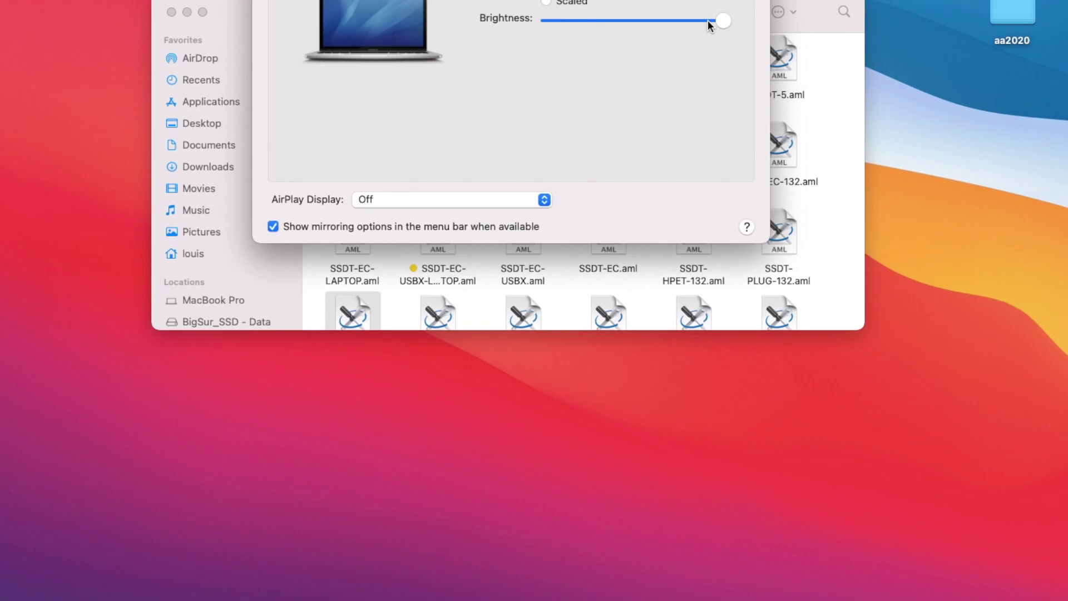
pyautogui.moveTo(725, 21)
pyautogui.mouseDown()
pyautogui.moveTo(655, 16)
pyautogui.moveTo(731, 31)
pyautogui.mouseUp()
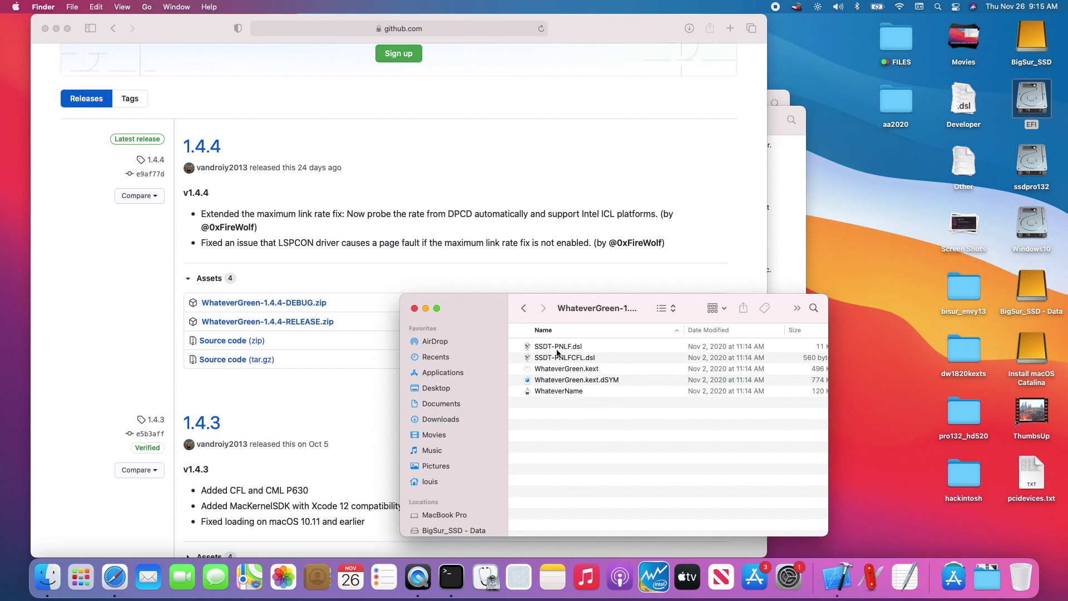
# - Open SSDT-PNLF.dsl in MaciASL and save it as ACPI Machine Language Binary SSDT-PNLF_144.aml
pyautogui.click(574, 351)
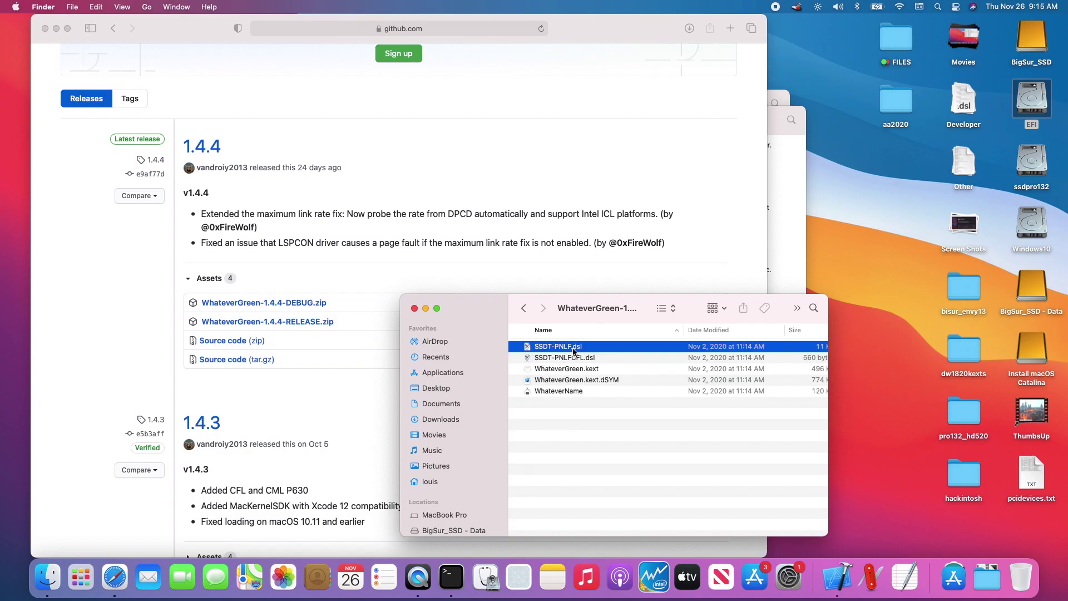
pyautogui.doubleClick(574, 351)
pyautogui.press('super+shift+s')
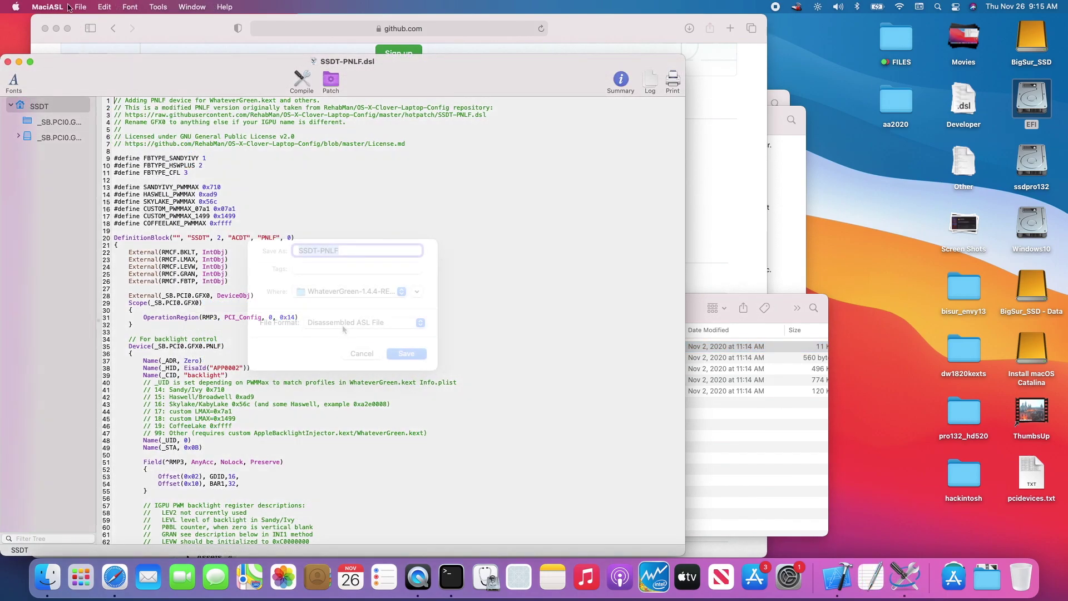
pyautogui.click(350, 323)
pyautogui.click(341, 337)
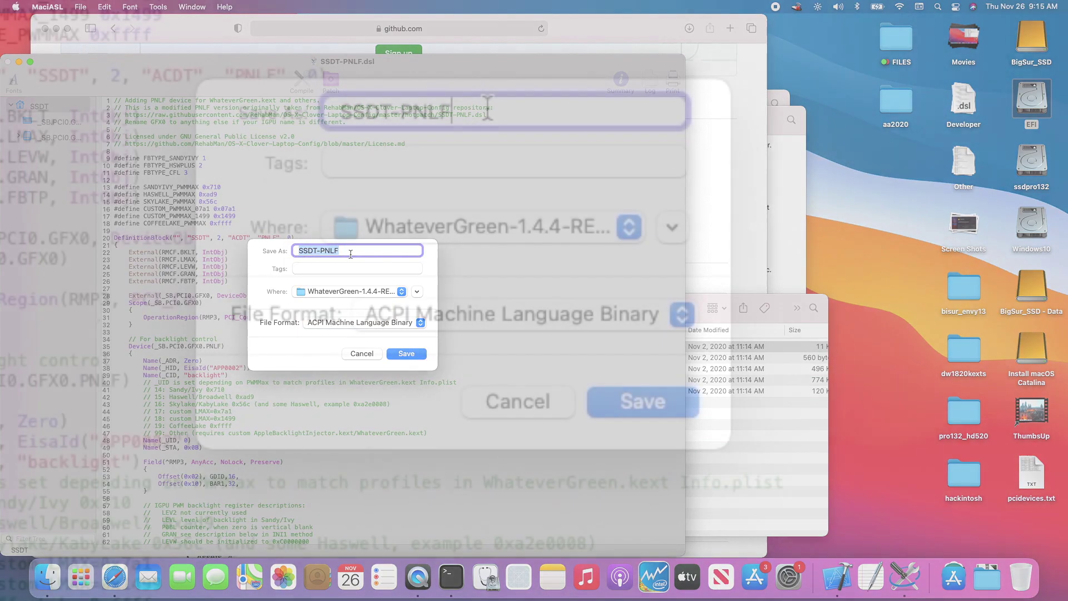
pyautogui.click(351, 249)
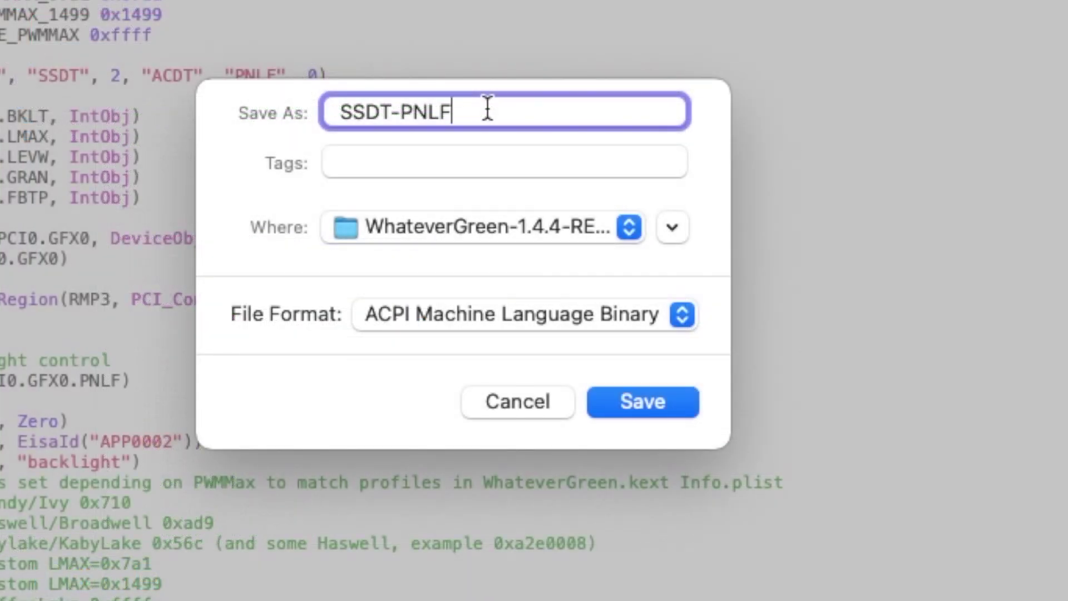
pyautogui.write('_144.aml')
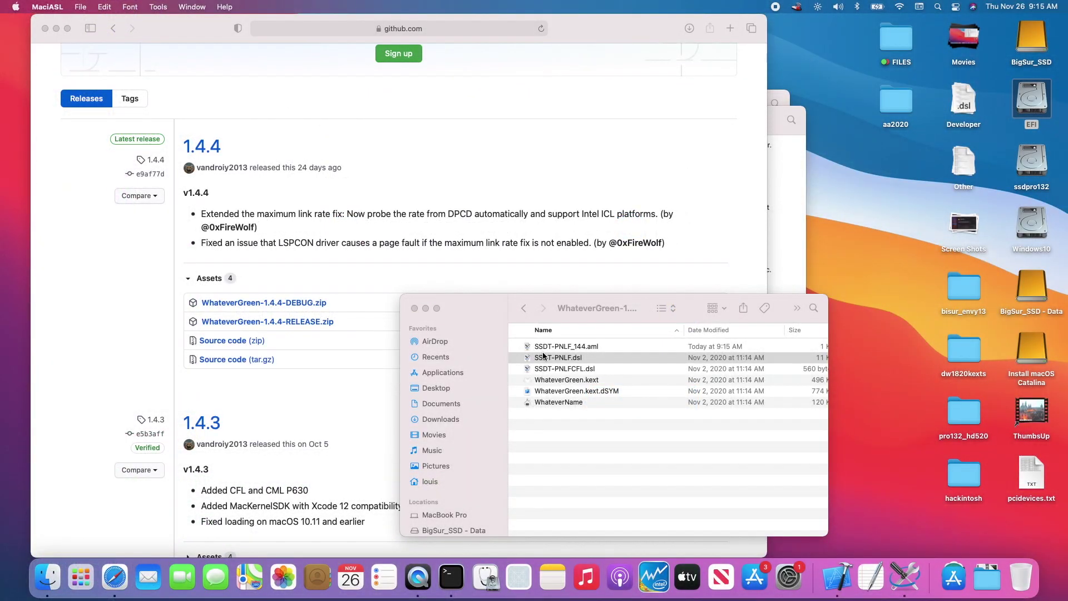
# - Tag SSDT-PNLF_144.aml yellow in the OC ACPI folder window
pyautogui.click(560, 347)
pyautogui.click(775, 128)
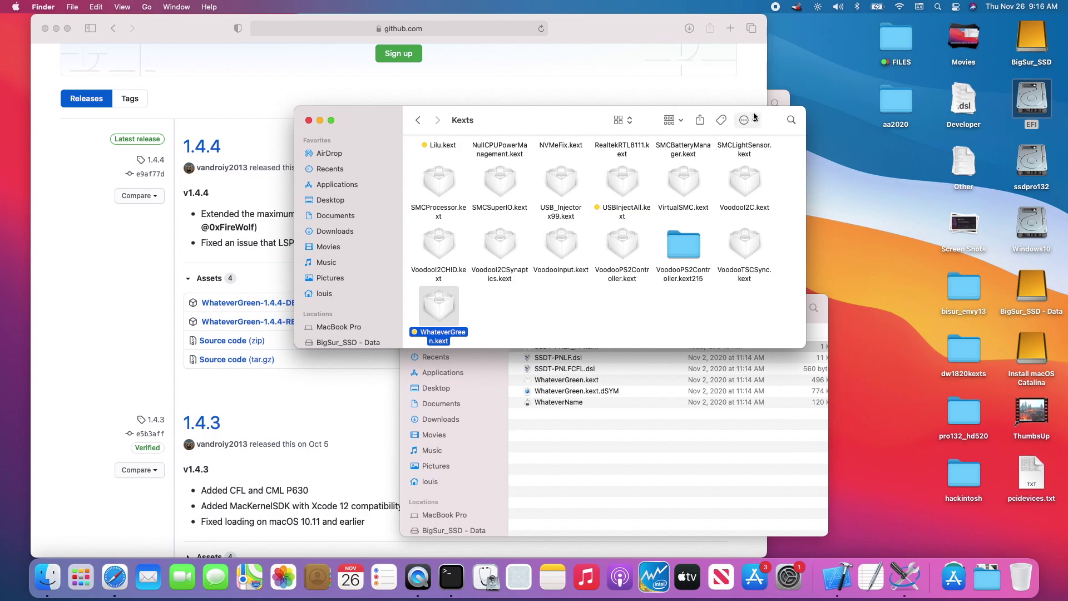
pyautogui.click(786, 96)
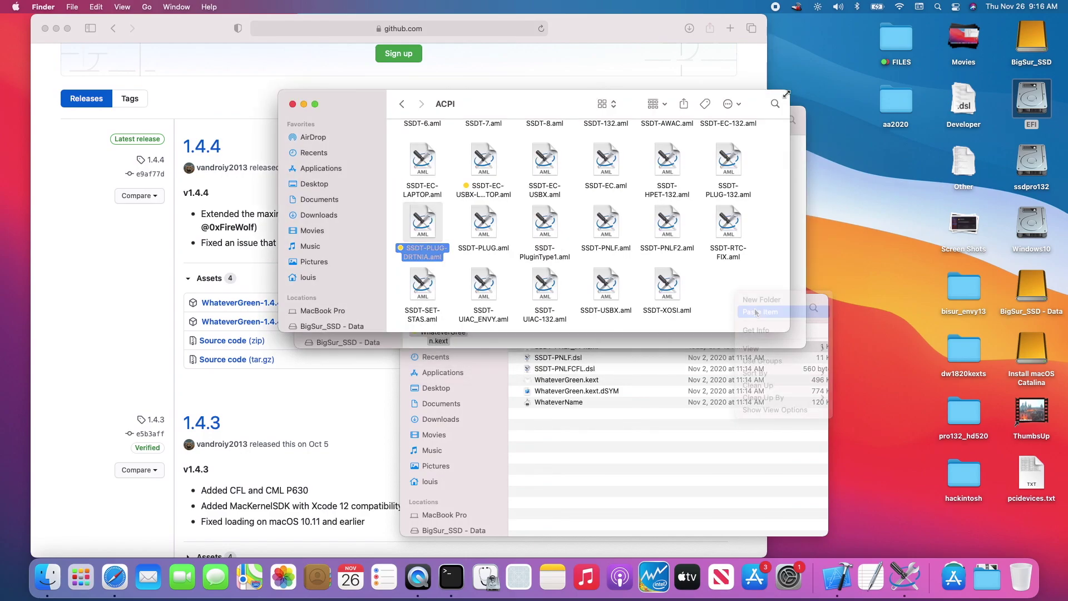
pyautogui.rightClick(722, 318)
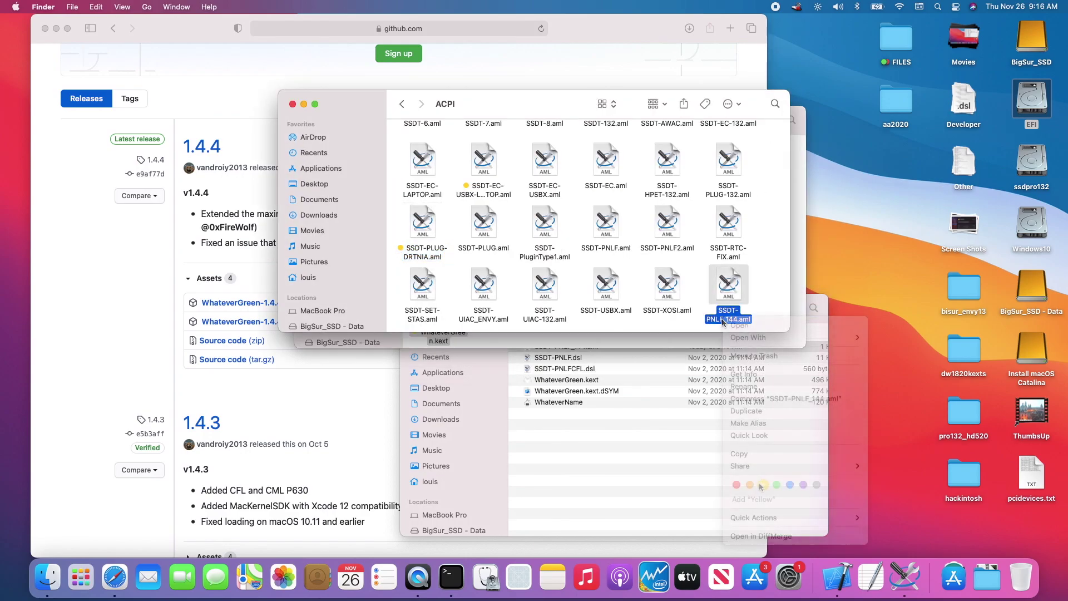
pyautogui.click(760, 485)
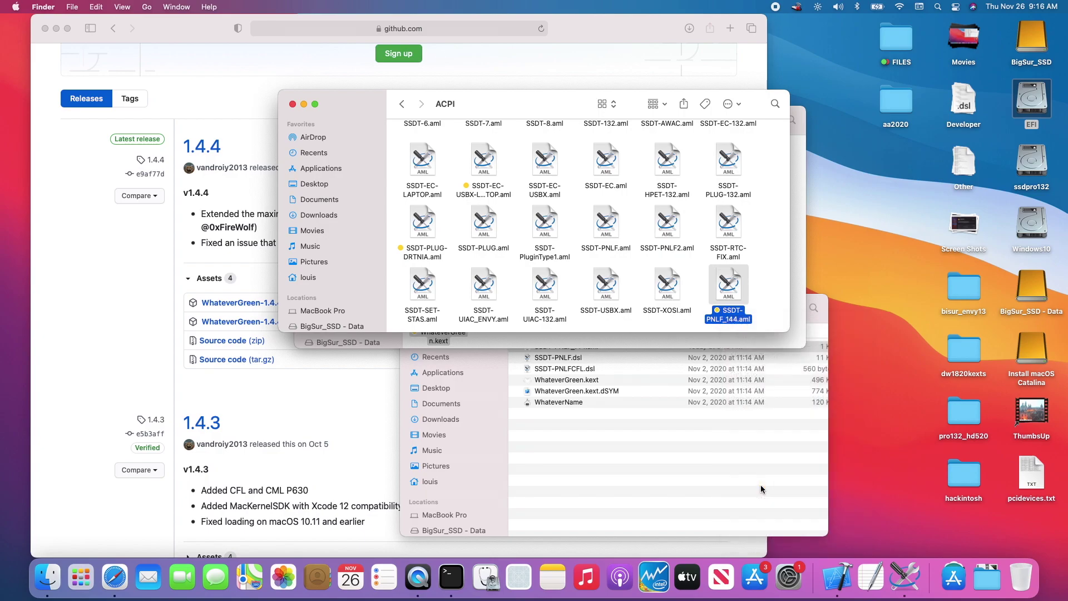
pyautogui.click(694, 269)
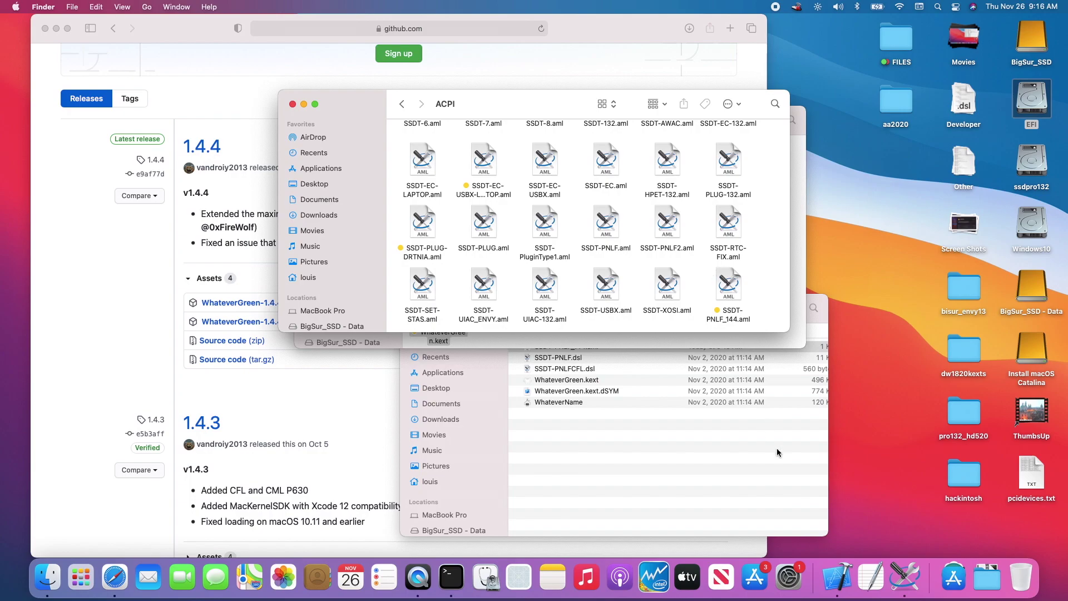
pyautogui.click(837, 577)
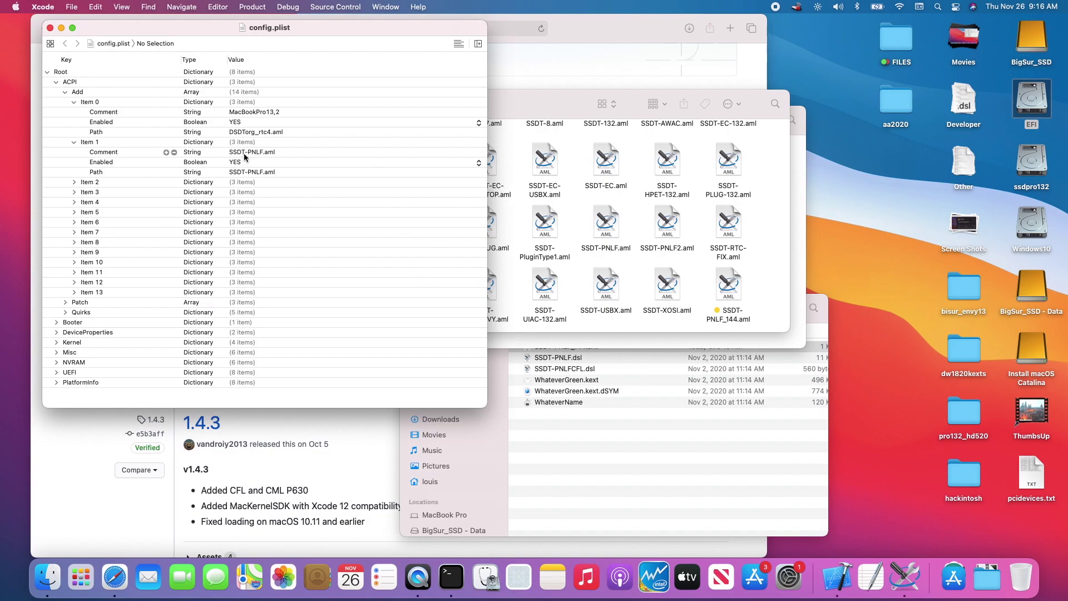
# - Append _144 to ACPI Add Item 1's Comment, keeping Enabled set to YES
pyautogui.click(244, 156)
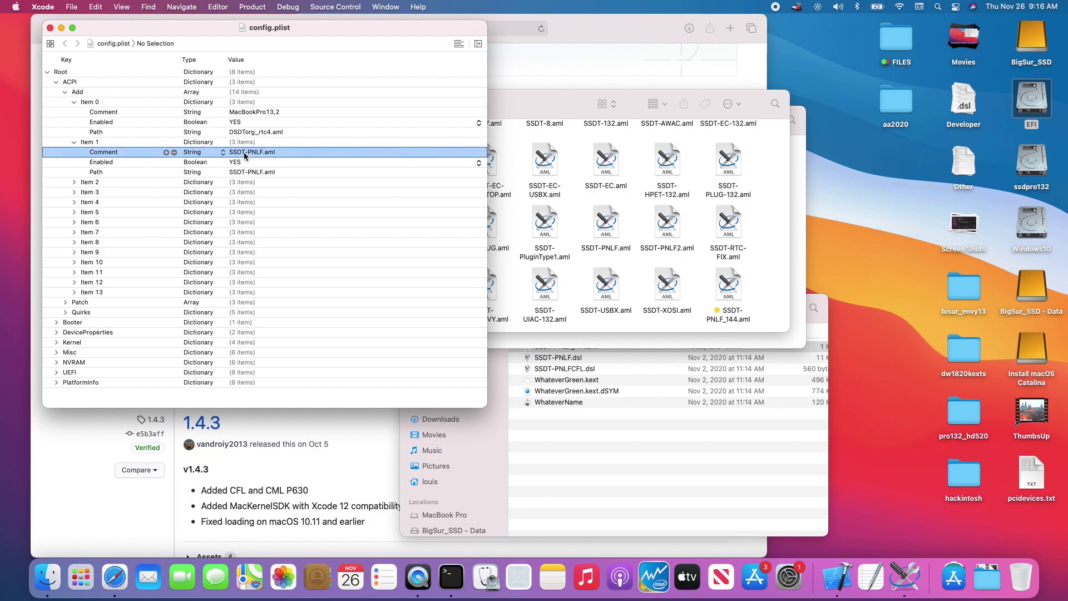
pyautogui.click(264, 152)
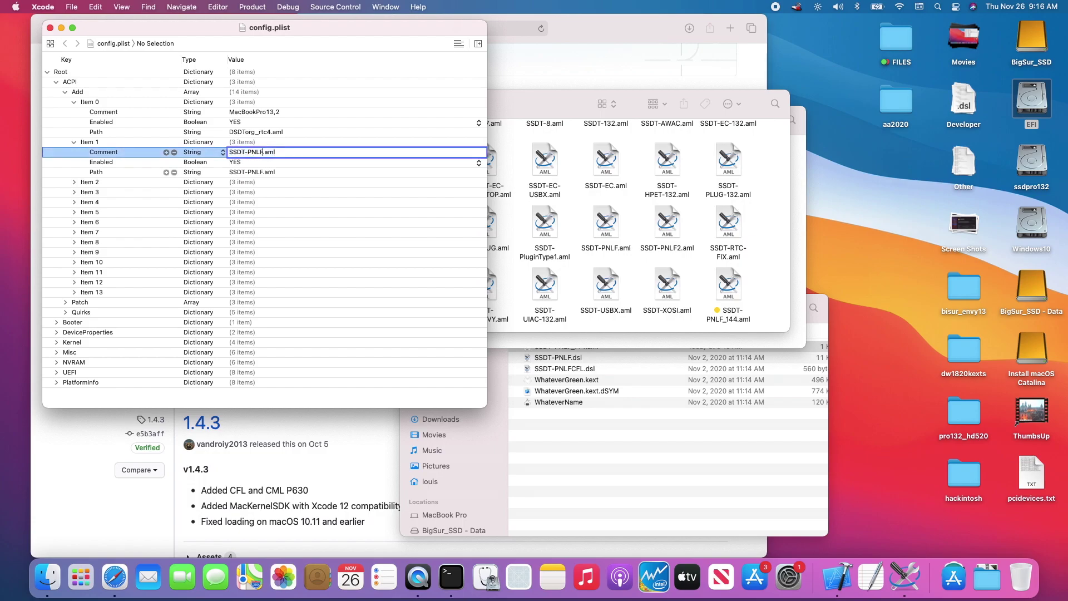
pyautogui.write('_144')
pyautogui.press('Tab')
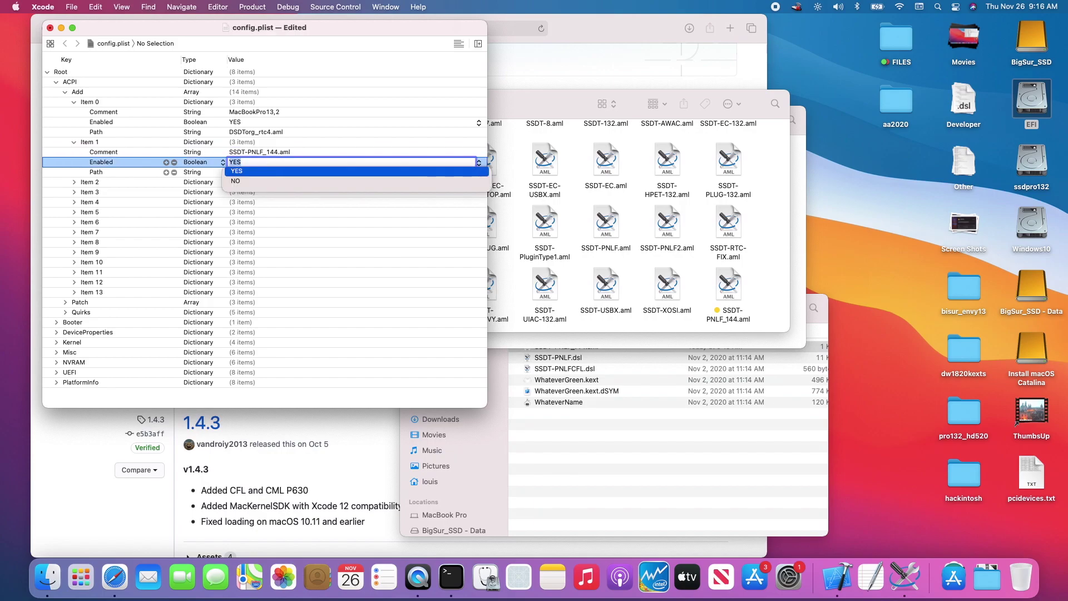
pyautogui.press('Return')
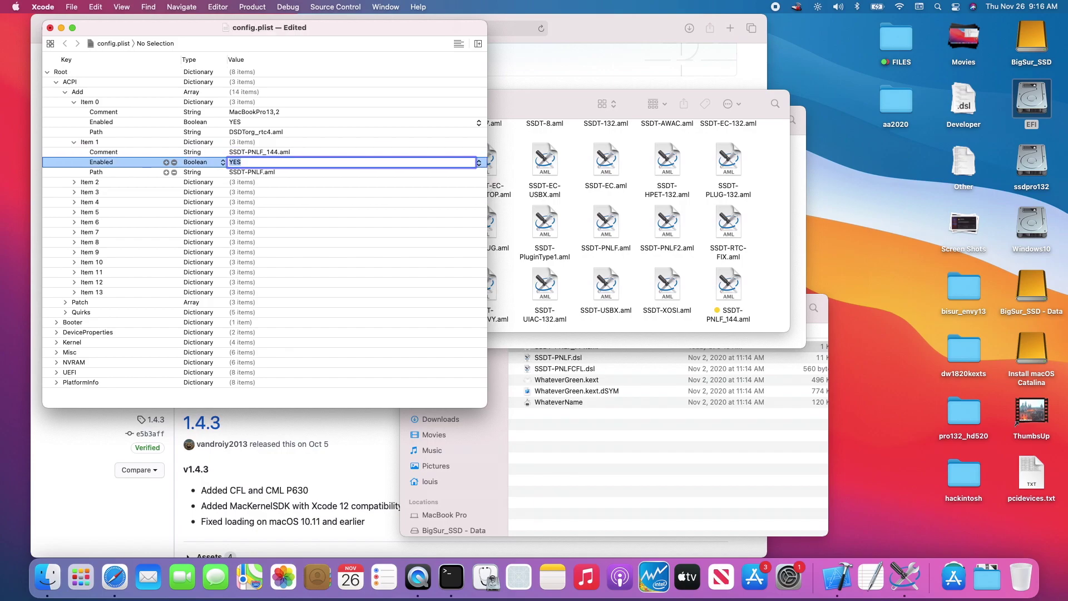
# - Change Item 1's Path to SSDT-PNLF_144.aml and check Item 2's path
pyautogui.click(248, 175)
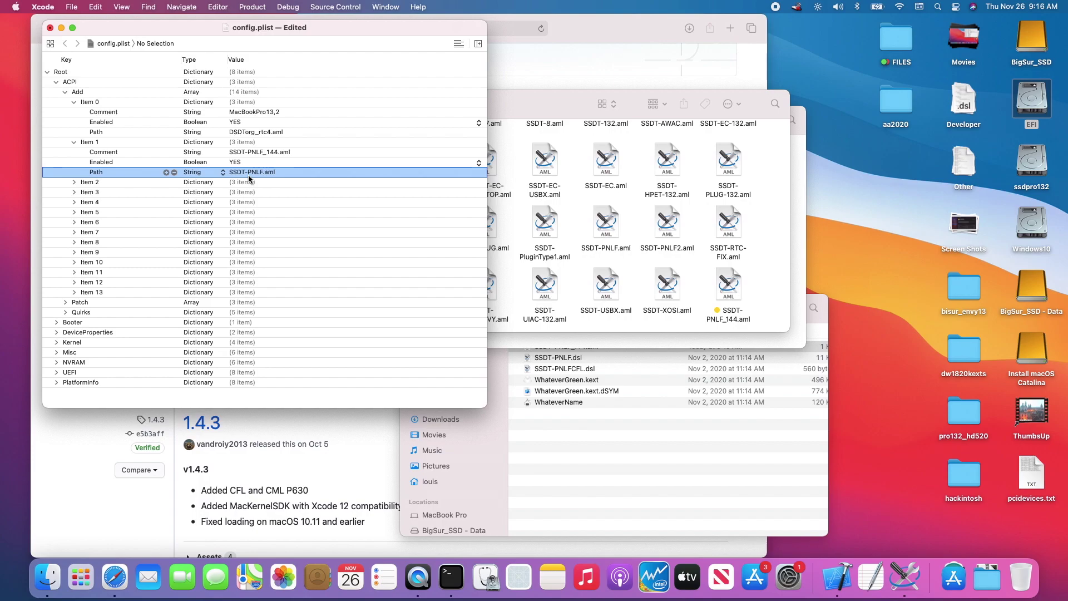
pyautogui.click(261, 174)
pyautogui.click(261, 172)
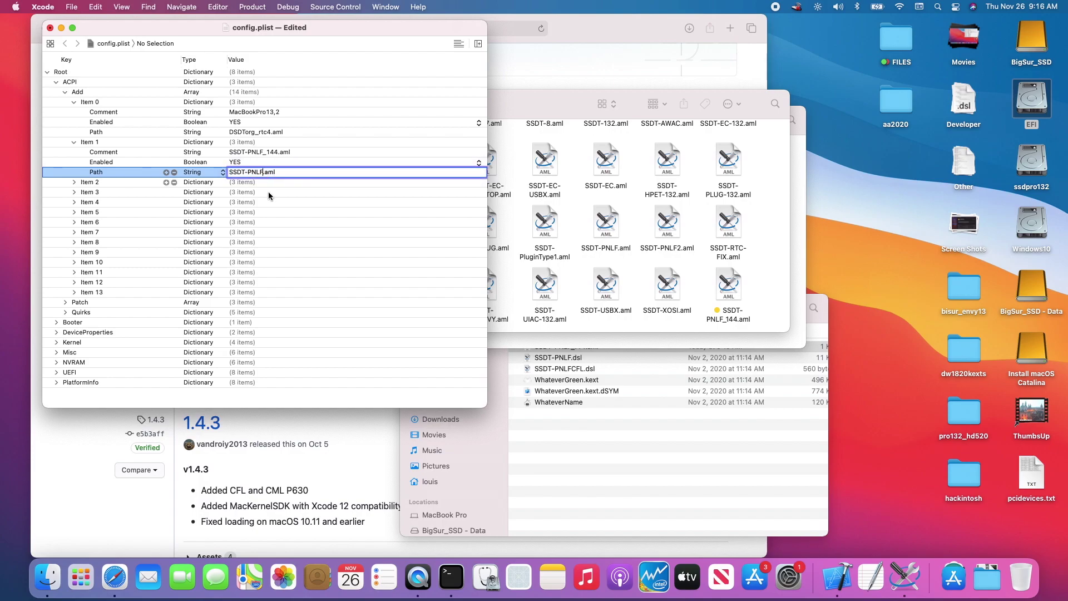
pyautogui.write('_144')
pyautogui.press('Return')
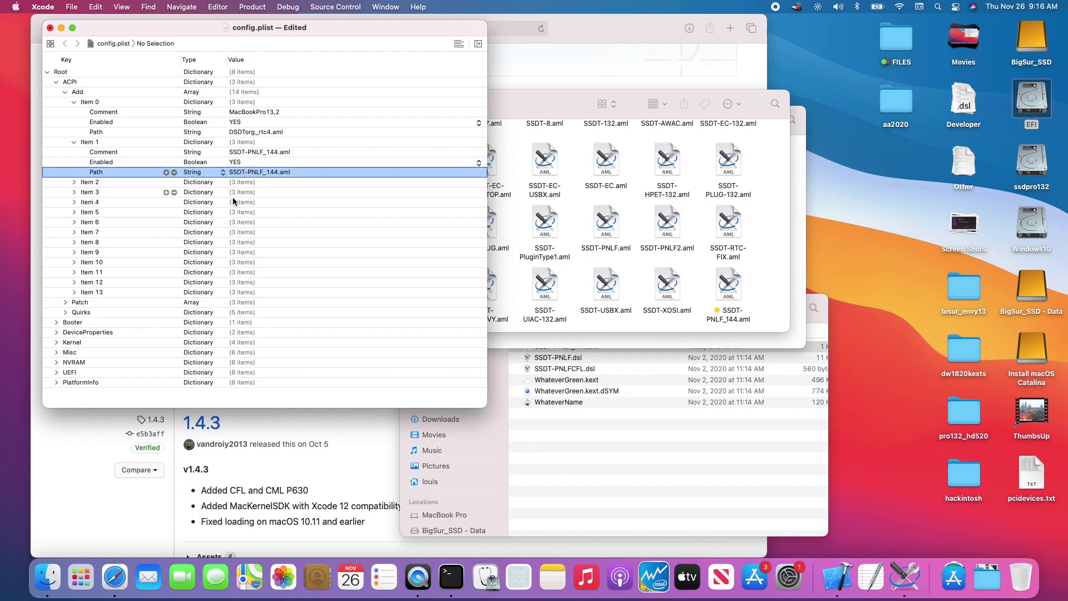
pyautogui.click(74, 182)
pyautogui.click(74, 182)
# - Inspect ACPI Add Items 4, 11, 12 and 13, matching Item 13's SSDT-UIAC-132.aml in Finder
pyautogui.click(74, 203)
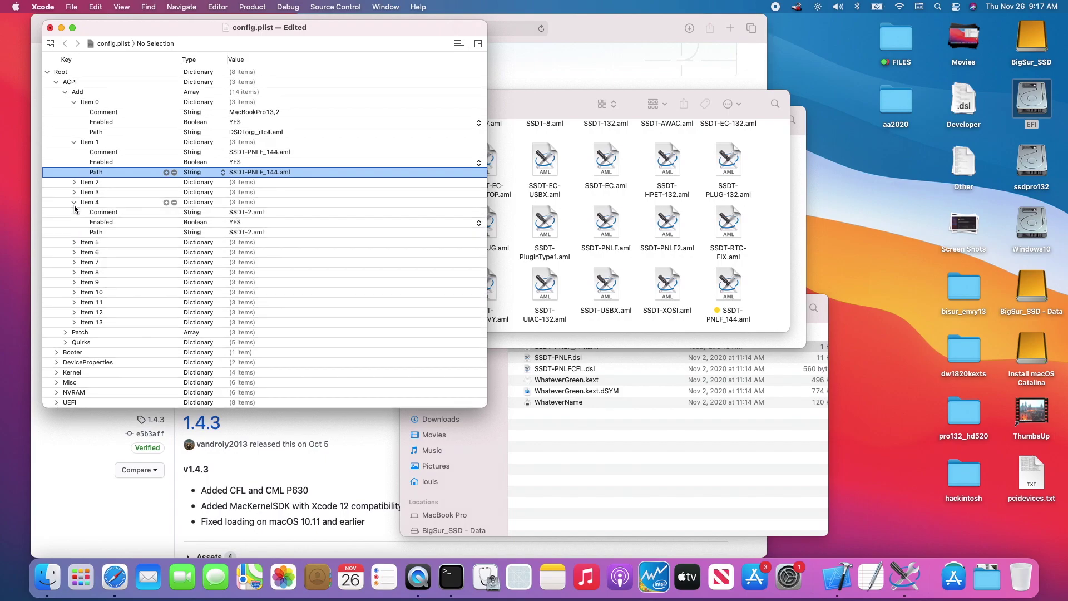
pyautogui.click(74, 203)
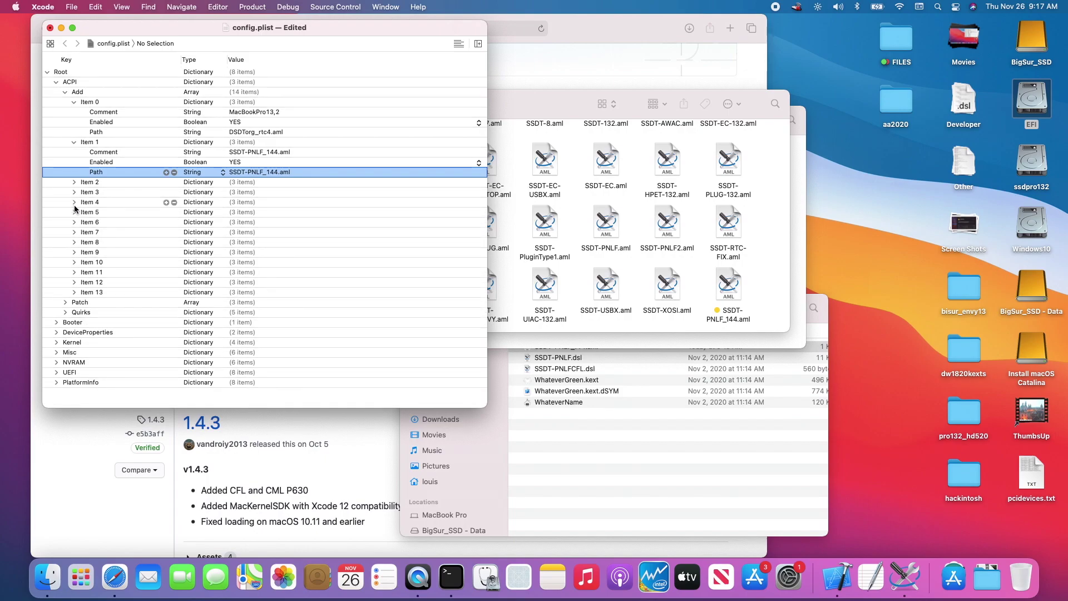
pyautogui.click(74, 273)
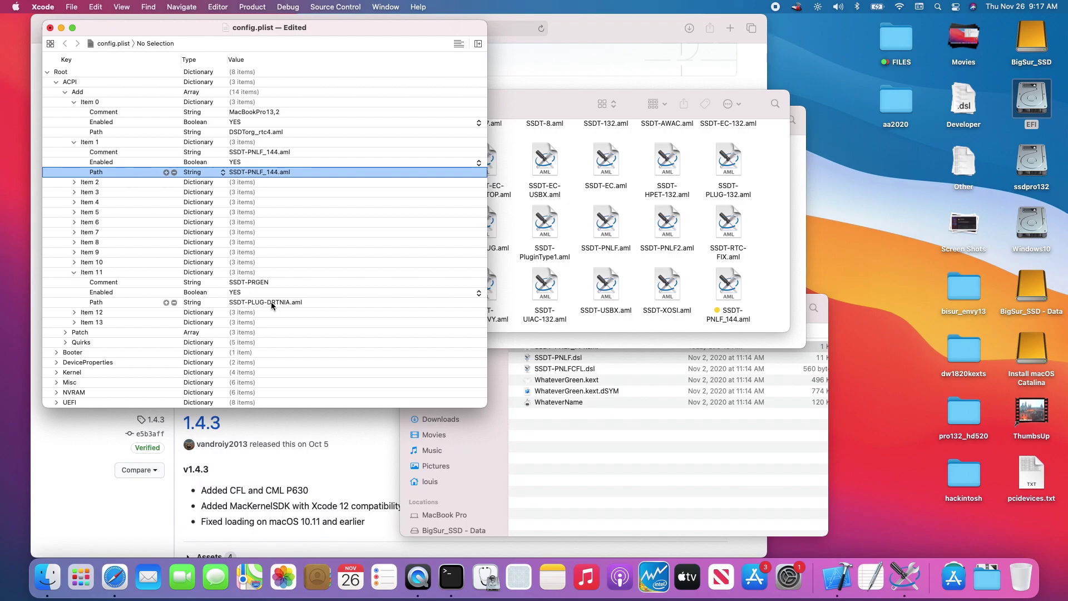
pyautogui.click(75, 314)
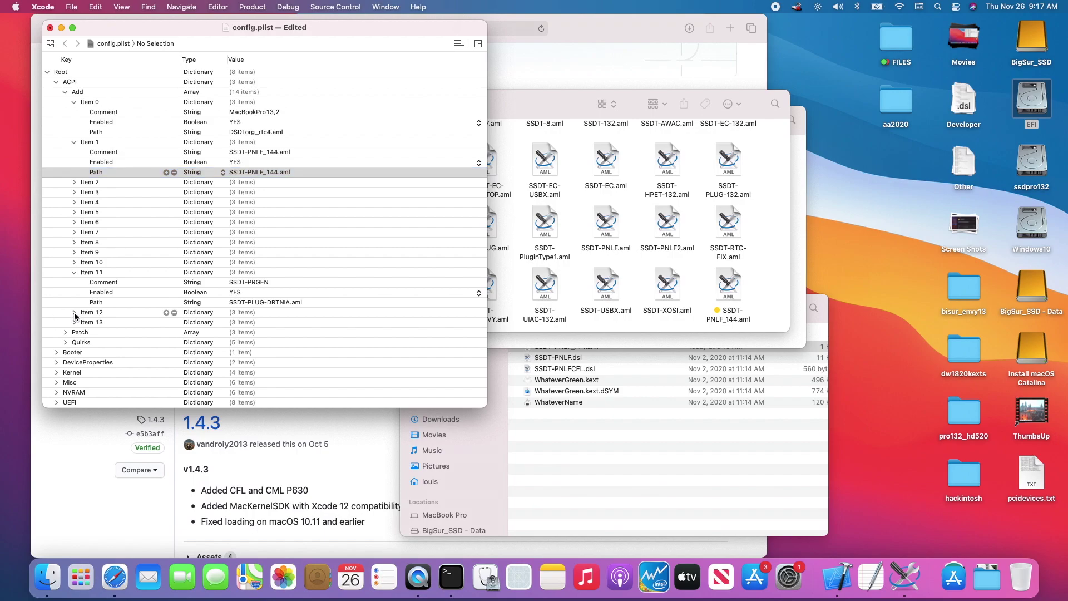
pyautogui.click(75, 313)
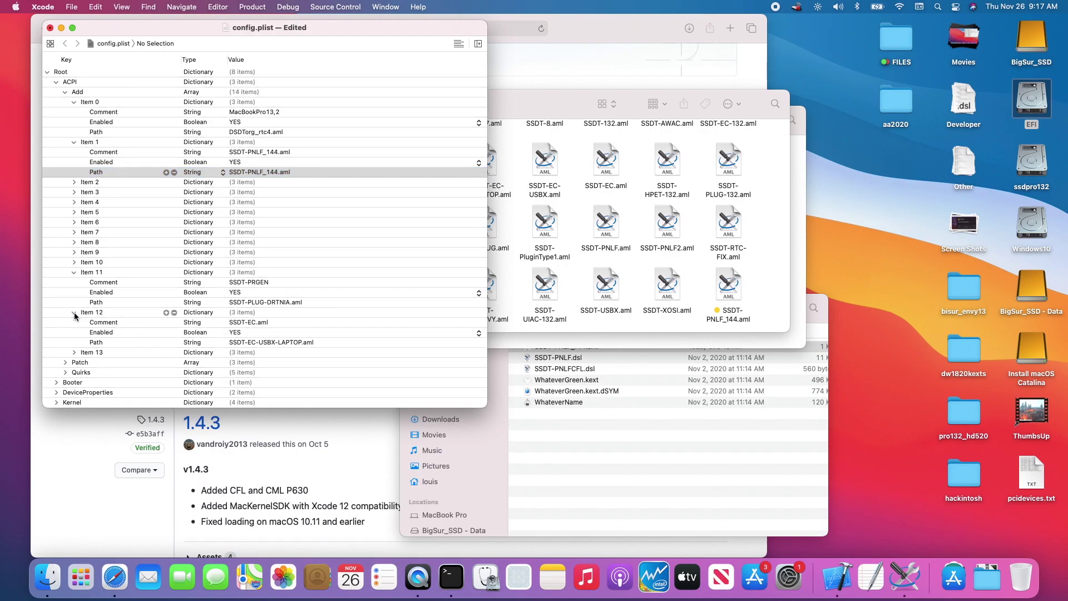
pyautogui.scroll(-3, 74, 316)
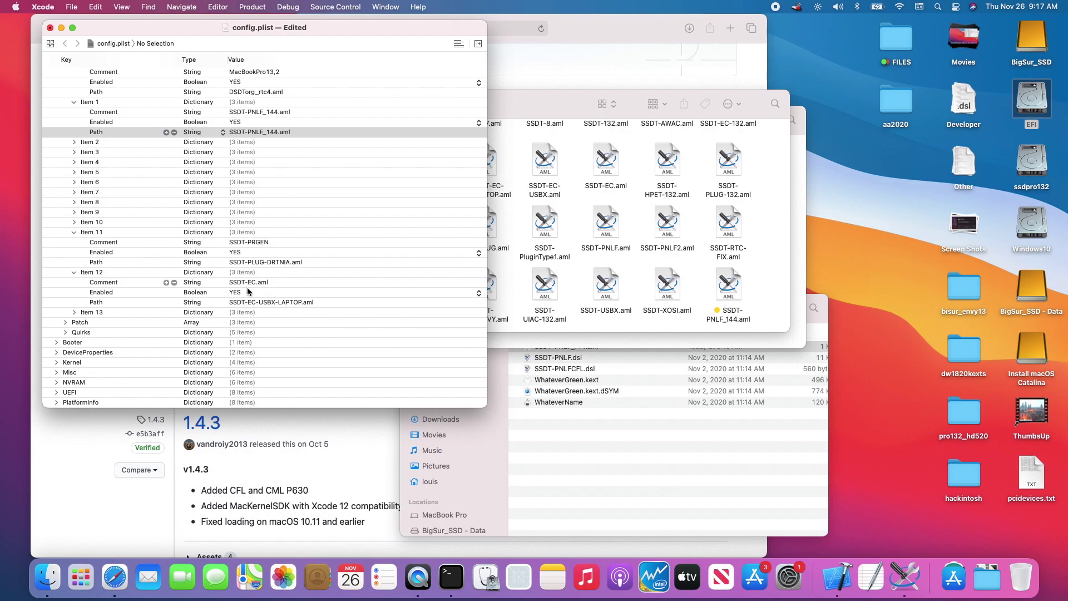
pyautogui.click(74, 312)
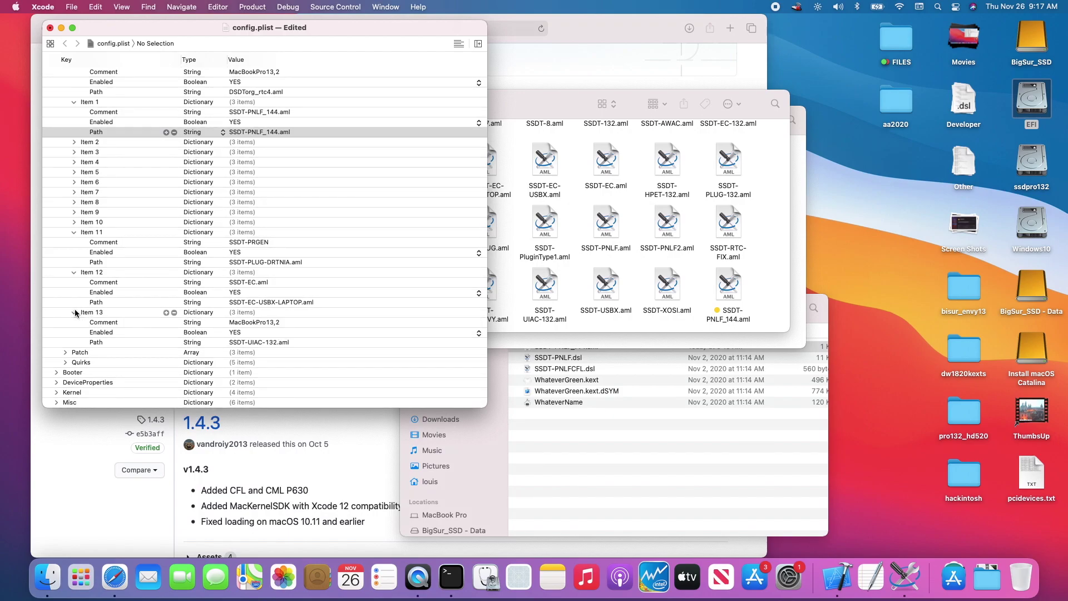
pyautogui.click(275, 342)
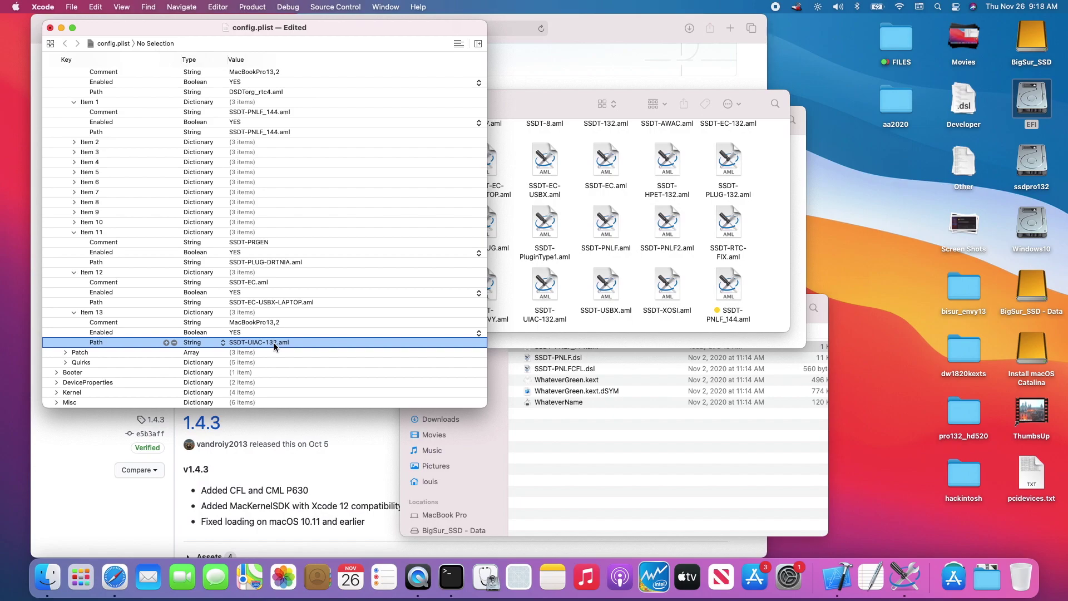
pyautogui.click(546, 317)
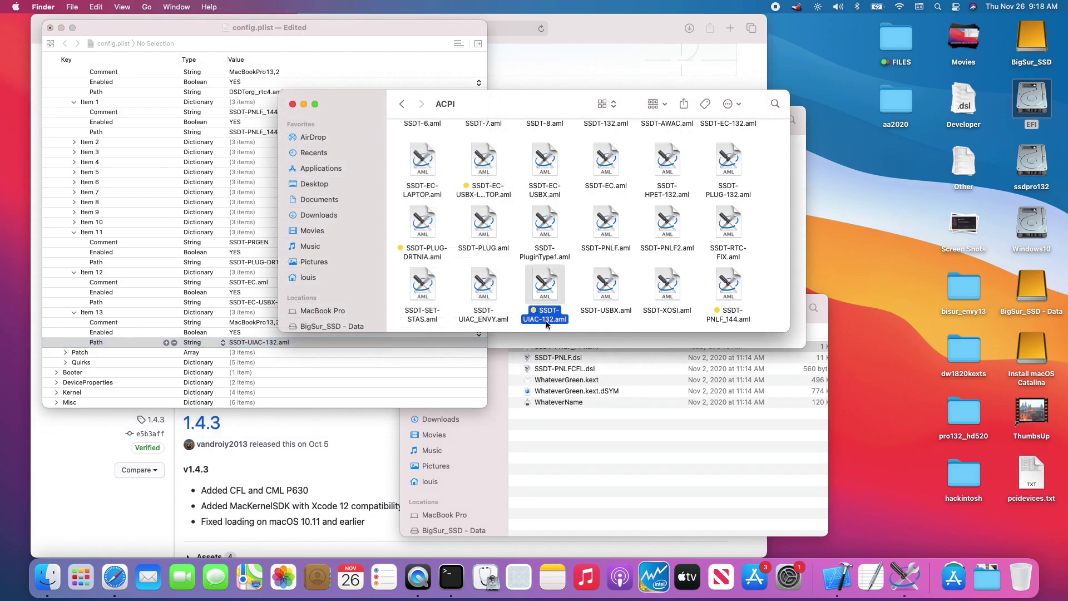
# - Open SSDT-UIAC-132.aml in MaciASL, move its window aside, and switch to Safari
pyautogui.doubleClick(549, 289)
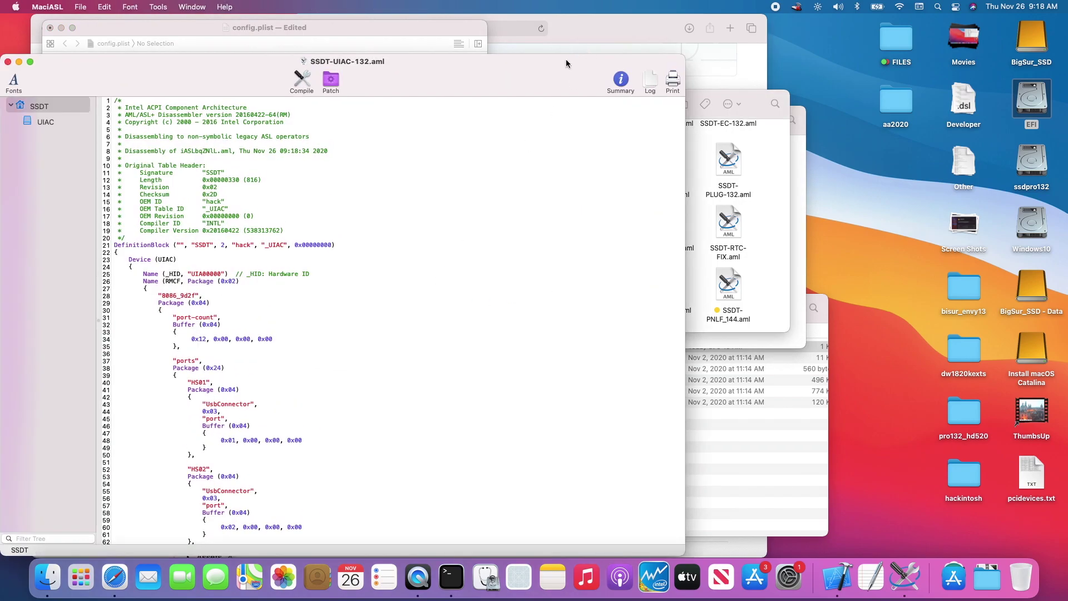
pyautogui.moveTo(537, 74); pyautogui.dragTo(607, 34)
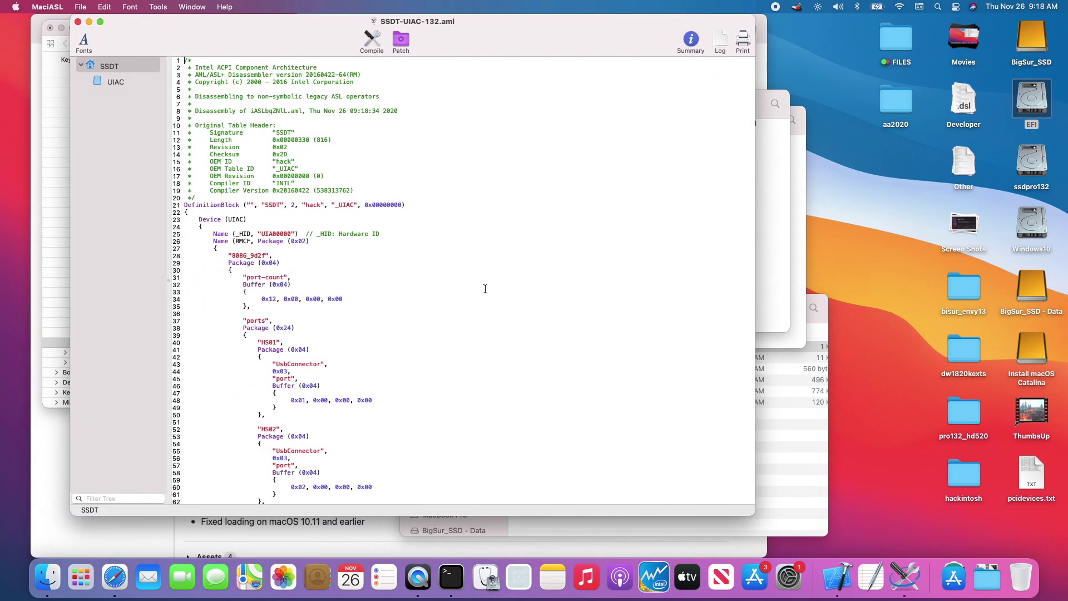
pyautogui.click(113, 579)
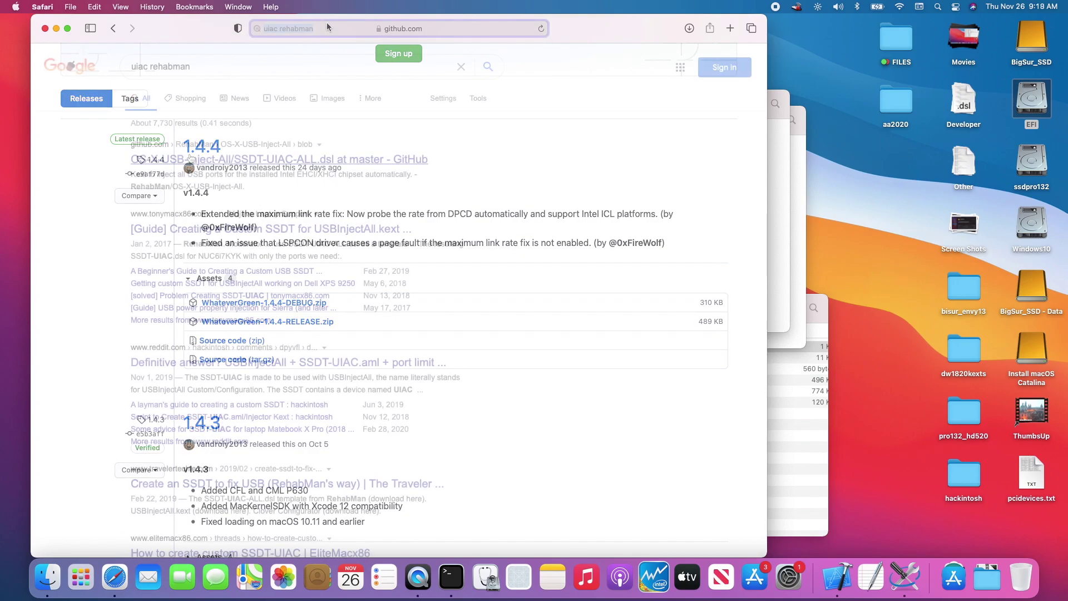
# - Open the GitHub SSDT-UIAC-ALL.dsl result and read down past HUB1 and EH02 to the 8086_8xxx ports
pyautogui.click(233, 158)
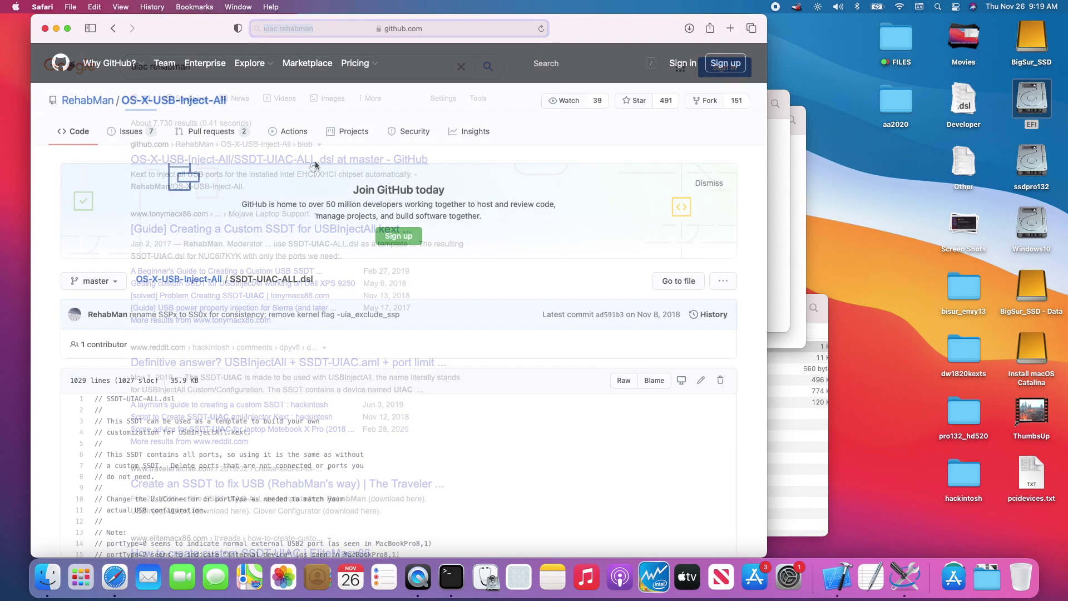
pyautogui.scroll(-10, 453, 440)
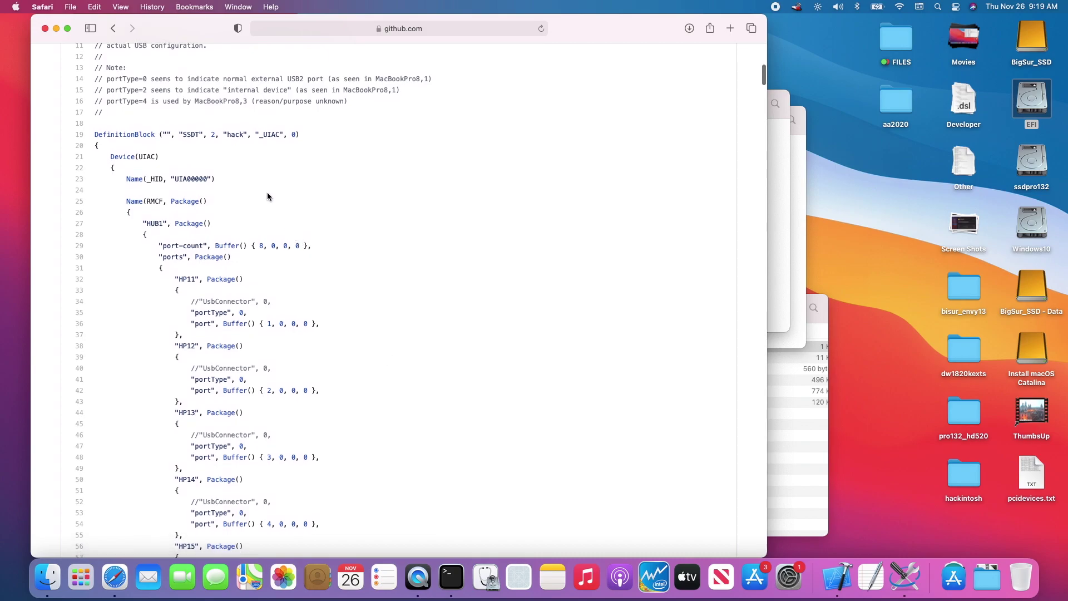
pyautogui.scroll(-15, 438, 343)
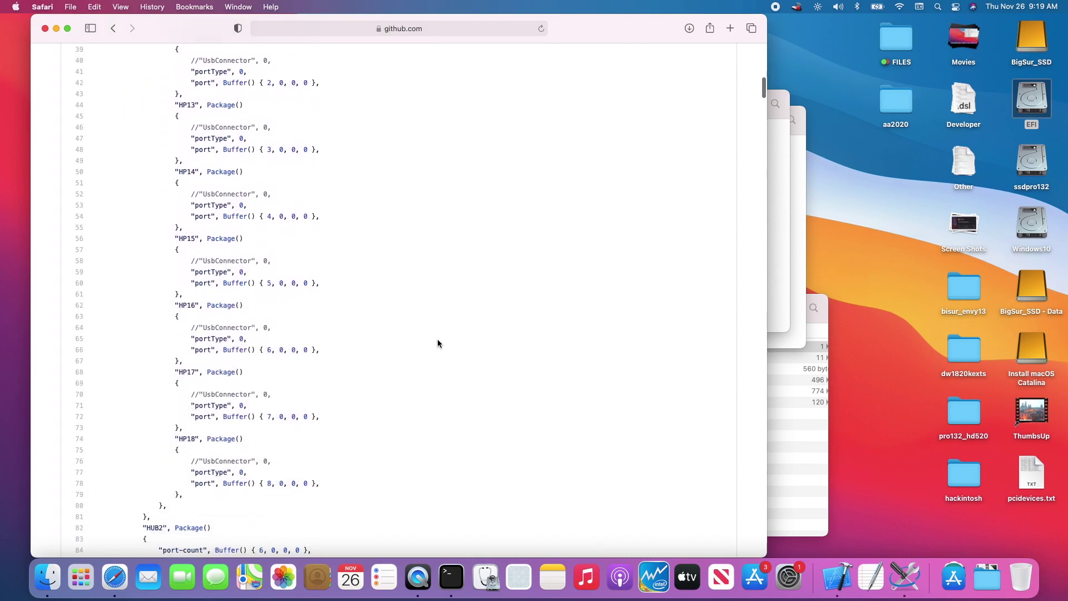
pyautogui.scroll(-12, 438, 343)
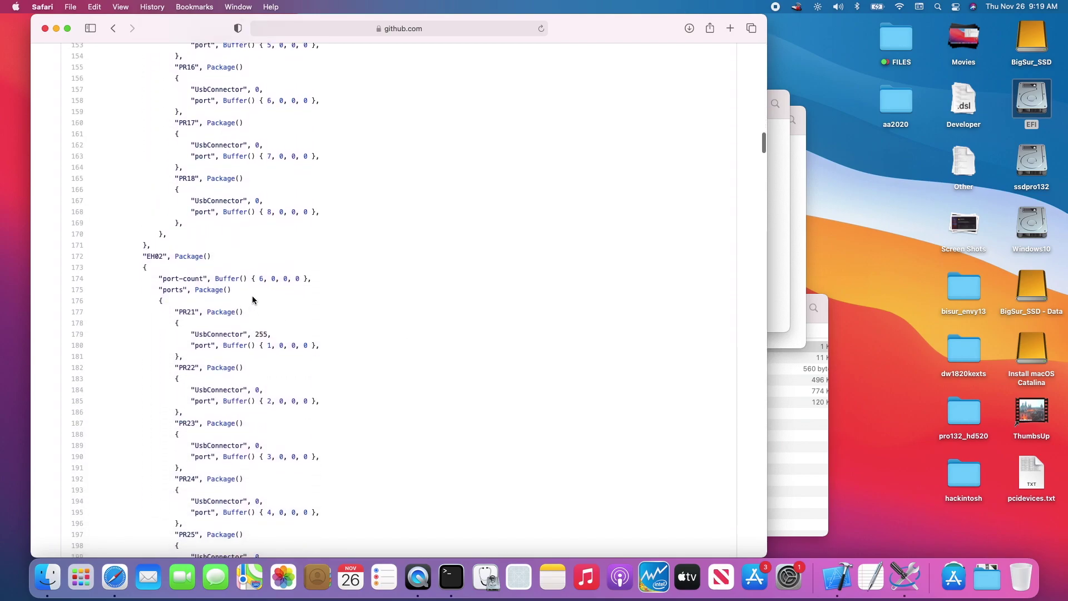
pyautogui.scroll(-8, 379, 382)
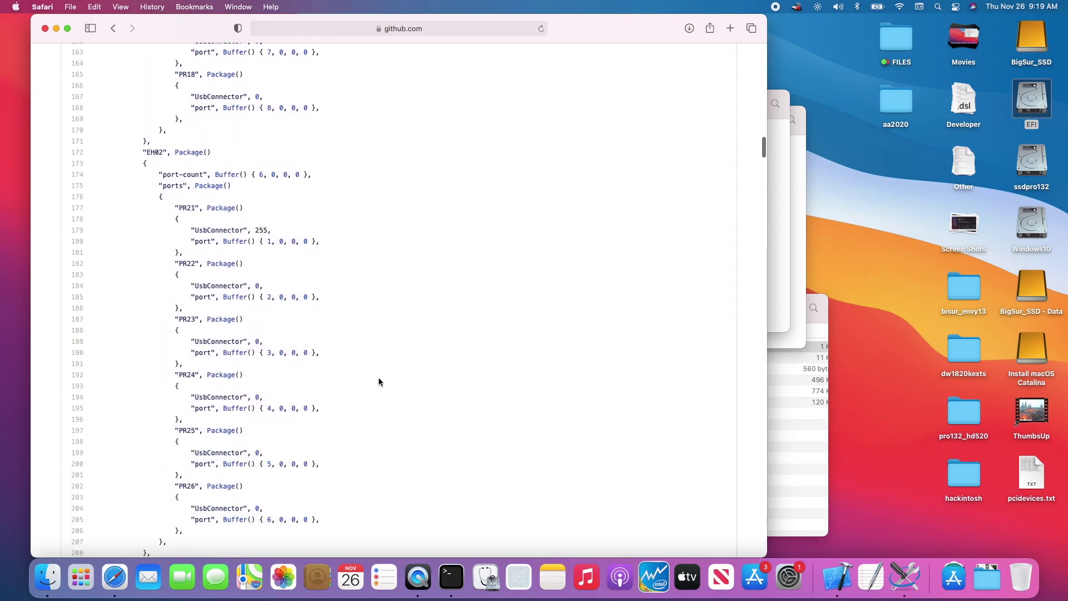
pyautogui.scroll(-8, 379, 382)
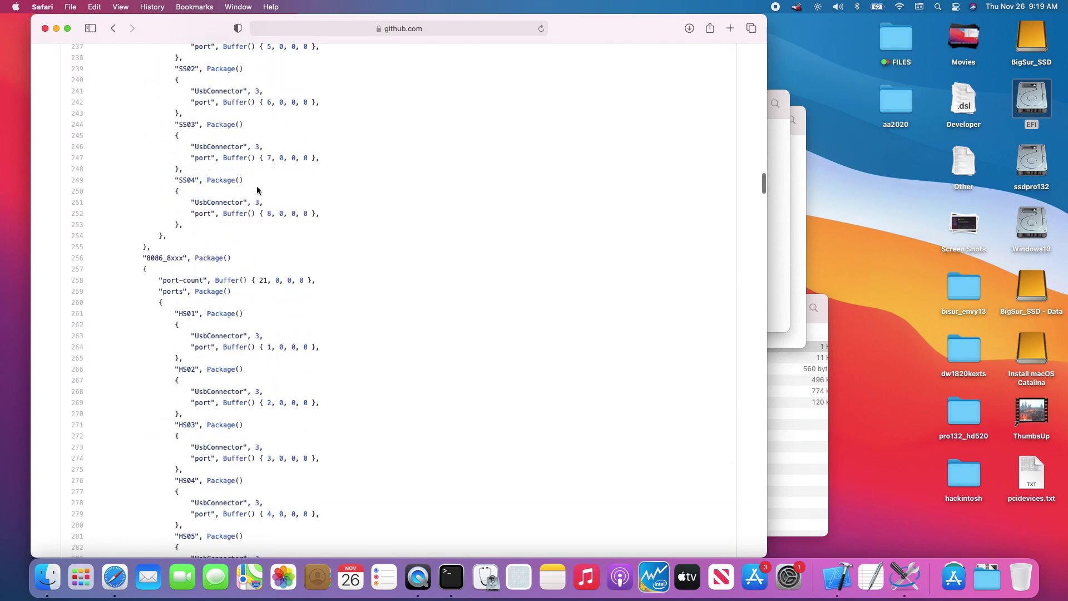
# - Close Safari and review the ACPI Add paths, from DSDTorg_rtc4.aml through SSDT-UIAC-132.aml
pyautogui.click(46, 29)
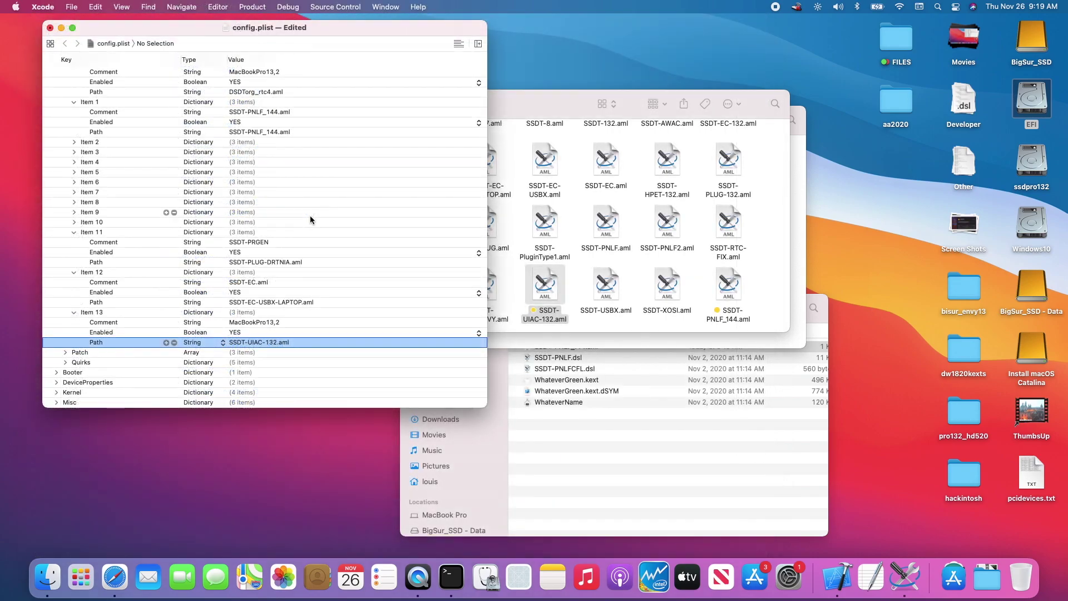
pyautogui.scroll(2, 311, 220)
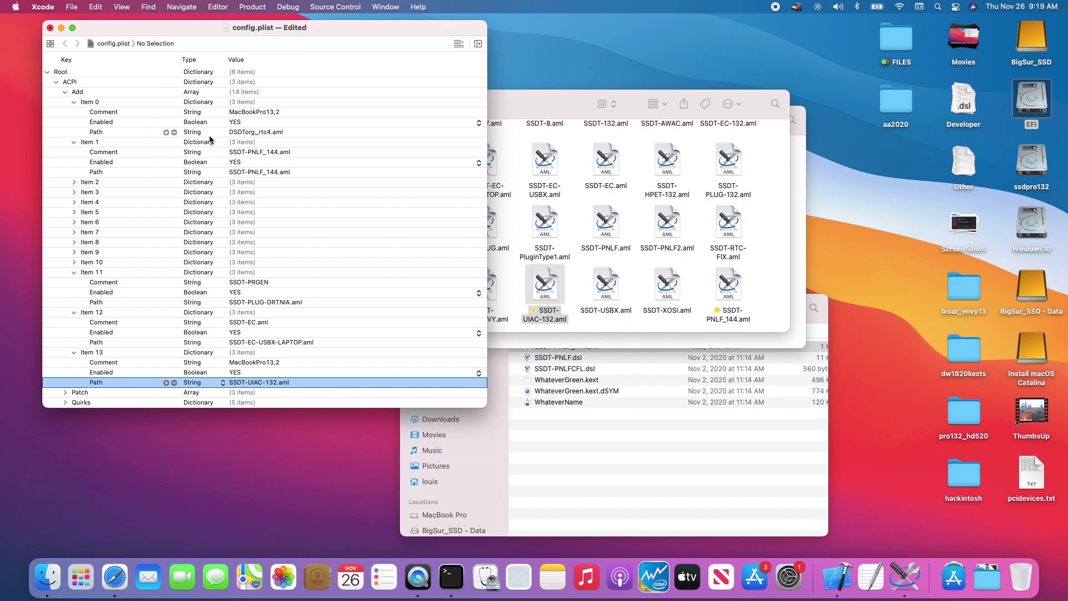
pyautogui.click(257, 132)
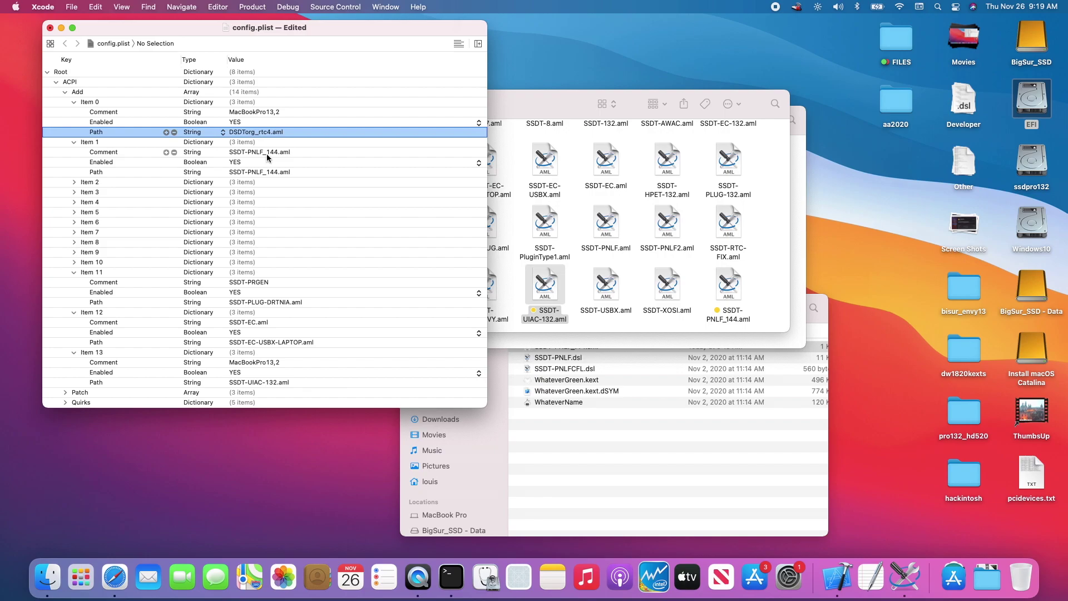
pyautogui.click(267, 154)
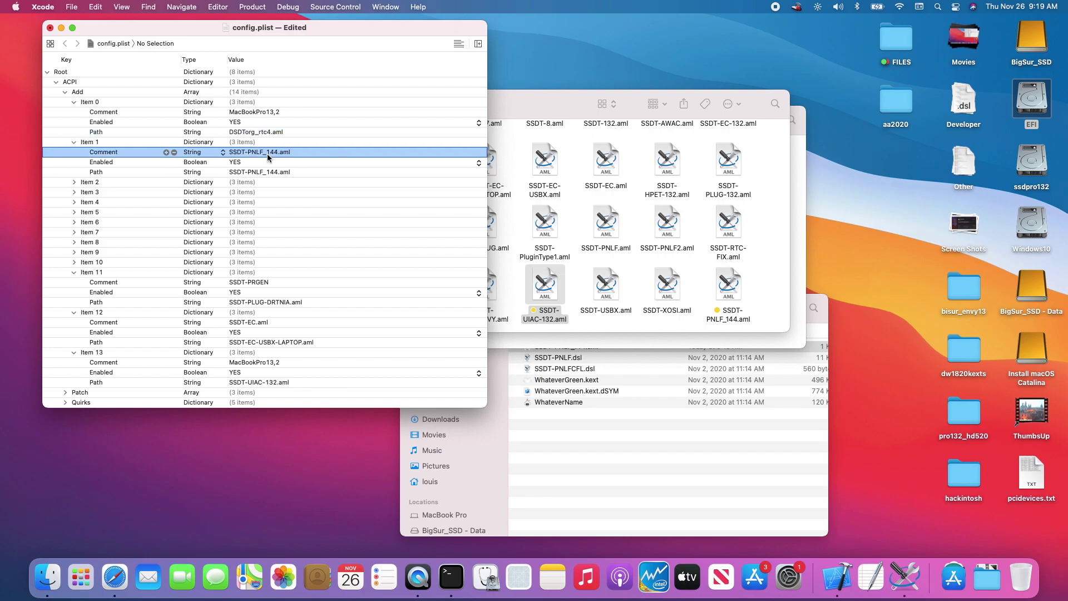
pyautogui.click(68, 305)
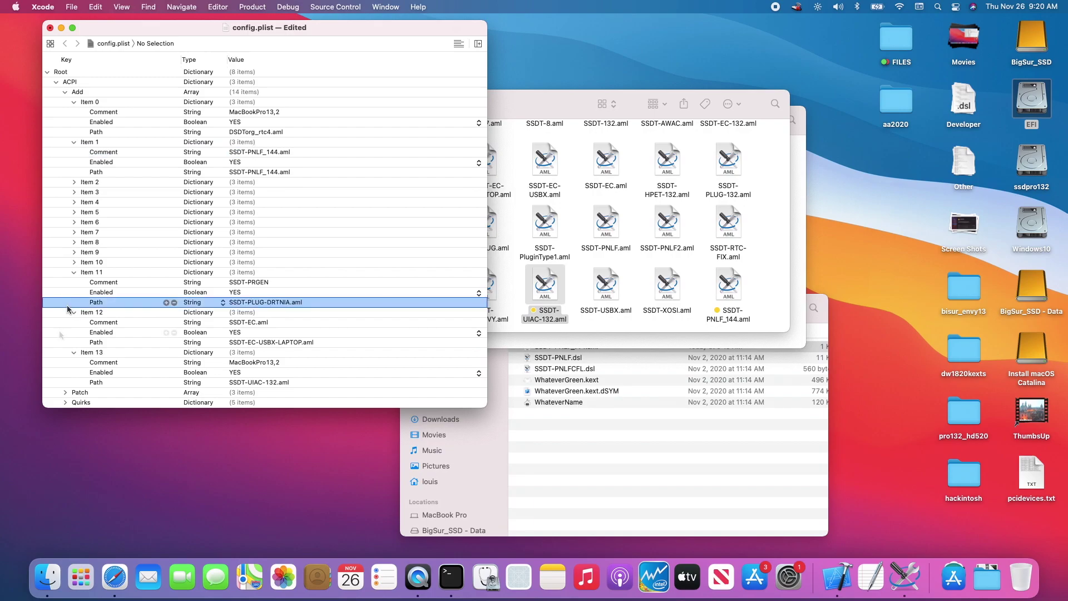
pyautogui.click(62, 344)
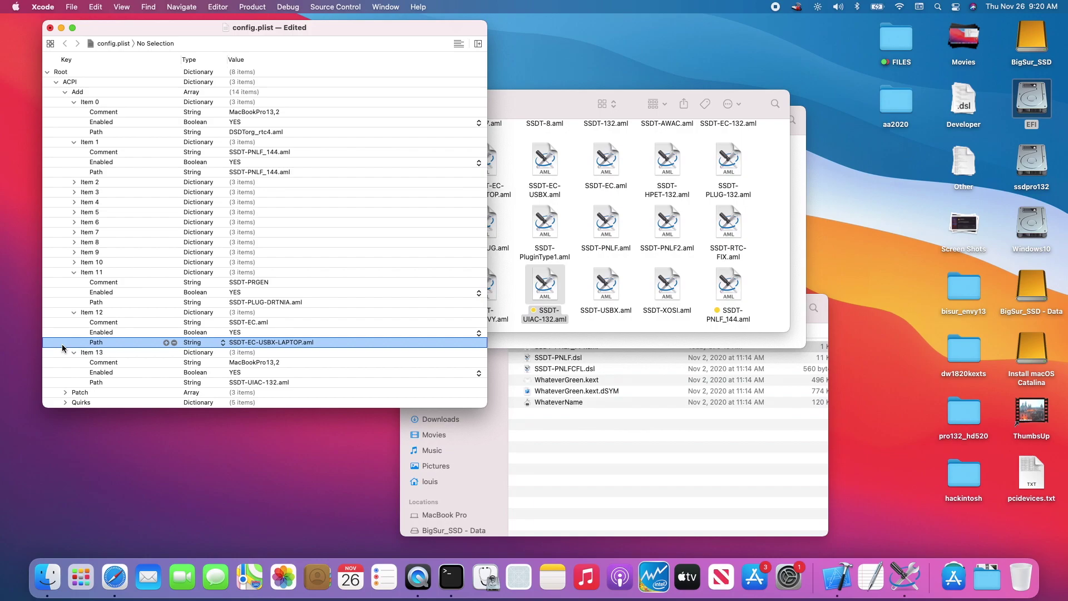
pyautogui.click(64, 382)
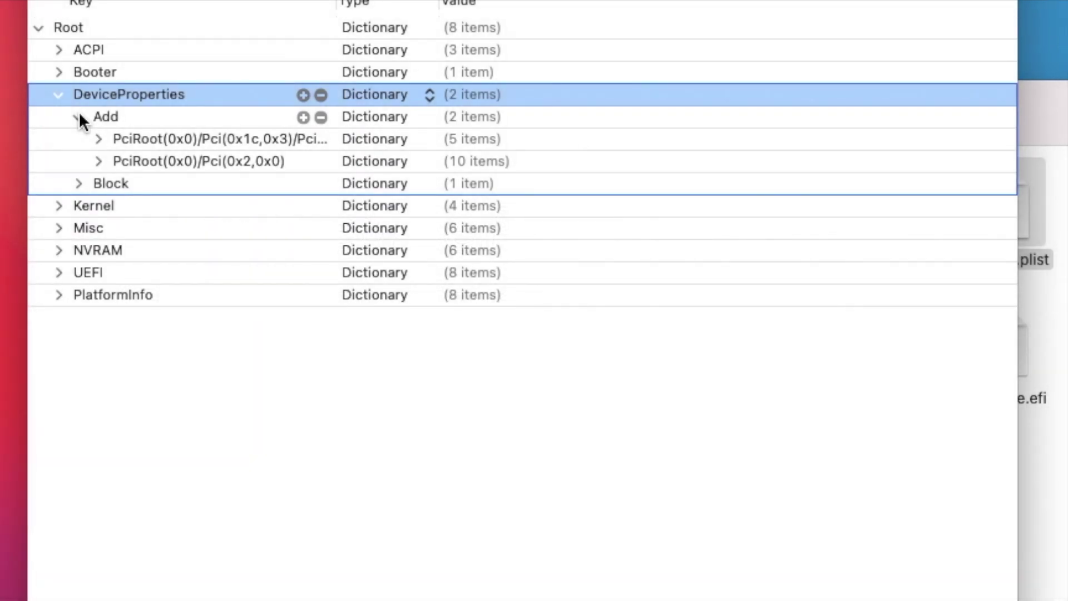
# - Inspect the blocked PciRoot(0x0)/Pci(0x1b,0x0) property, then expand both PciRoot devices under DeviceProperties Add
pyautogui.click(78, 183)
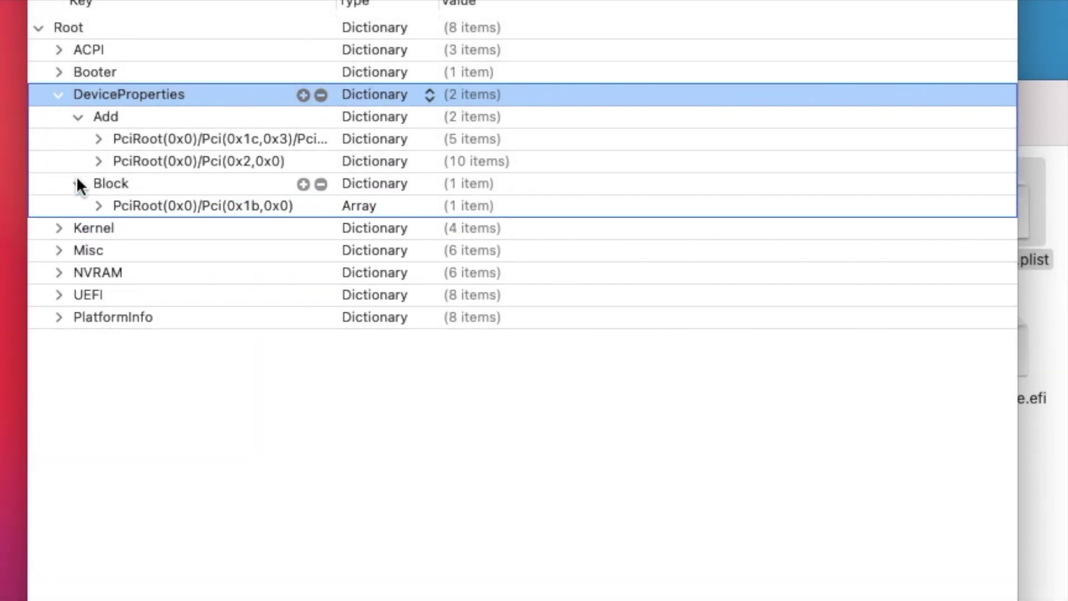
pyautogui.click(98, 206)
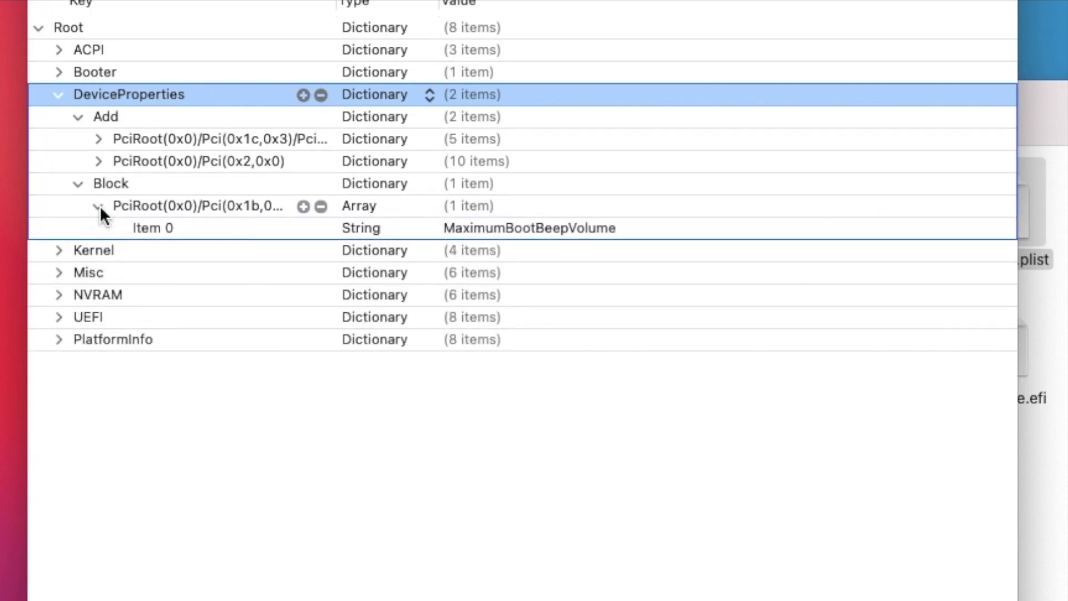
pyautogui.click(99, 206)
pyautogui.click(99, 205)
pyautogui.click(77, 184)
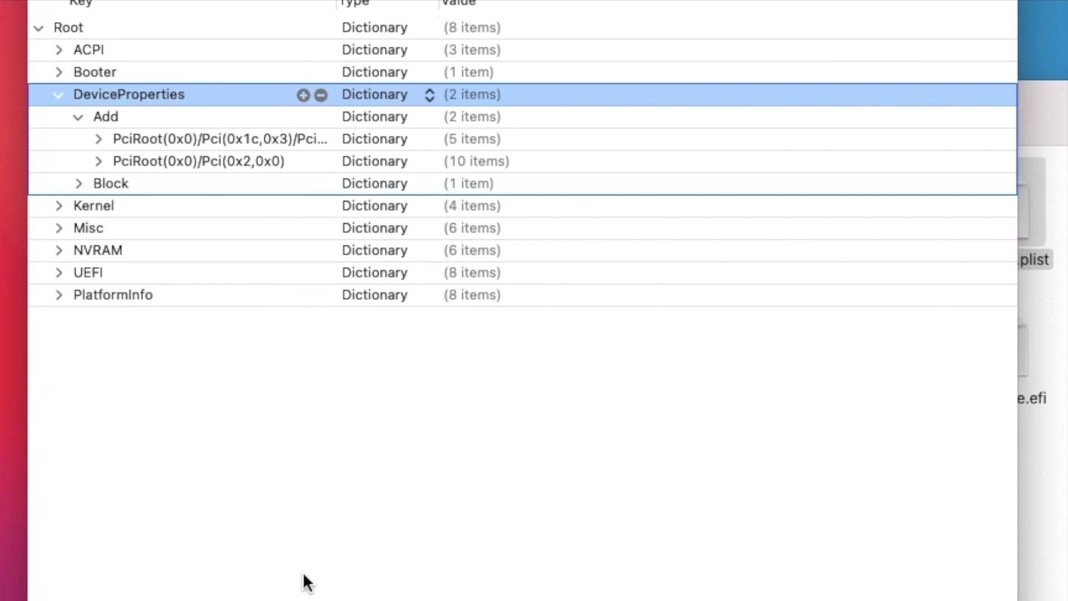
pyautogui.click(98, 161)
pyautogui.click(99, 139)
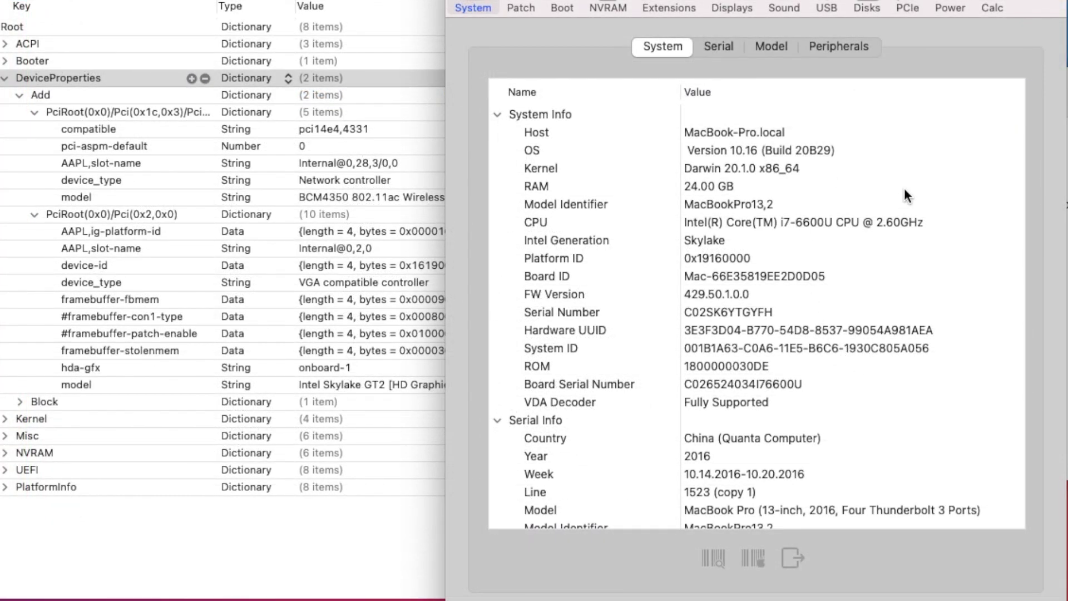
# - Review Hackintool's display and framebuffer info, then open the Patch page for DeviceProperties output
pyautogui.click(692, 31)
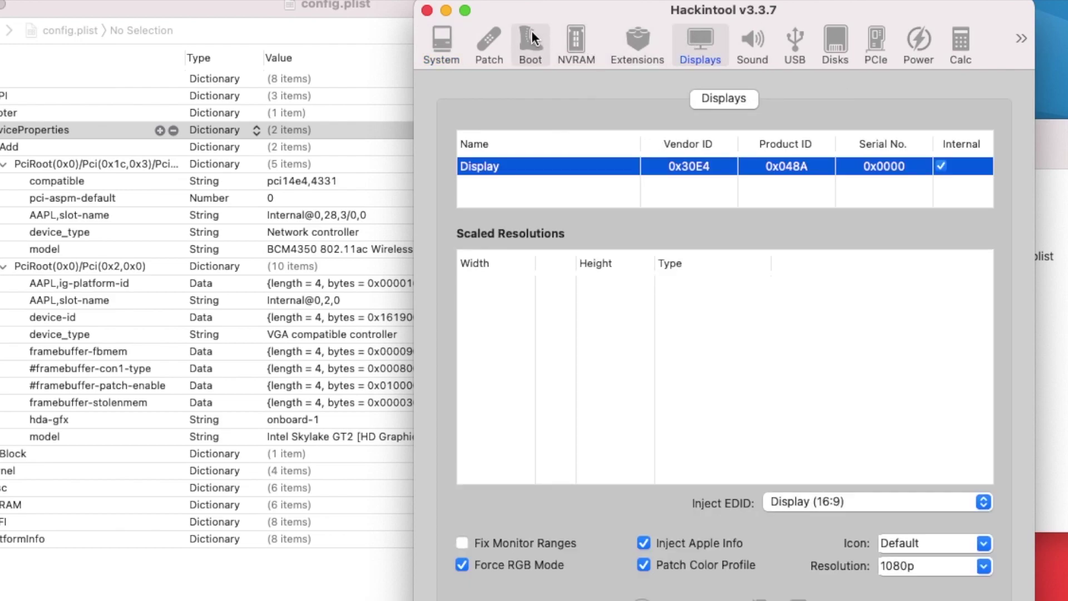
pyautogui.click(489, 40)
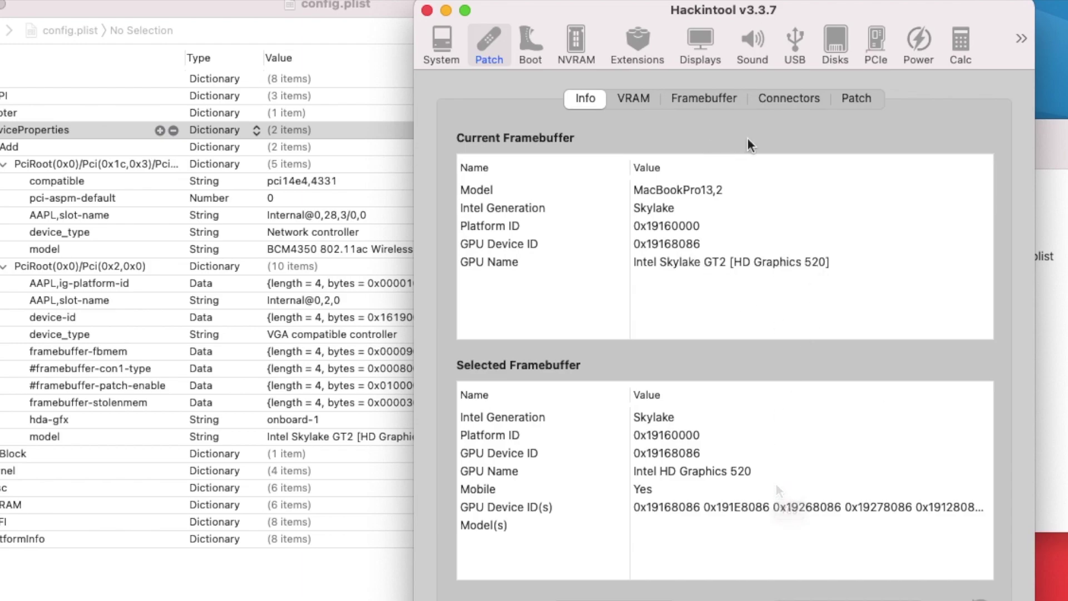
pyautogui.click(865, 98)
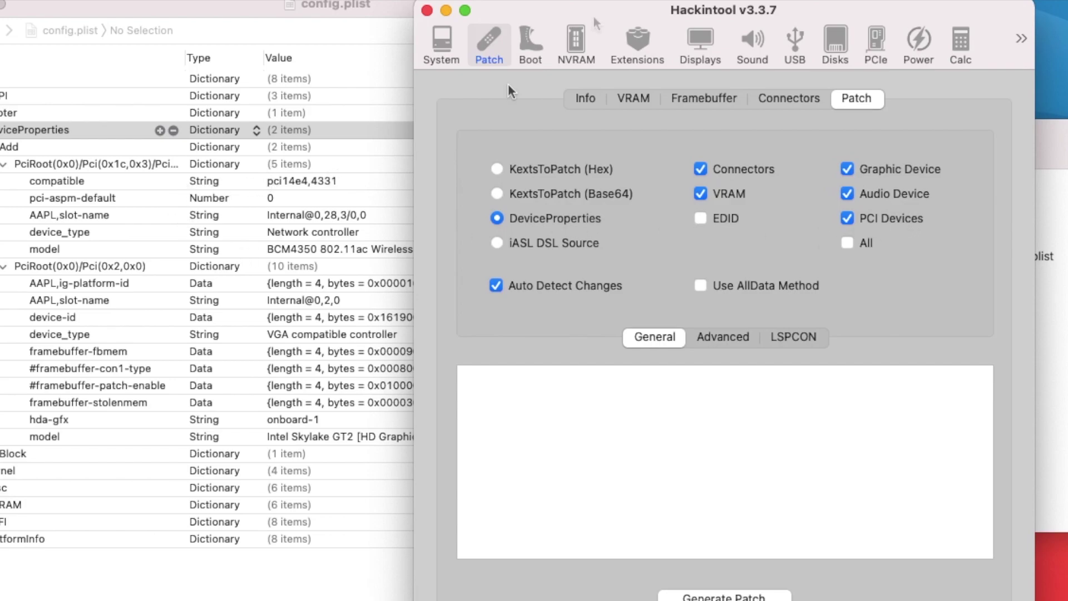
# - Generate the DeviceProperties graphics patch in Hackintool and select all of its XML output
pyautogui.moveTo(605, 10); pyautogui.dragTo(764, 4)
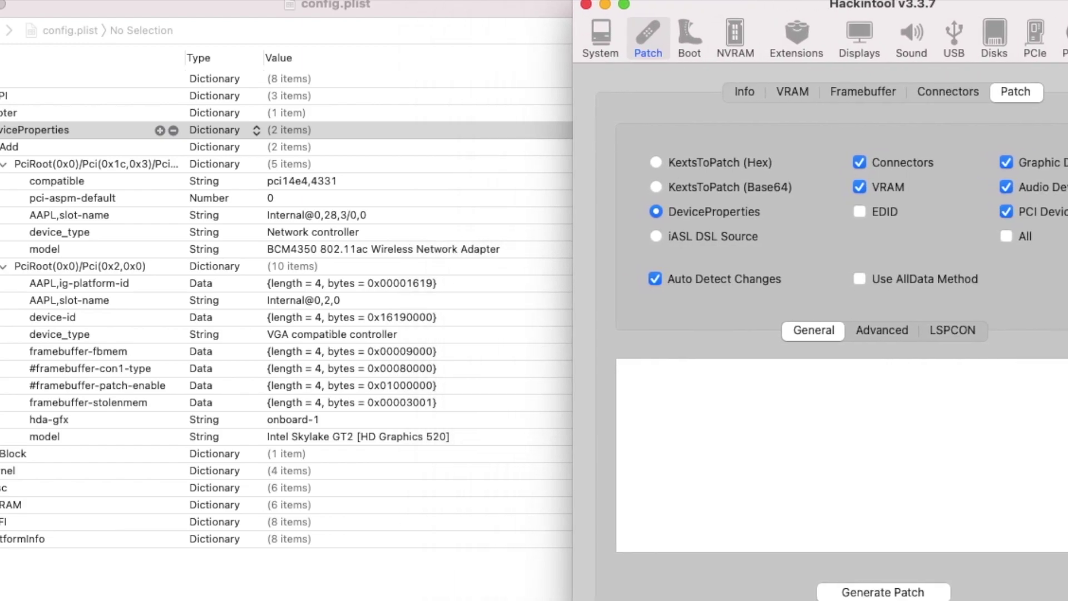
pyautogui.click(887, 328)
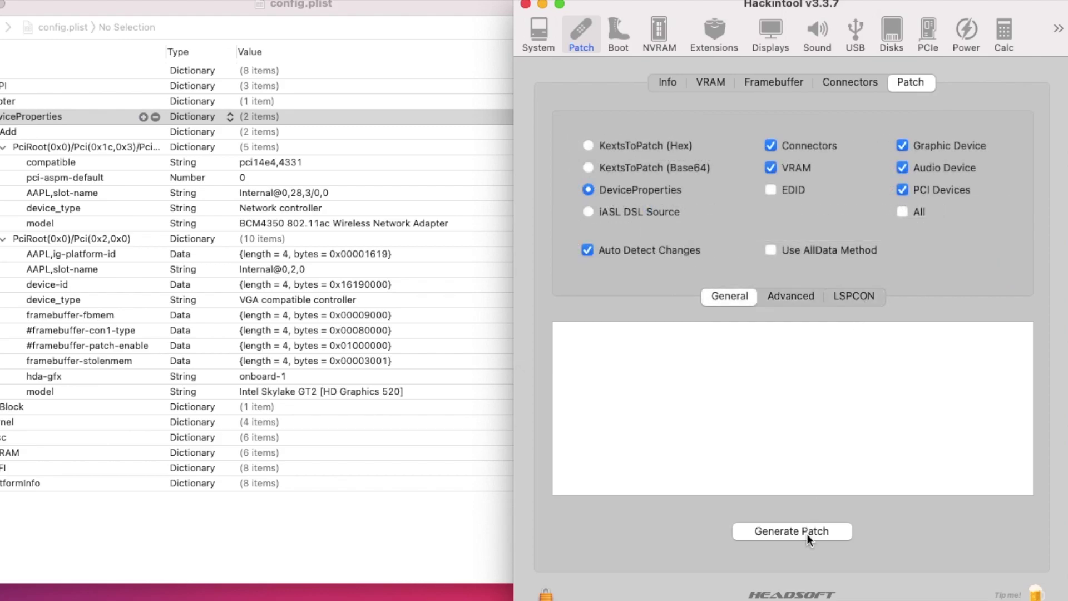
pyautogui.click(806, 533)
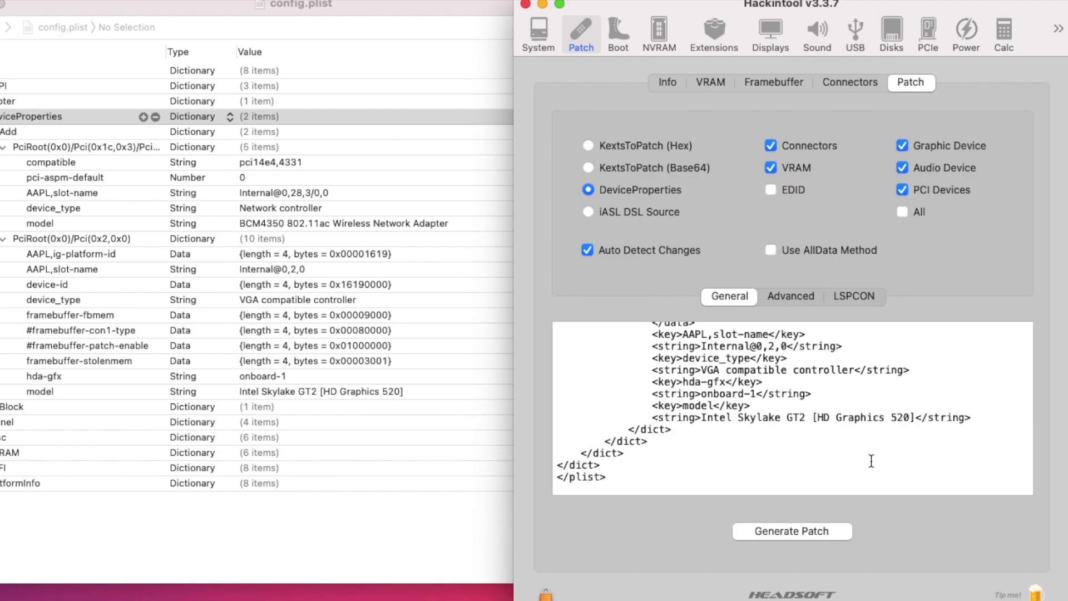
pyautogui.press('super+a')
# - Paste the generated patch into a new document and save it to the Desktop as skylake_devices.plist
pyautogui.press('super+c')
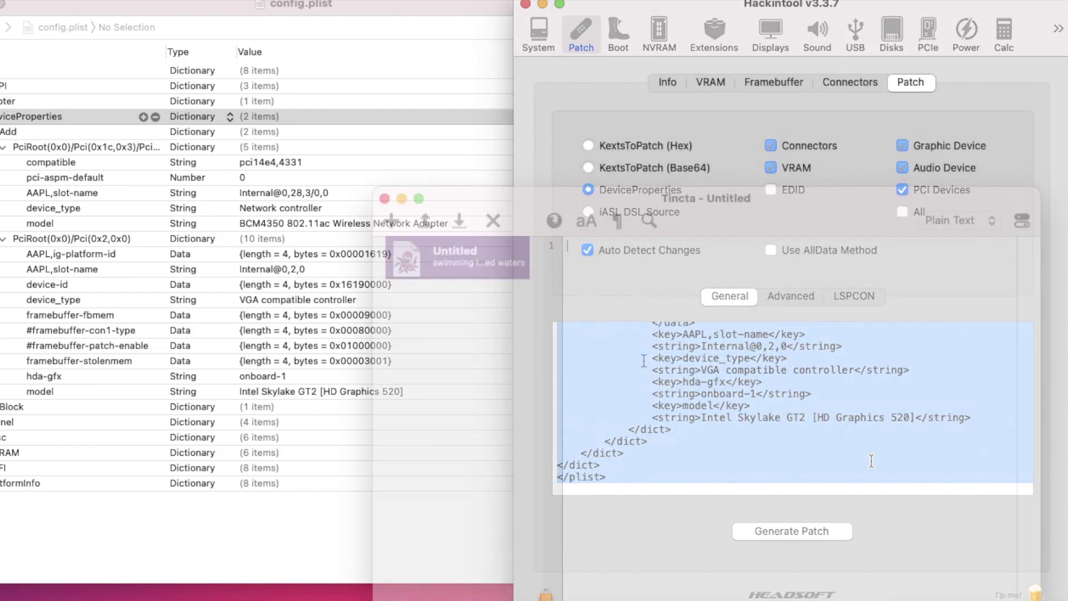
pyautogui.press('super+v')
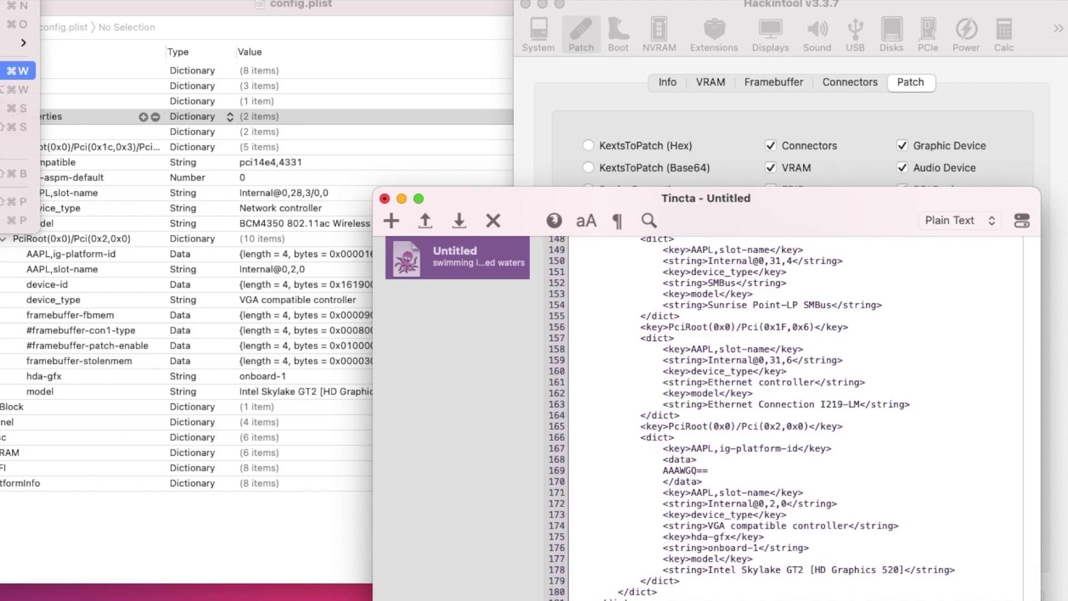
pyautogui.press('super+s')
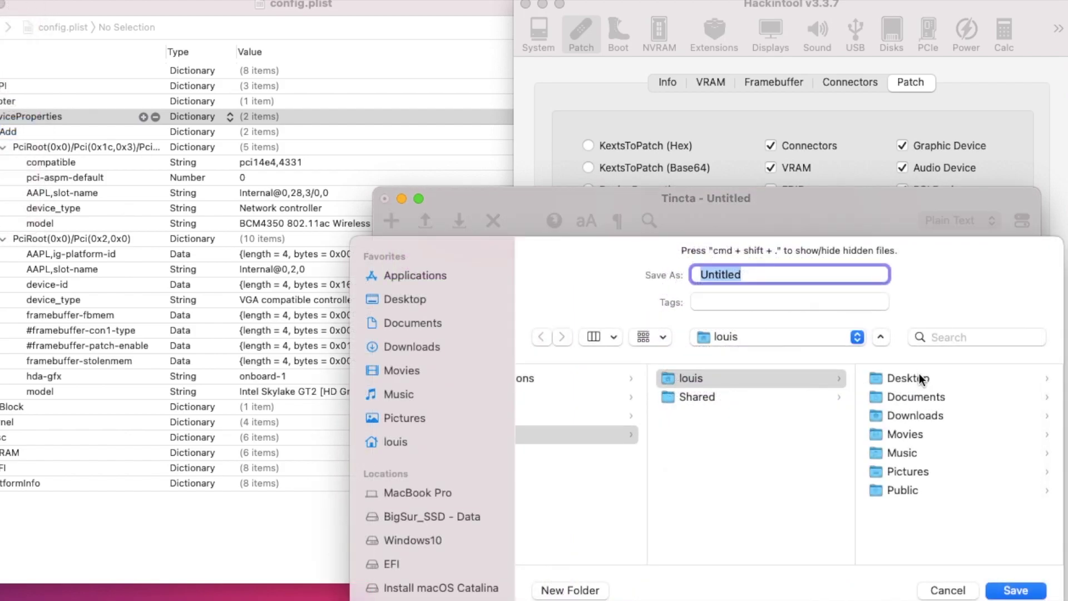
pyautogui.click(908, 378)
pyautogui.press('BackSpace')
pyautogui.write('sk')
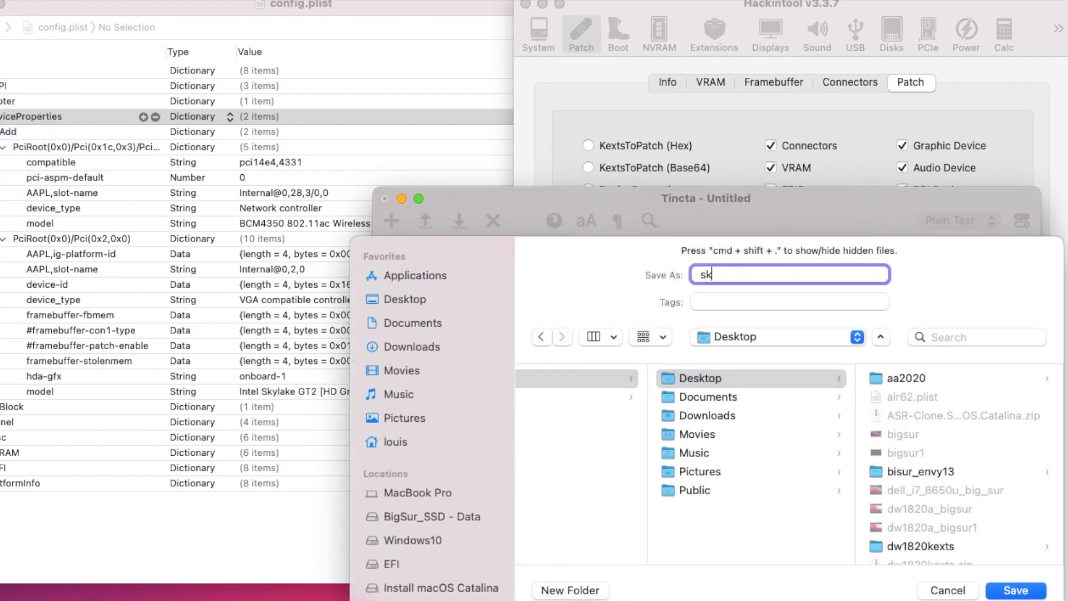
pyautogui.write('ylake_devices.plist')
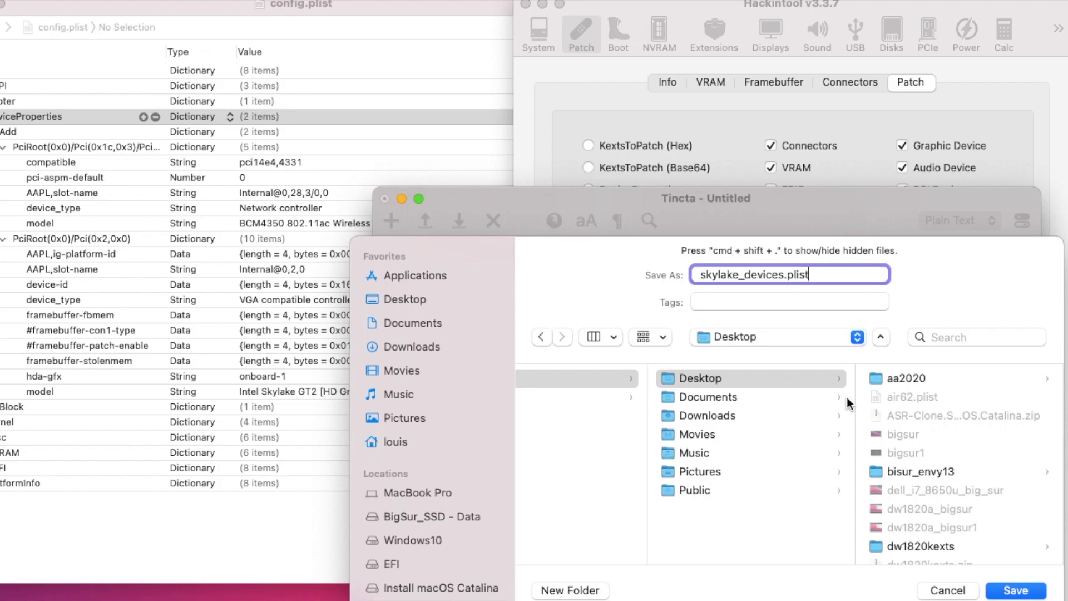
pyautogui.click(1016, 591)
pyautogui.moveTo(412, 5); pyautogui.dragTo(887, 6)
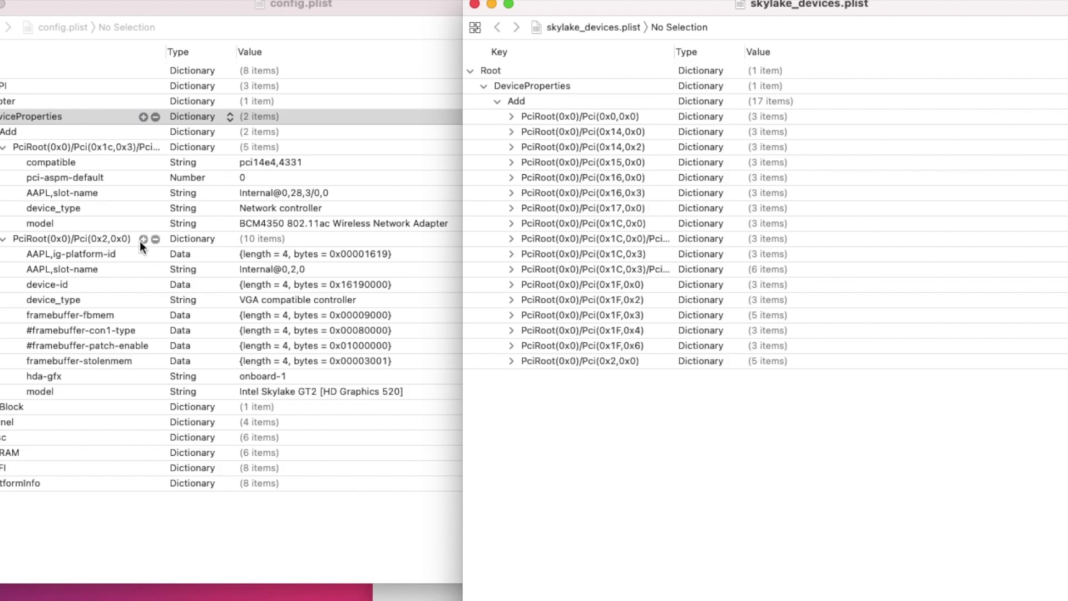
# - Compare the PciRoot(0x0)/Pci(0x2,0x0) framebuffer-fbmem and framebuffer-stolenmem values between the two plists
pyautogui.click(511, 361)
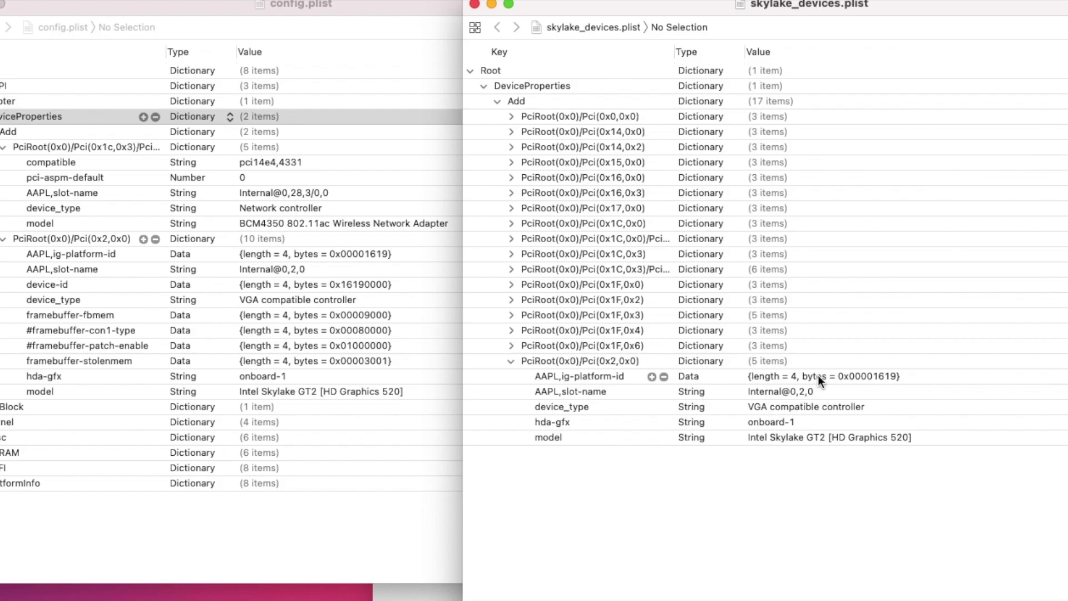
pyautogui.click(510, 361)
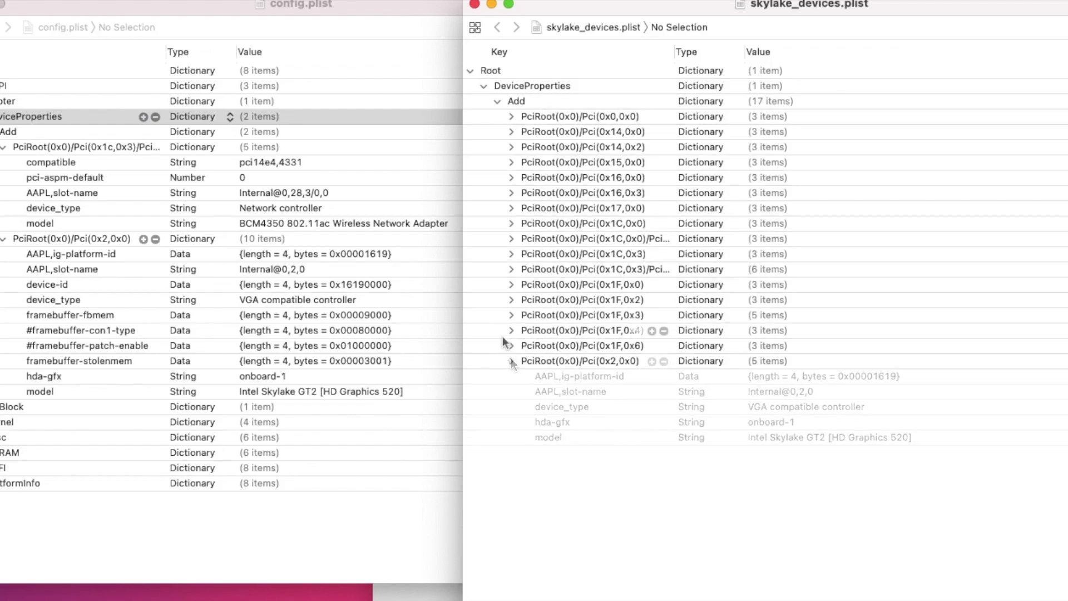
pyautogui.click(480, 364)
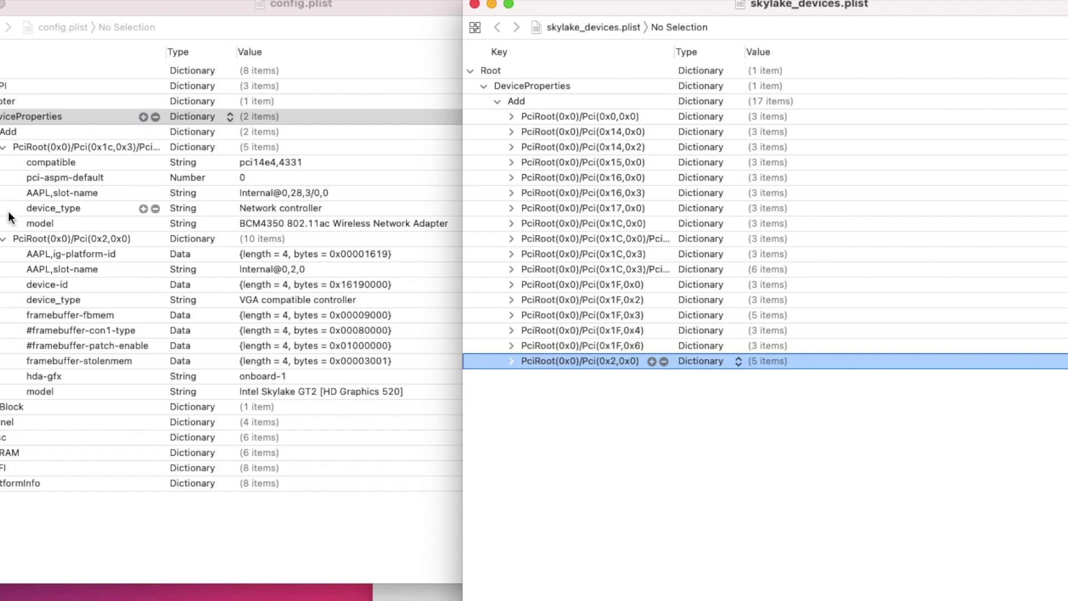
pyautogui.click(8, 137)
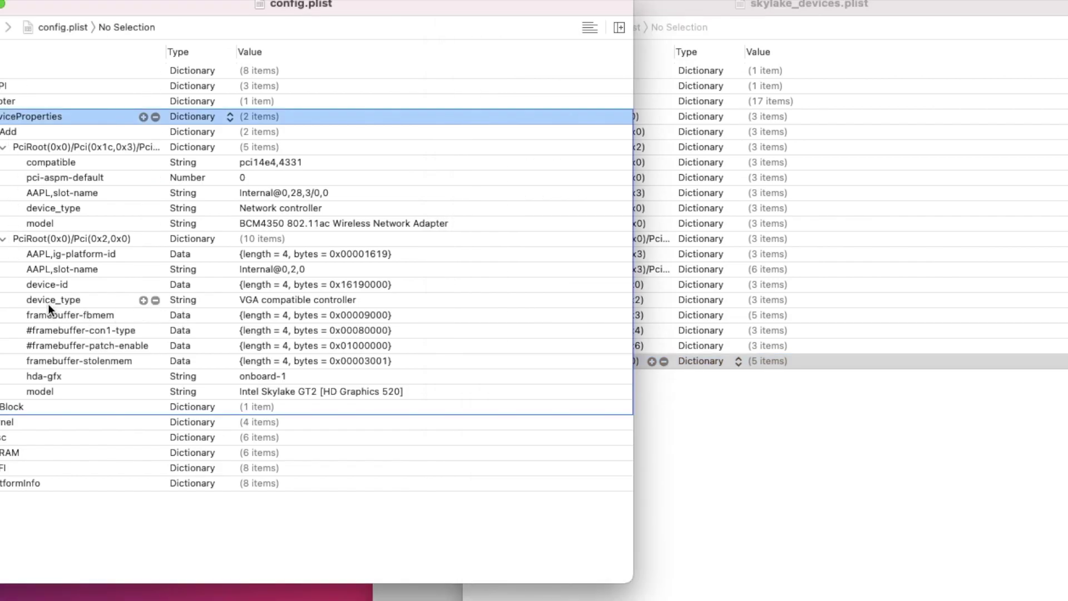
pyautogui.click(82, 316)
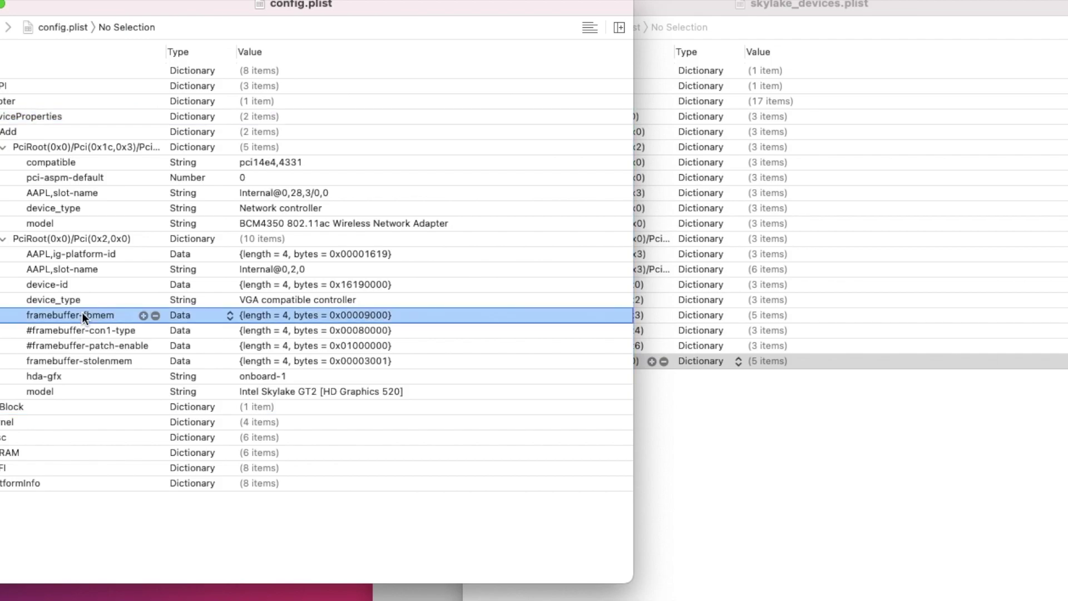
pyautogui.click(95, 361)
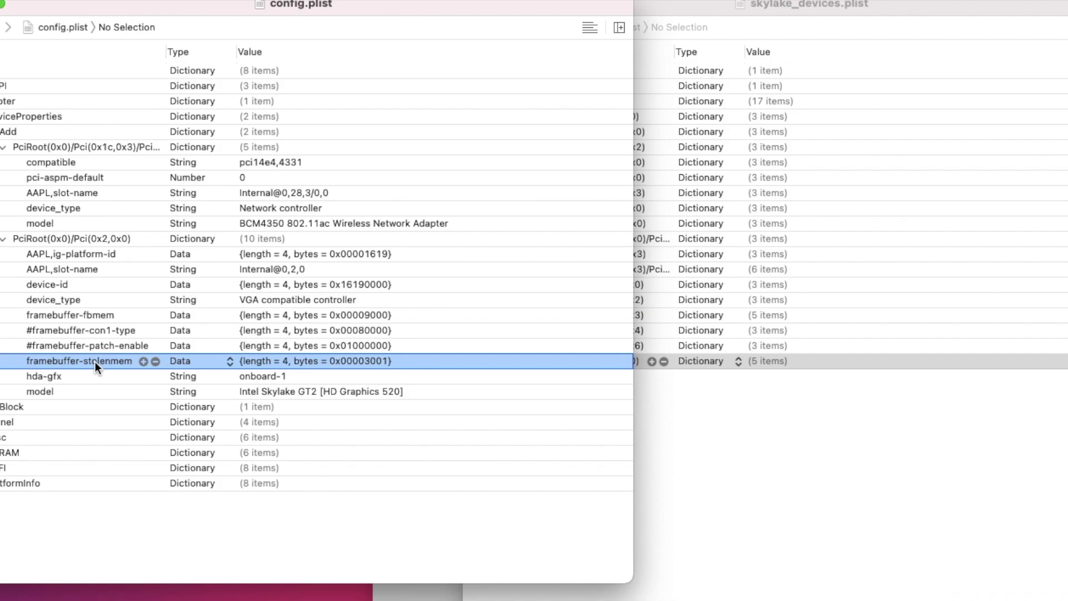
pyautogui.click(98, 316)
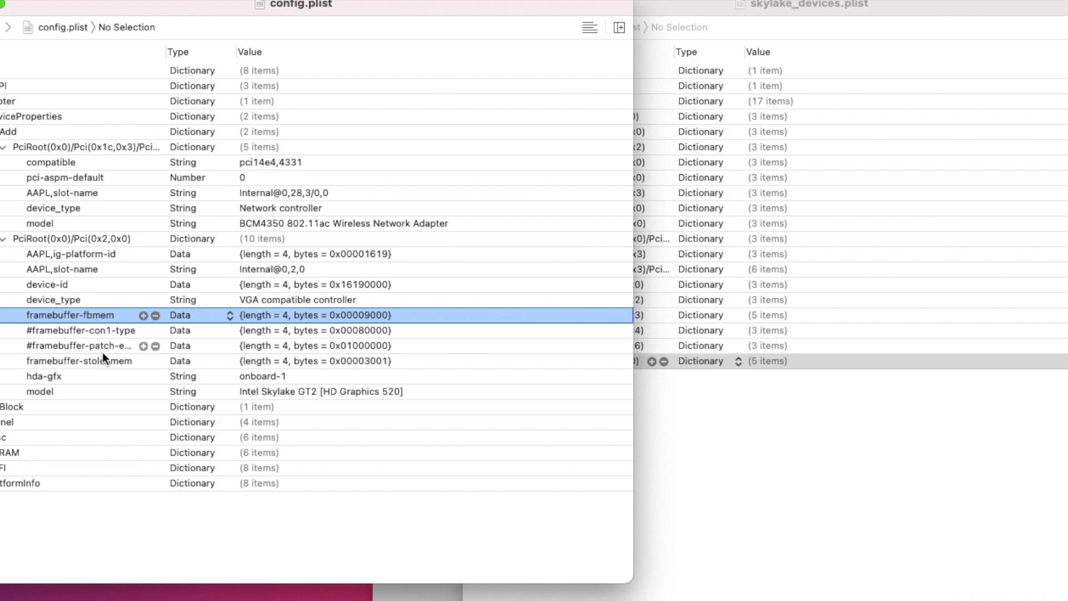
pyautogui.click(109, 365)
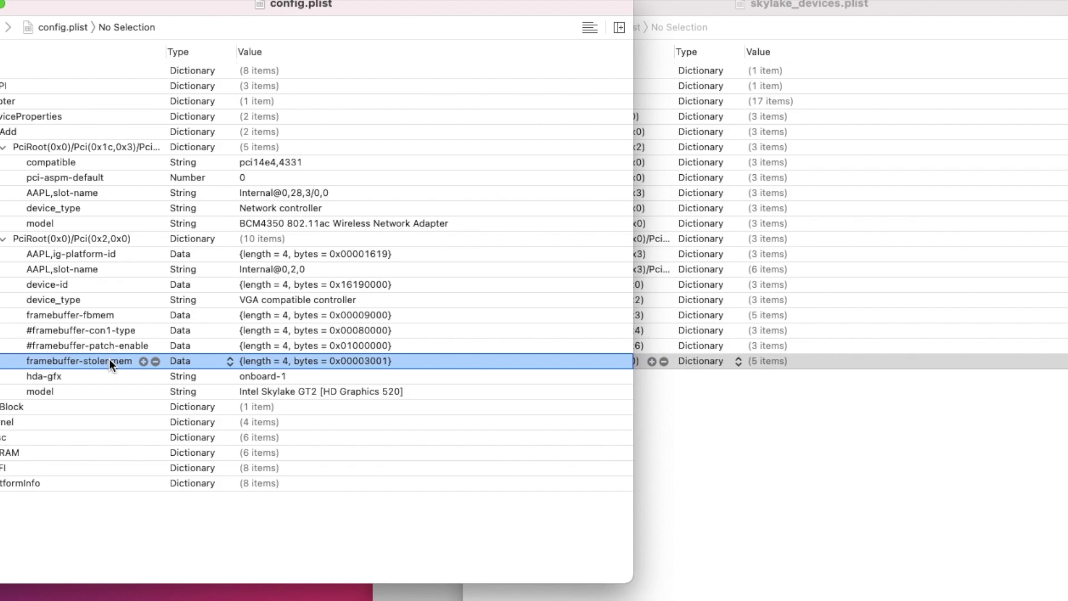
# - Check the generated AAPL,ig-platform-id against config.plist's device-id, collapse config.plist's graphics entry, expand the generated WLAN entry
pyautogui.click(708, 440)
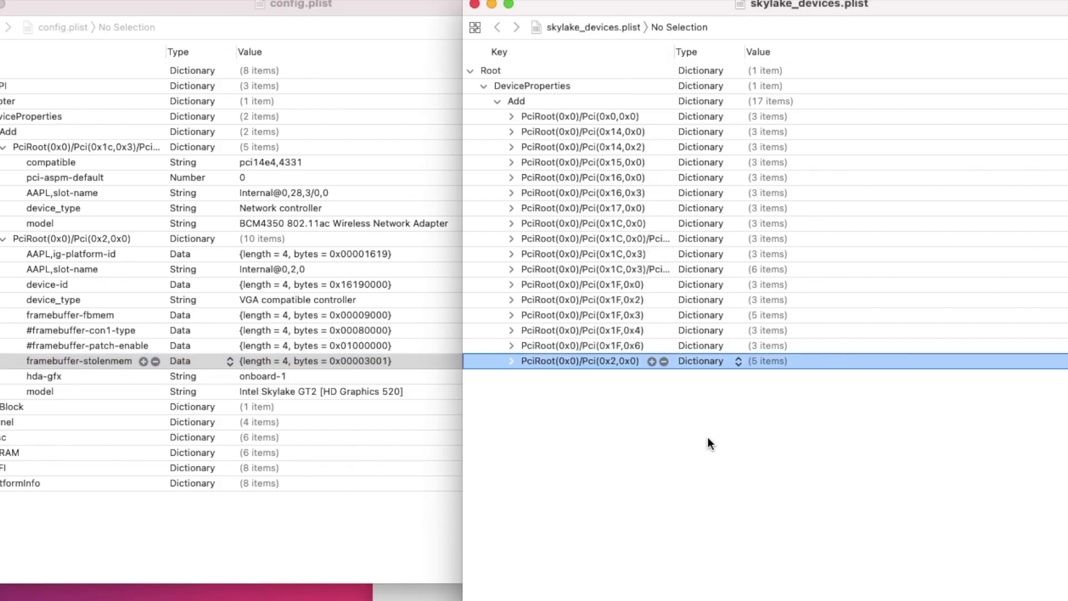
pyautogui.click(511, 361)
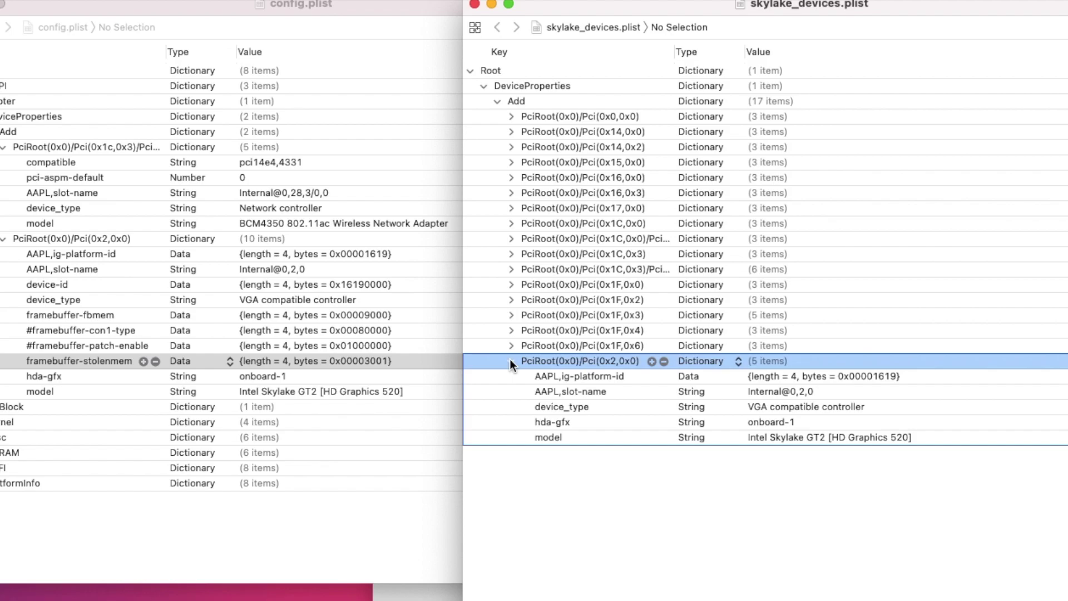
pyautogui.click(769, 378)
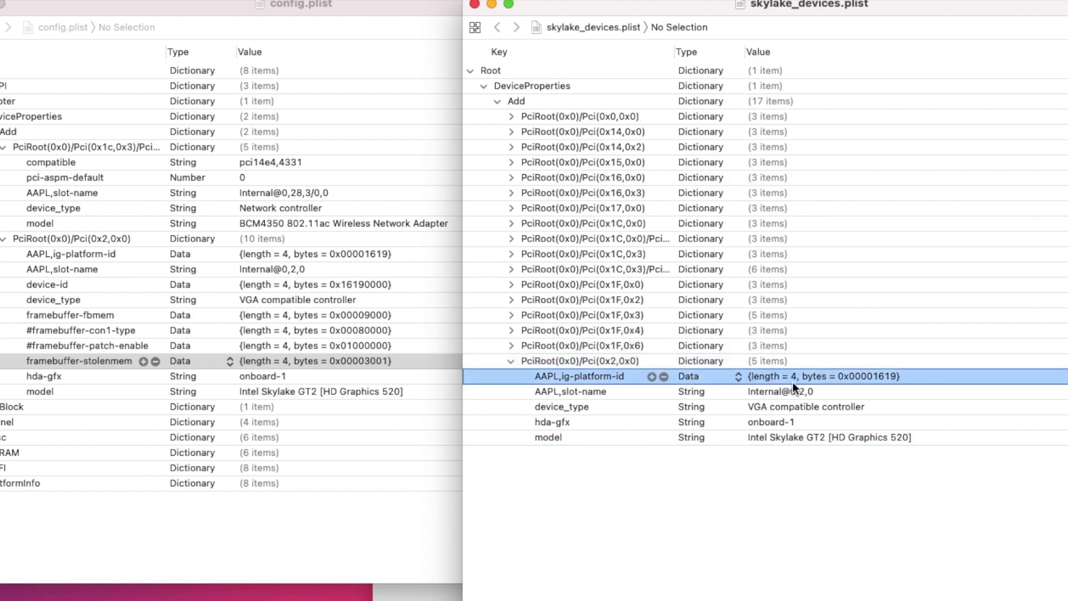
pyautogui.click(84, 284)
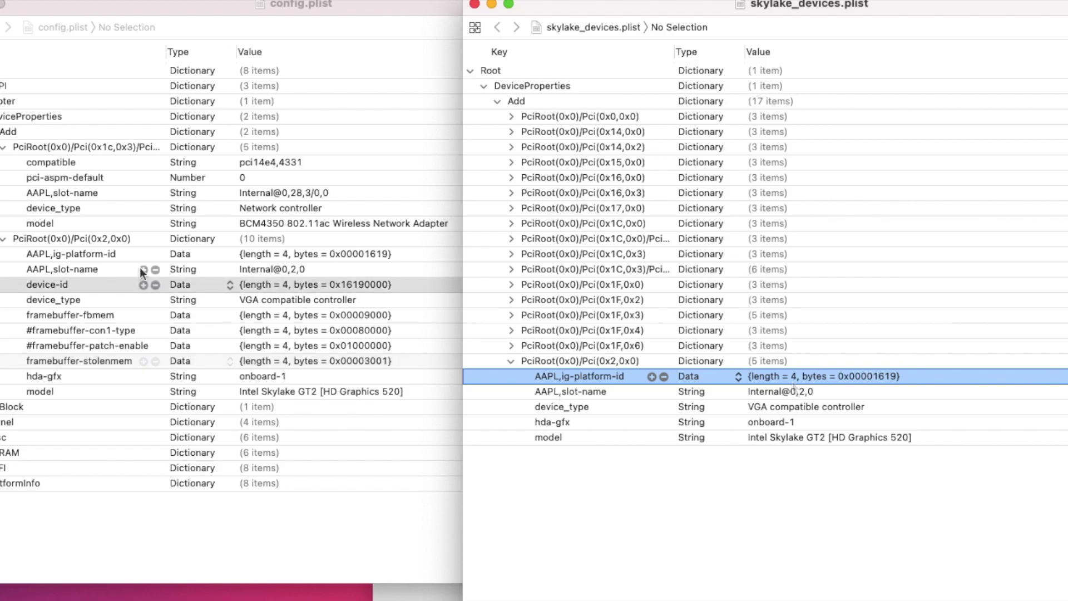
pyautogui.click(3, 239)
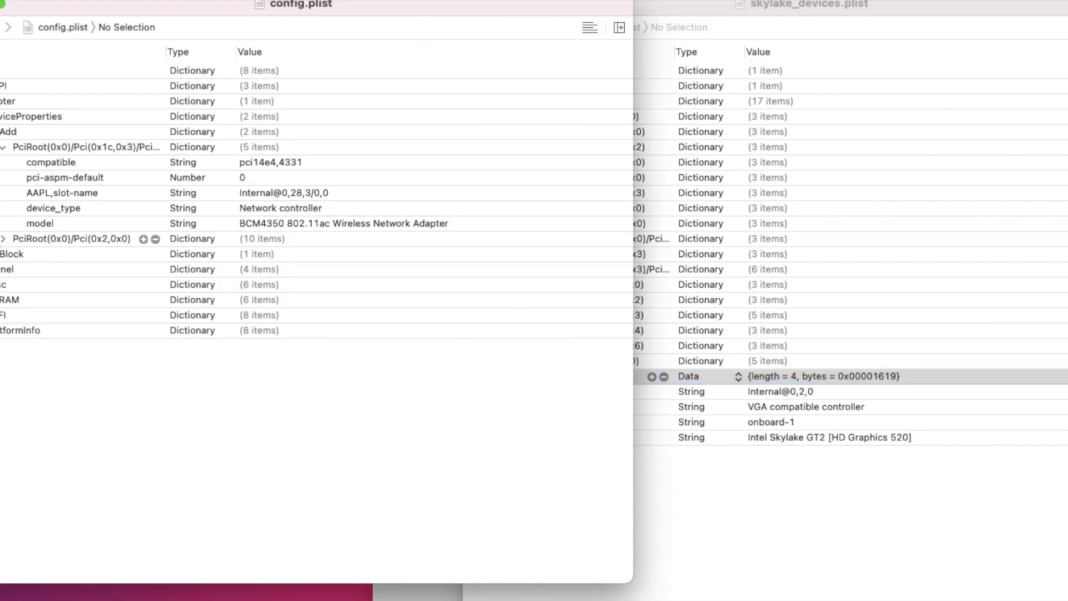
pyautogui.click(72, 238)
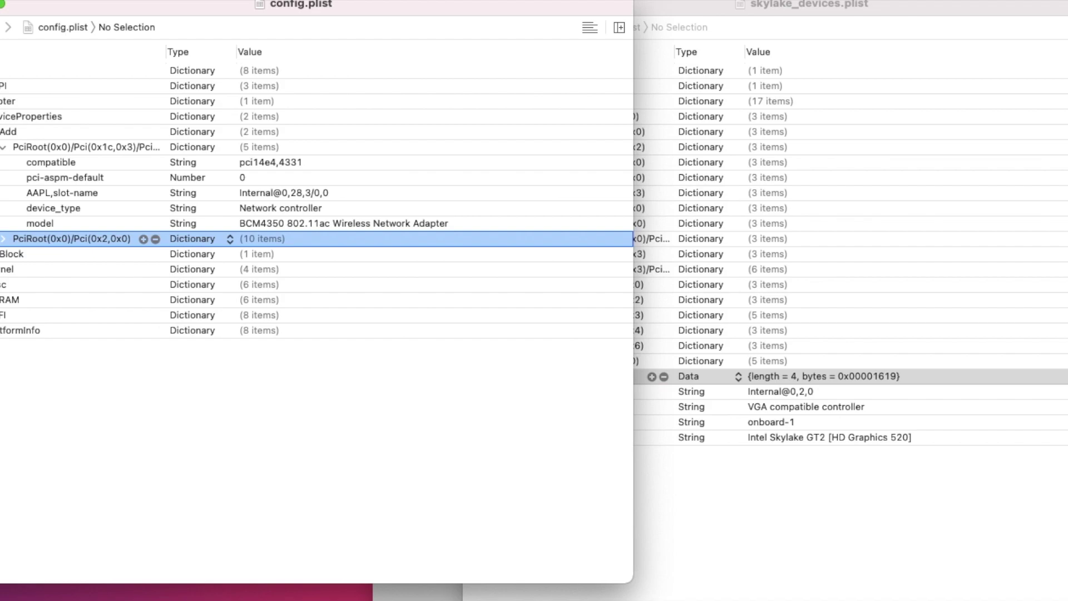
pyautogui.click(767, 507)
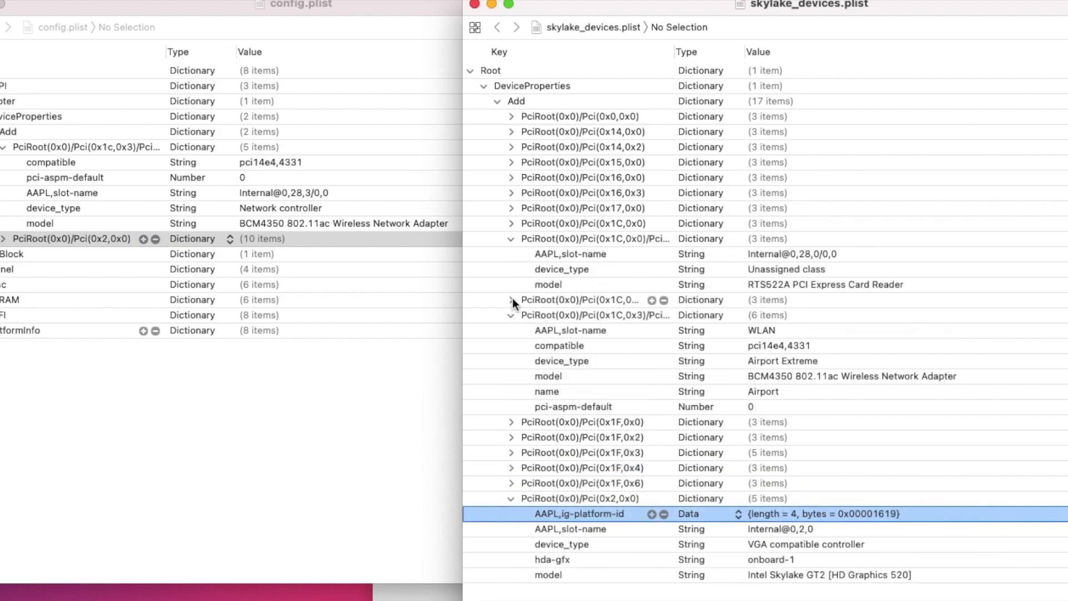
pyautogui.click(511, 300)
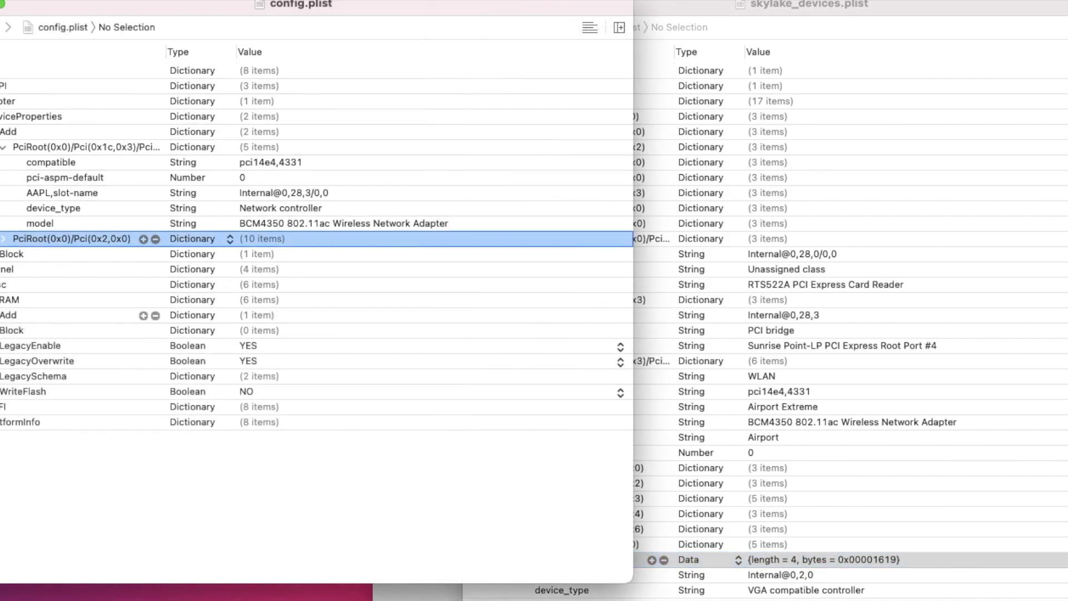
# - Expand NVRAM Add and its GUID entry to inspect the boot-args value
pyautogui.click(3, 315)
pyautogui.click(3, 330)
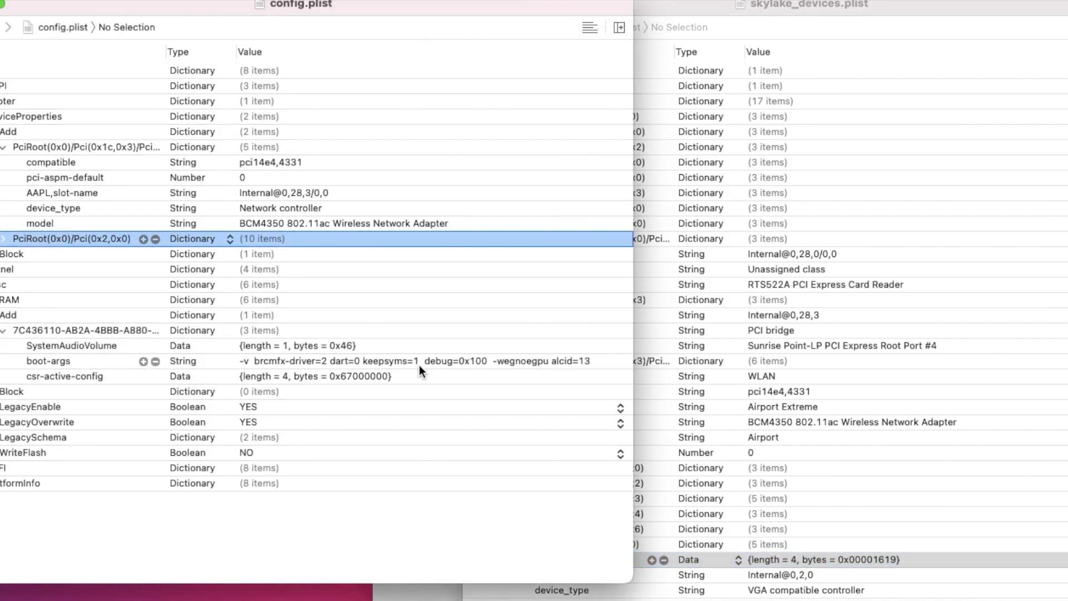
pyautogui.click(570, 365)
pyautogui.click(571, 365)
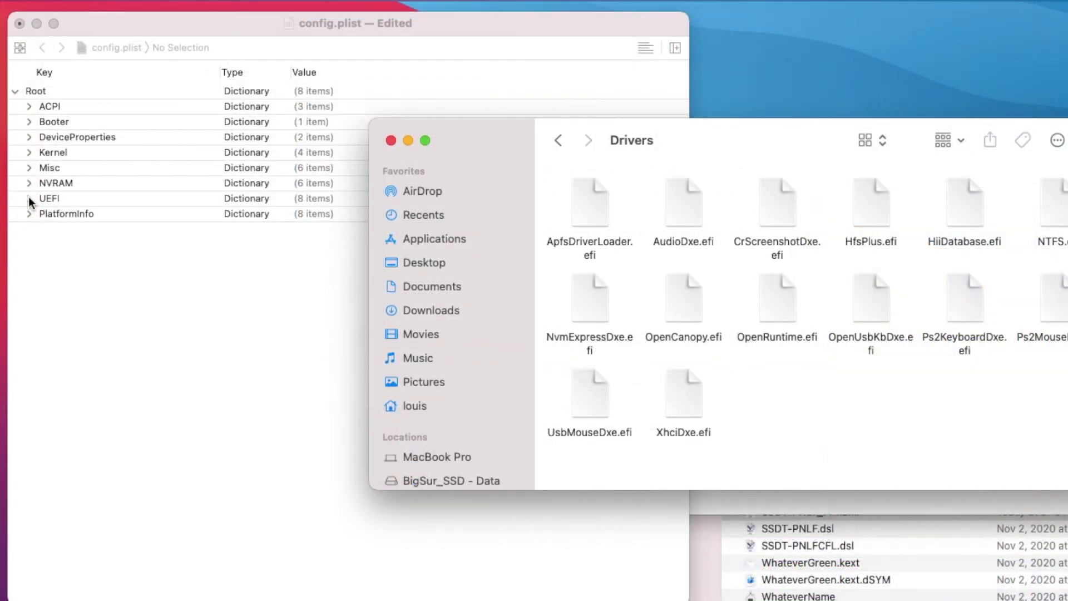
# - Collapse the UEFI Drivers list and switch to Finder's OC folder
pyautogui.click(57, 143)
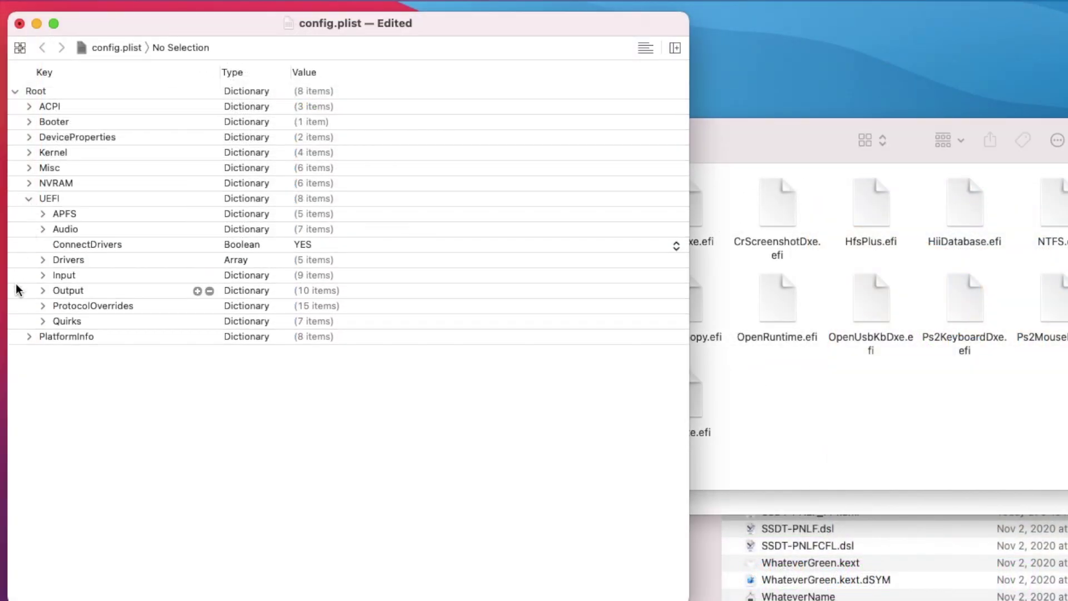
pyautogui.click(43, 260)
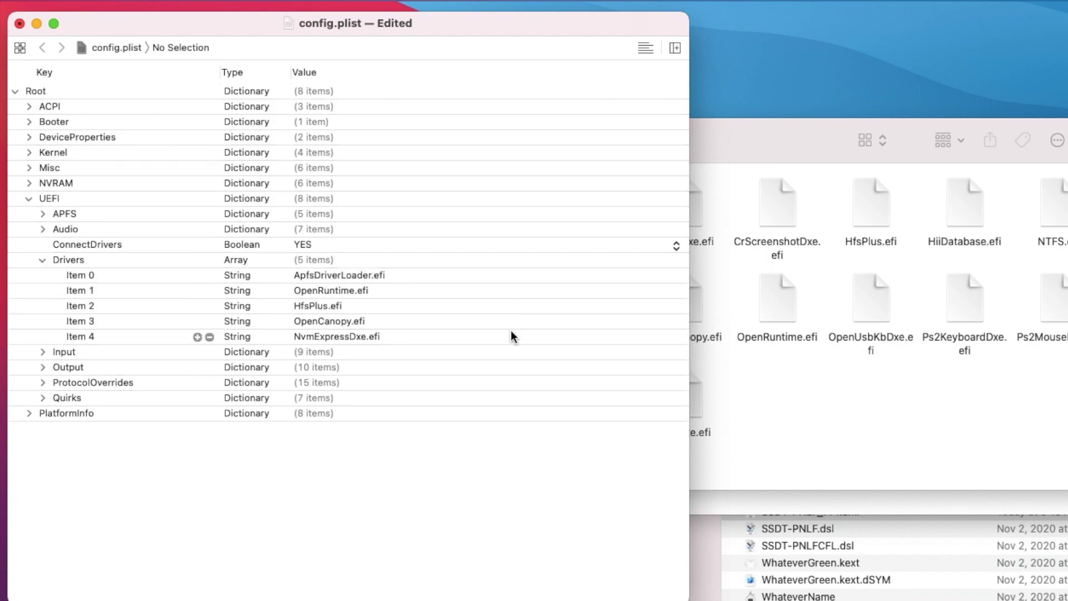
pyautogui.press('super+Tab')
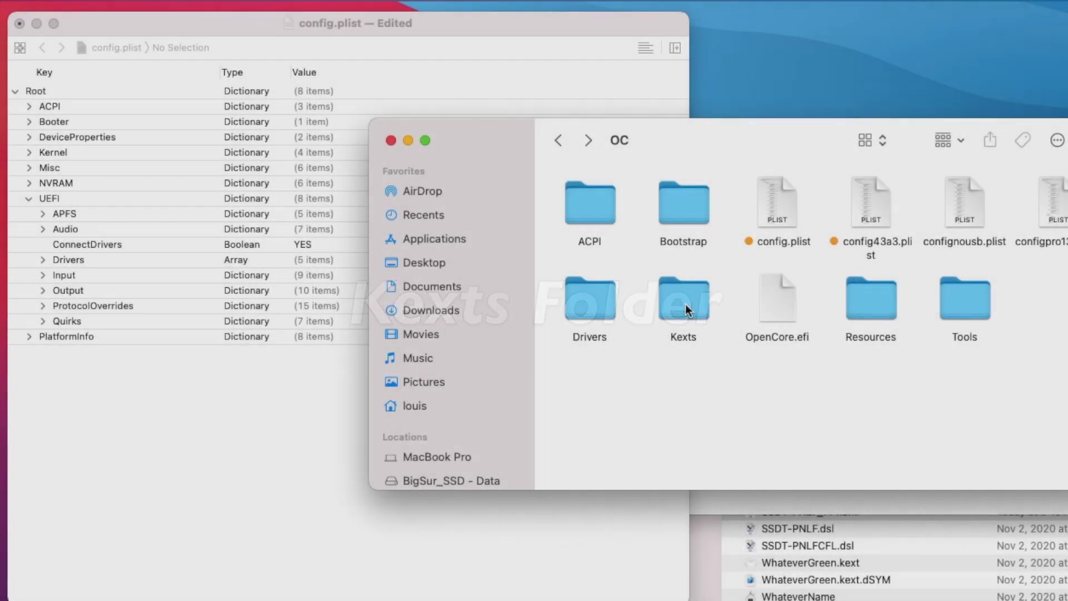
# - Open the Kexts folder beside config.plist and expand Kernel > Add, showing its 24 entries
pyautogui.doubleClick(686, 303)
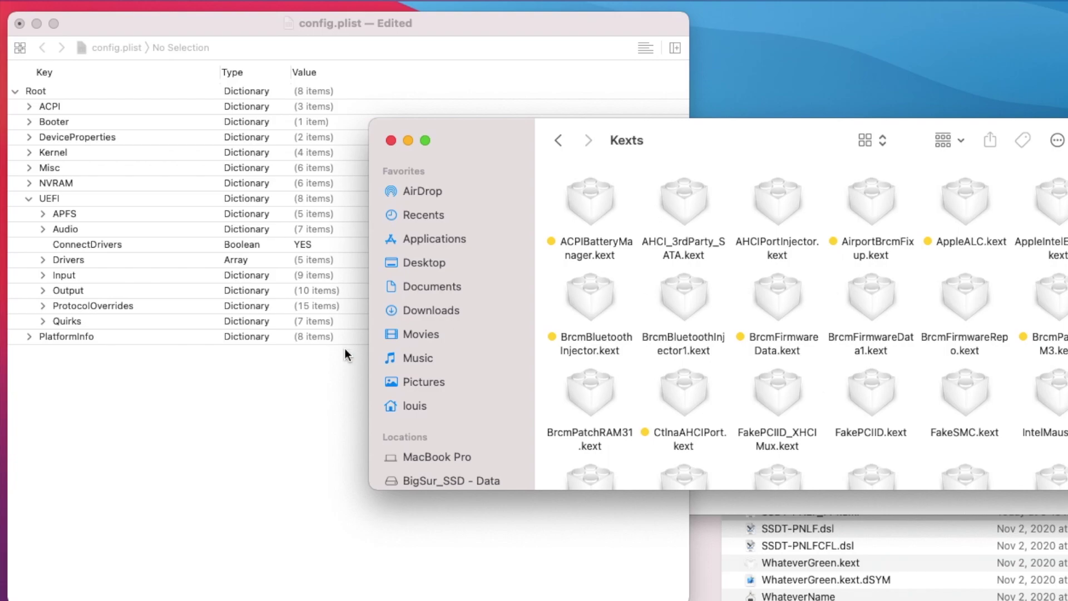
pyautogui.click(205, 438)
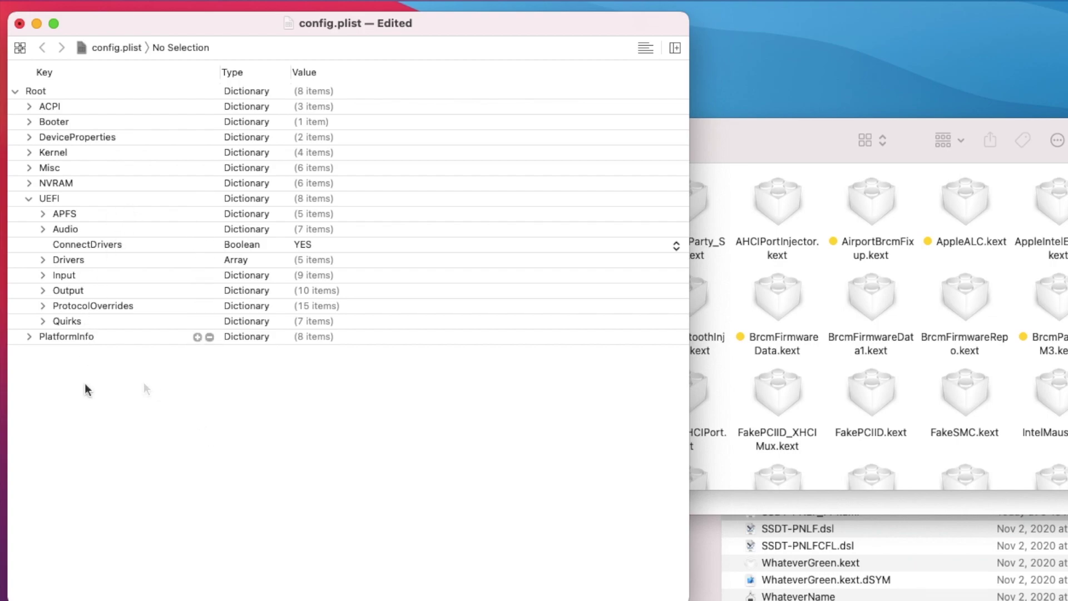
pyautogui.click(799, 138)
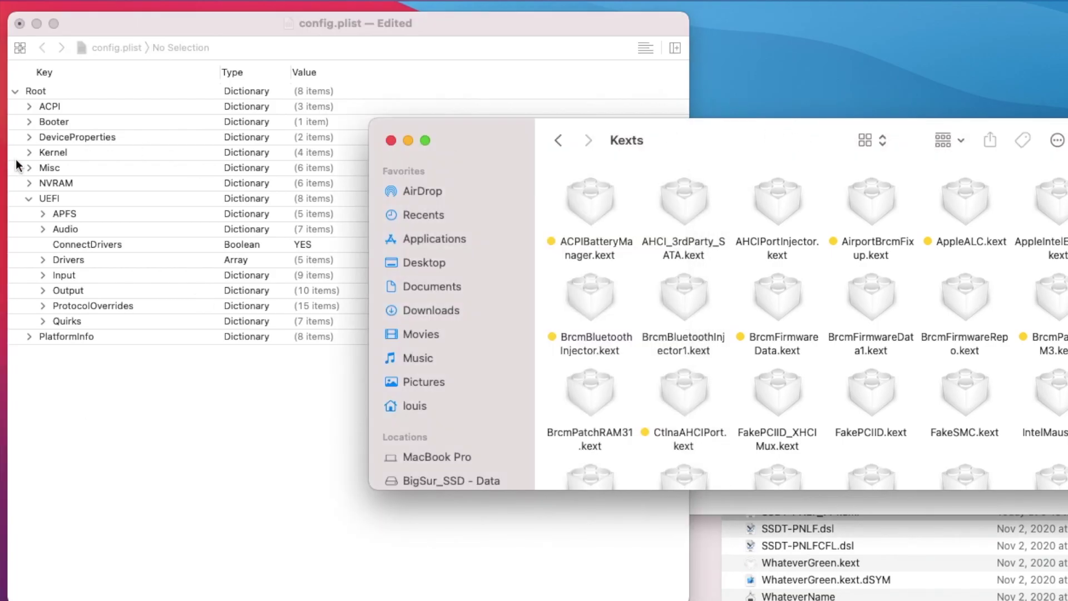
pyautogui.click(29, 152)
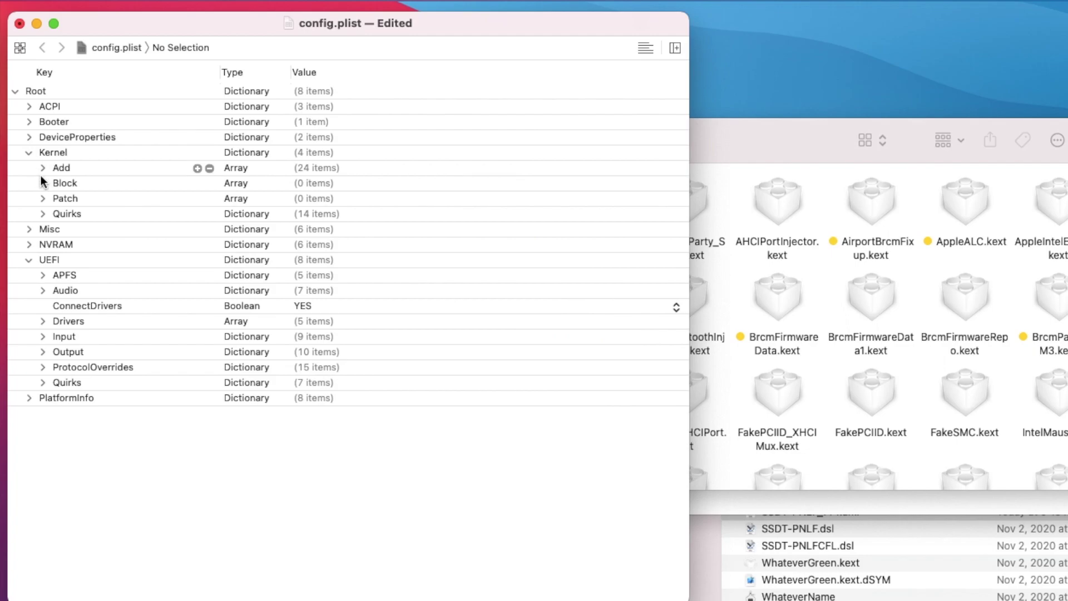
pyautogui.click(42, 168)
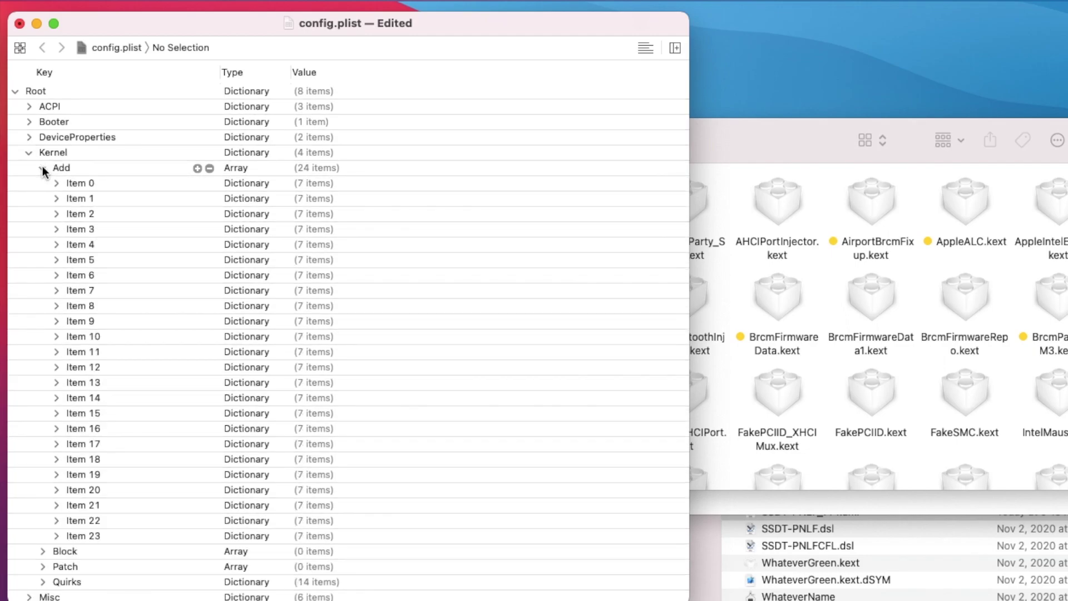
pyautogui.click(800, 152)
pyautogui.moveTo(800, 153); pyautogui.dragTo(969, 78)
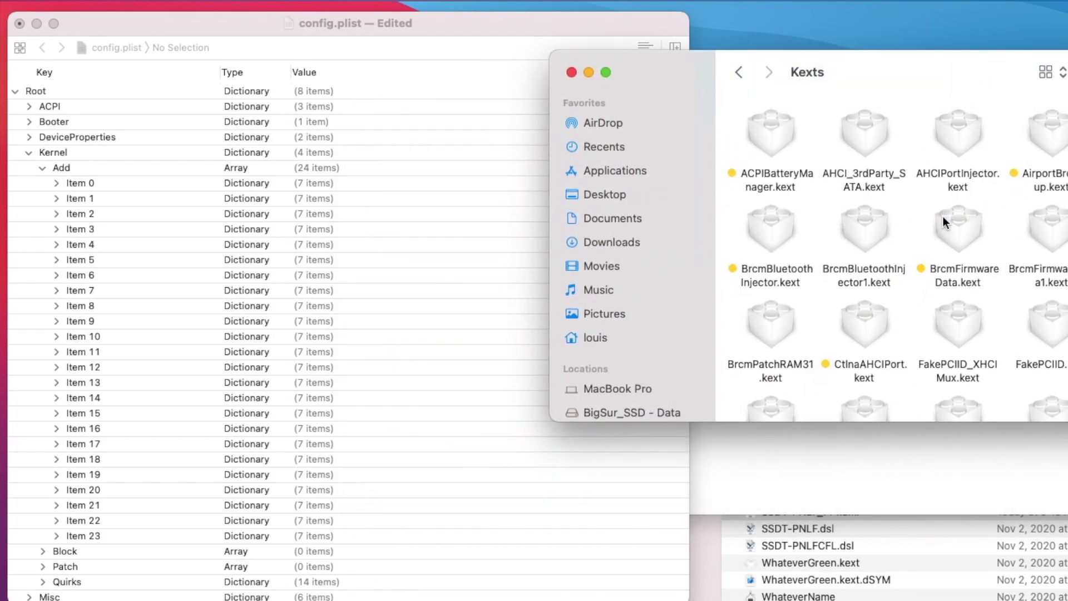
pyautogui.moveTo(901, 66); pyautogui.dragTo(789, 73)
pyautogui.moveTo(748, 62); pyautogui.dragTo(735, 57)
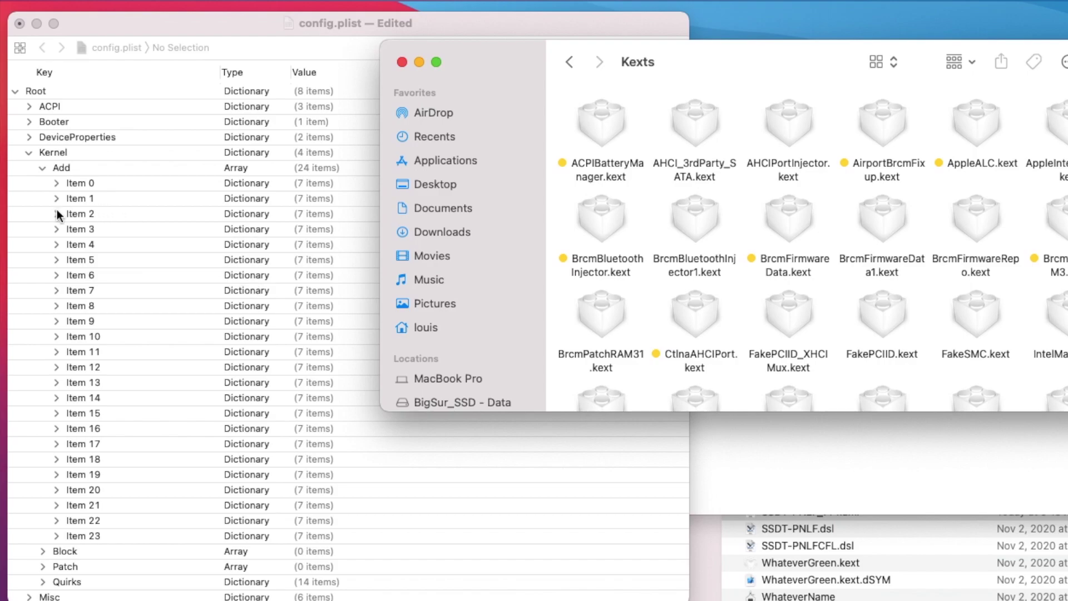
# - Expand Item 0 (Lilu.kext) and show Lilu.kext's file info in Finder
pyautogui.click(55, 183)
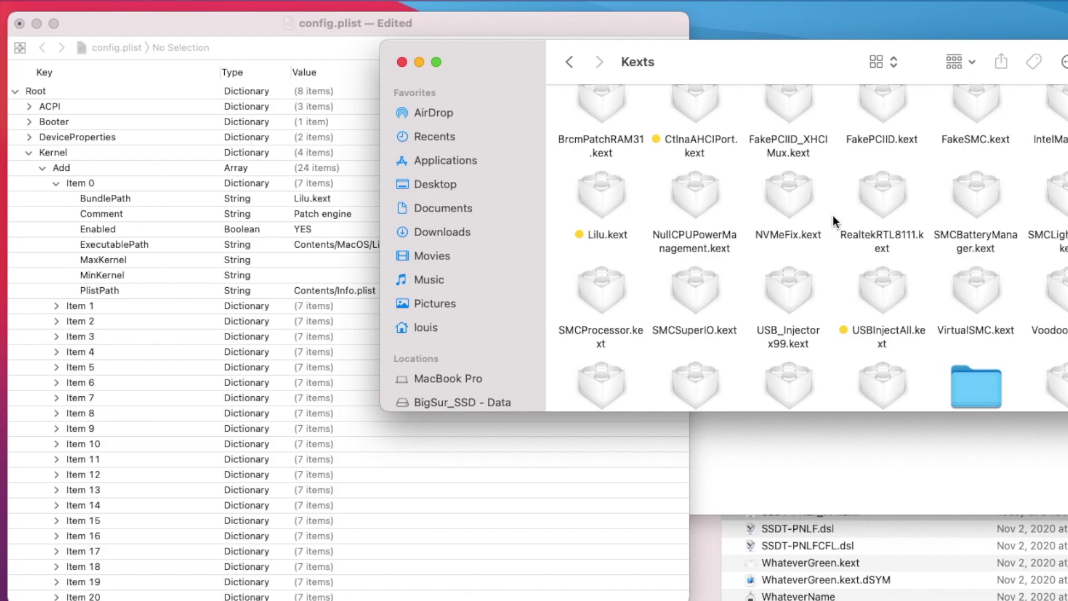
pyautogui.click(604, 195)
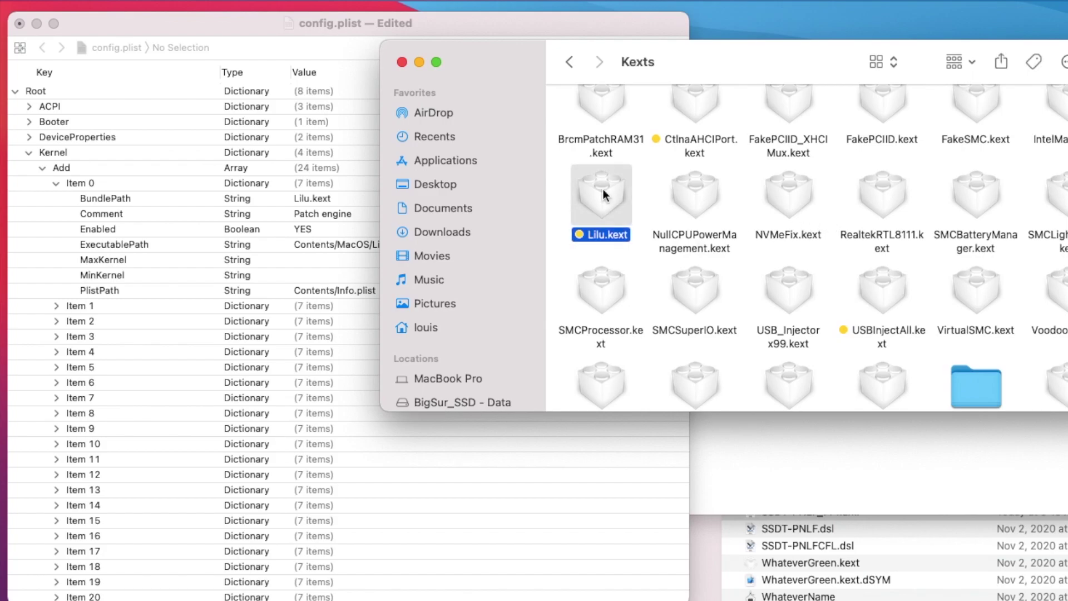
pyautogui.press('super+i')
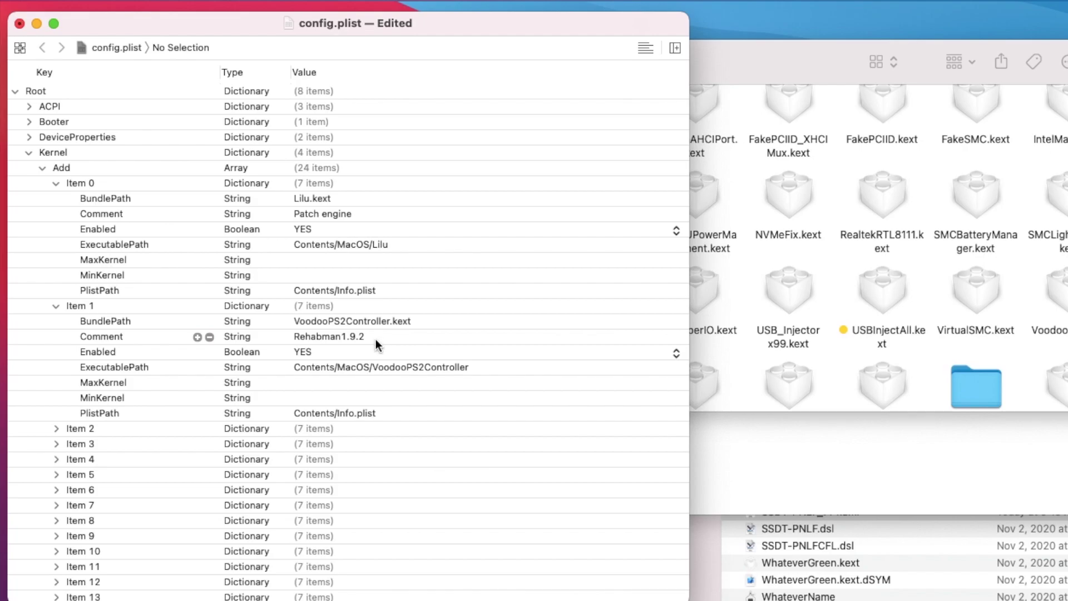
# - Match Kernel Add entries with VirtualSMC.kext and WhateverGreen.kext in Finder, checking WhateverGreen's file info
pyautogui.click(349, 340)
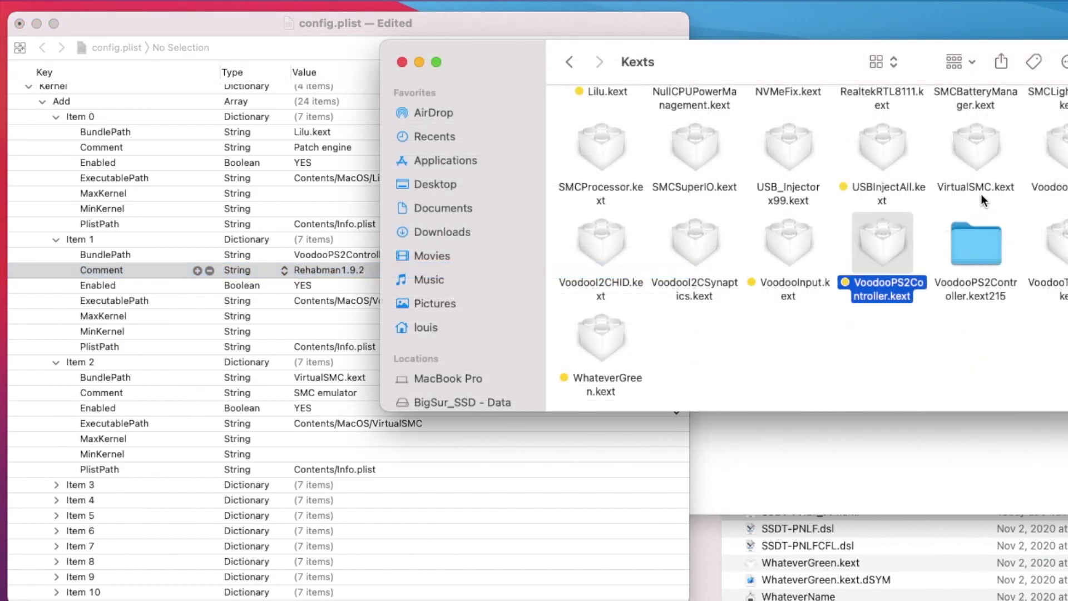
pyautogui.click(984, 199)
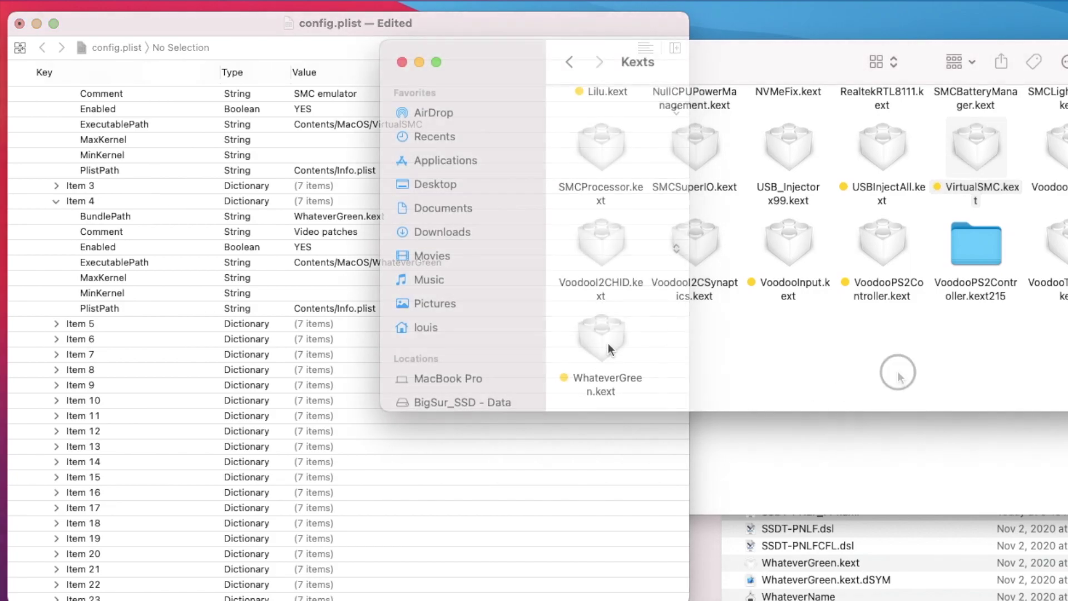
pyautogui.click(609, 348)
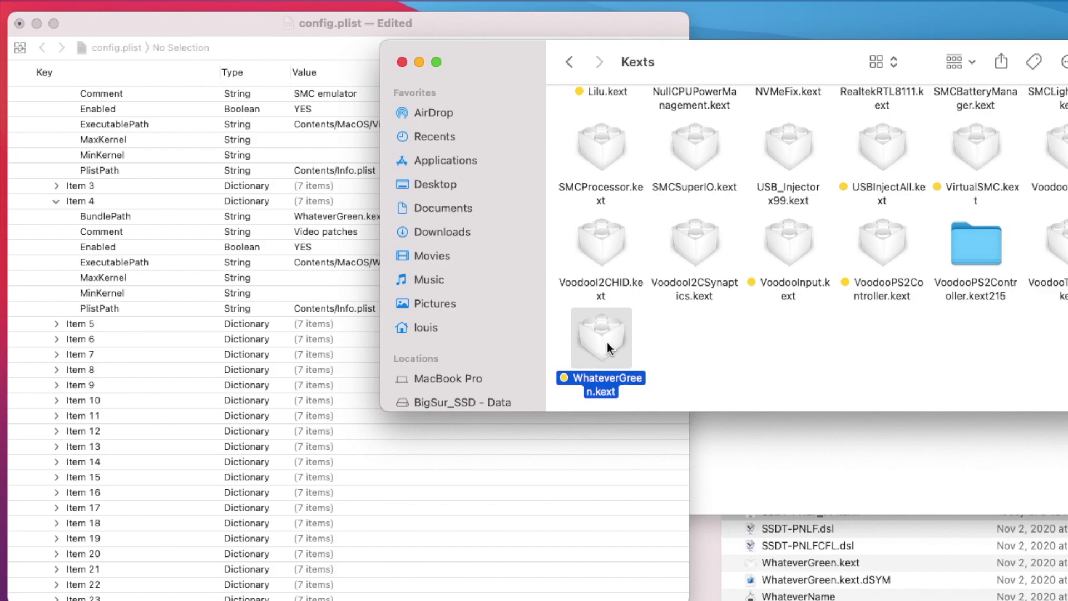
pyautogui.press('super+i')
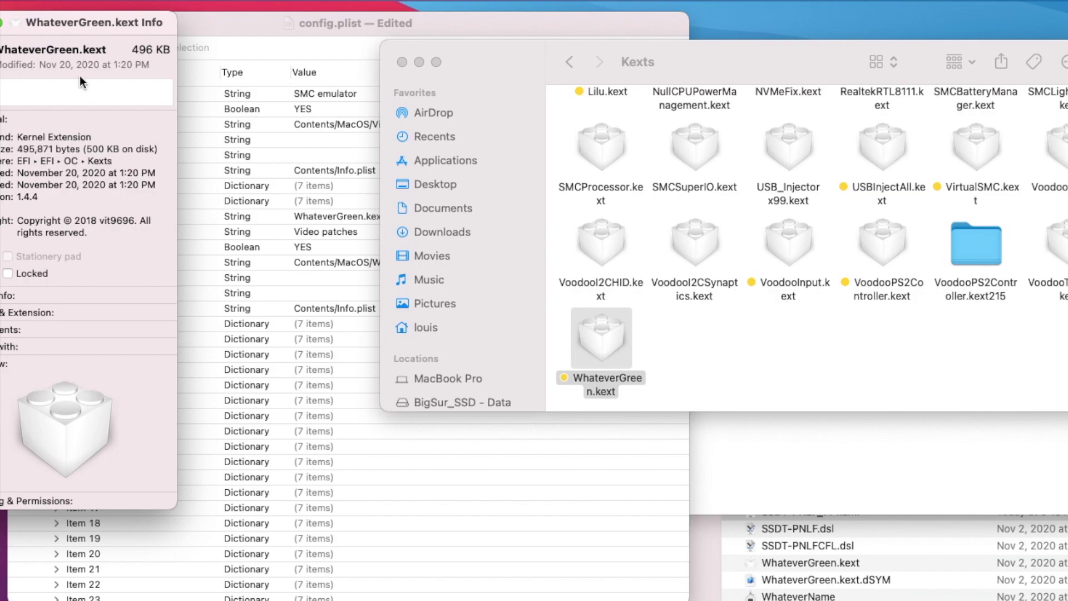
pyautogui.press('super+w')
# - Expand Items 5 and 6 (AppleALC.kext) and bring DPCIManager's device list forward, showing the Conexant codec 0x14F150F4
pyautogui.click(56, 324)
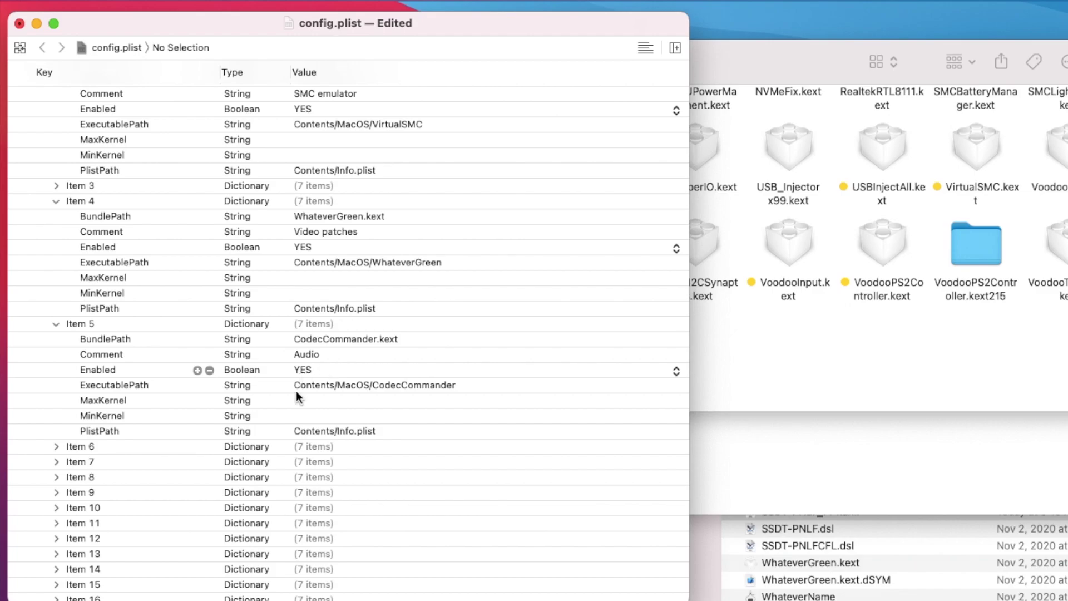
pyautogui.click(56, 447)
pyautogui.scroll(-10, 56, 449)
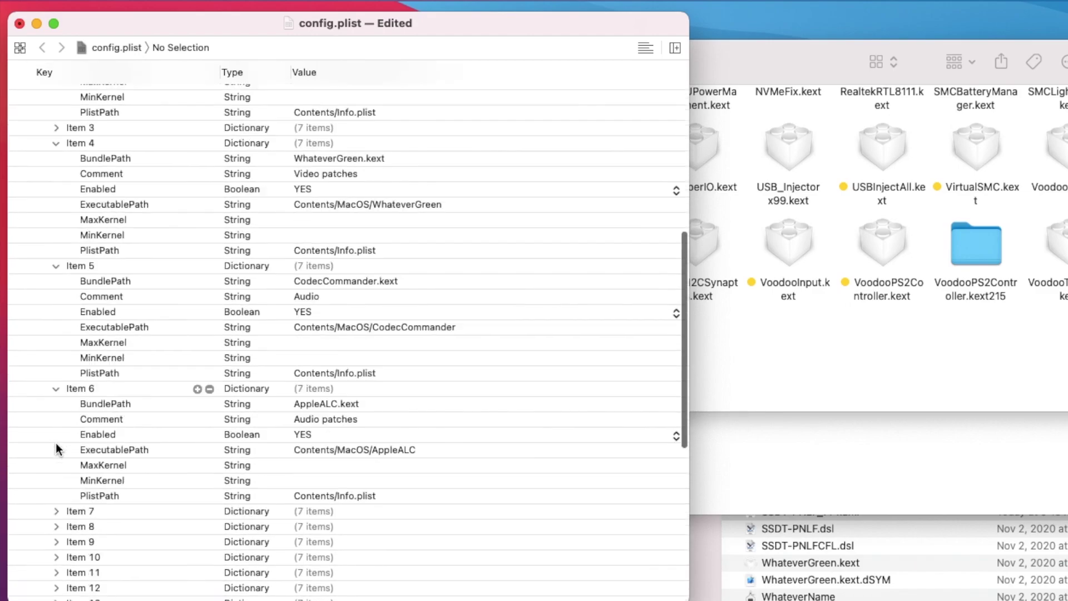
pyautogui.scroll(3, 57, 449)
pyautogui.scroll(1, 56, 446)
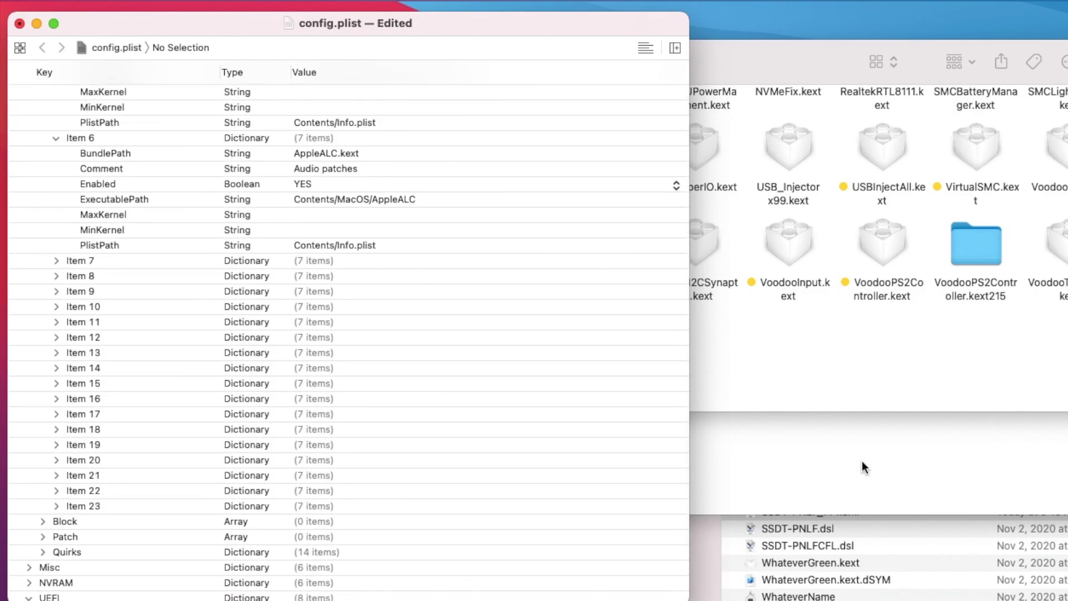
pyautogui.click(899, 370)
pyautogui.scroll(5, 900, 371)
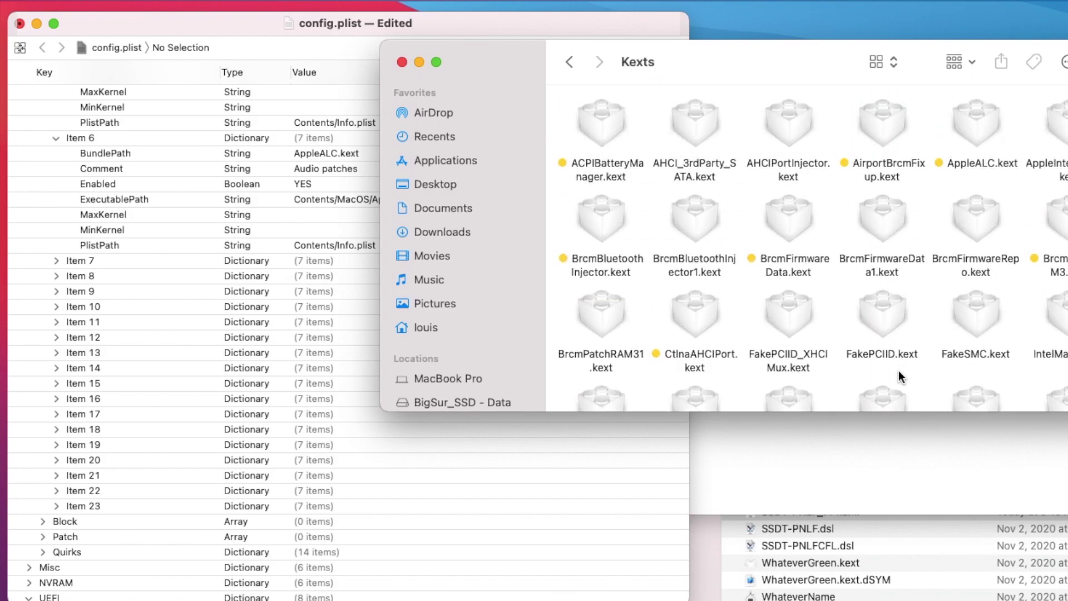
pyautogui.click(702, 490)
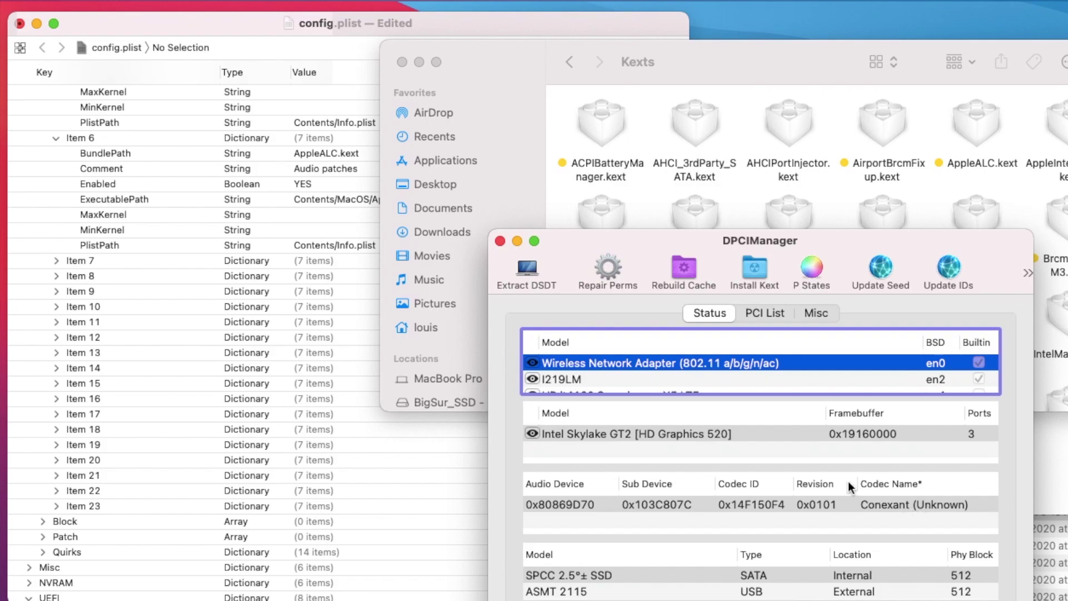
# - Expand the NVRAM section and Kernel Add Item 7 (USBInjectAll.kext) in config.plist
pyautogui.click(263, 19)
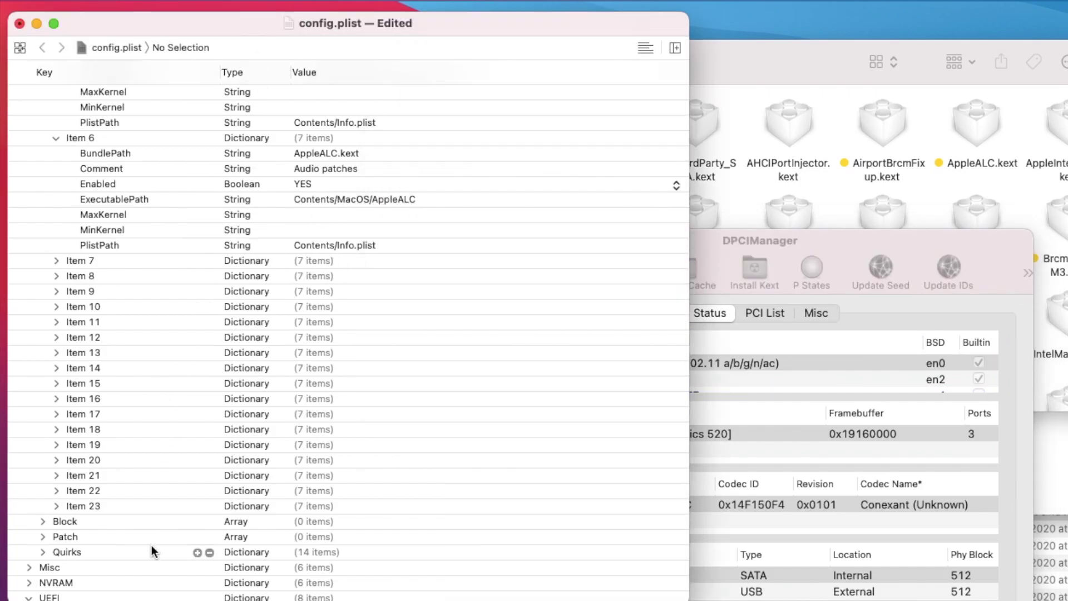
pyautogui.scroll(-3, 151, 545)
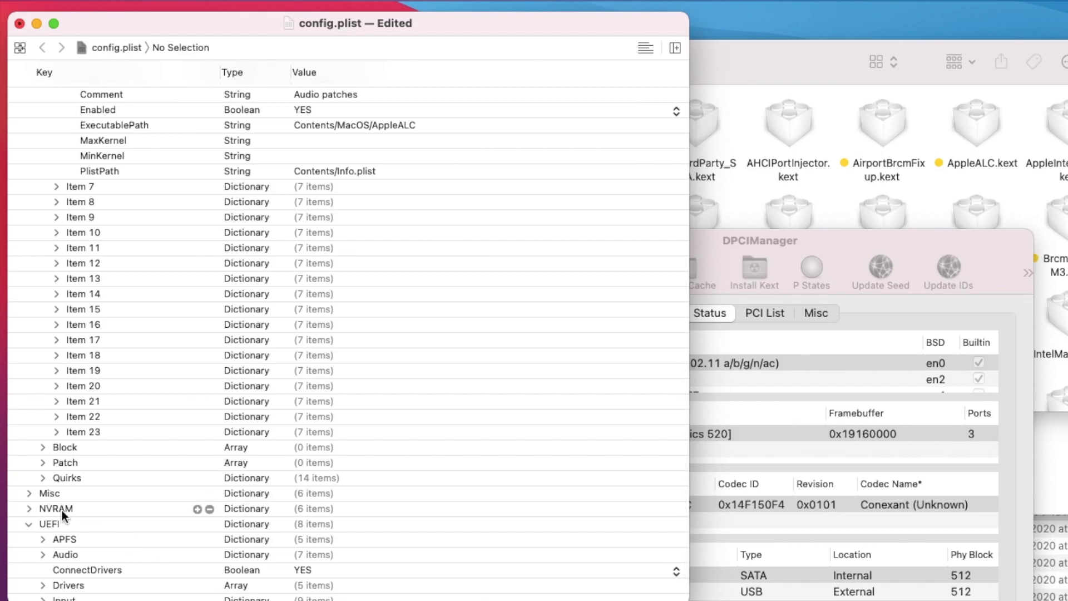
pyautogui.click(29, 510)
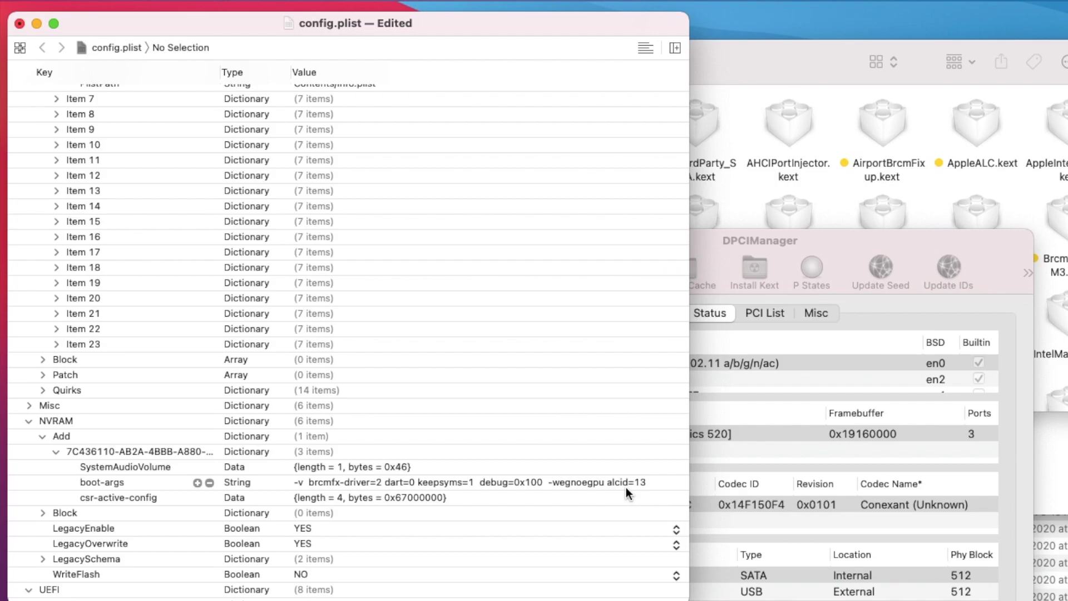
pyautogui.scroll(5, 626, 487)
pyautogui.scroll(-6, 634, 412)
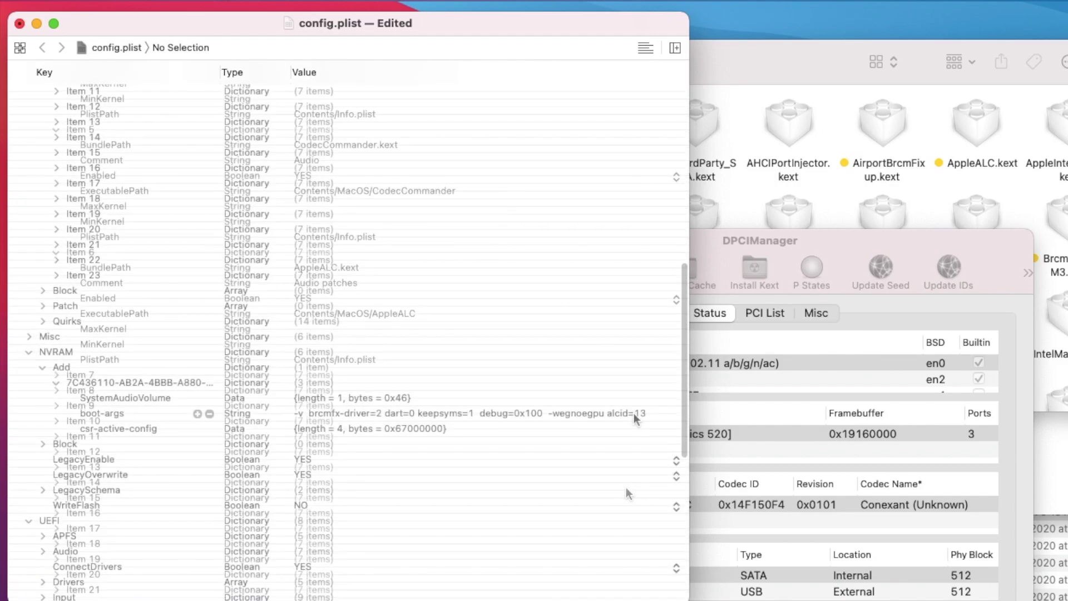
pyautogui.scroll(5, 633, 414)
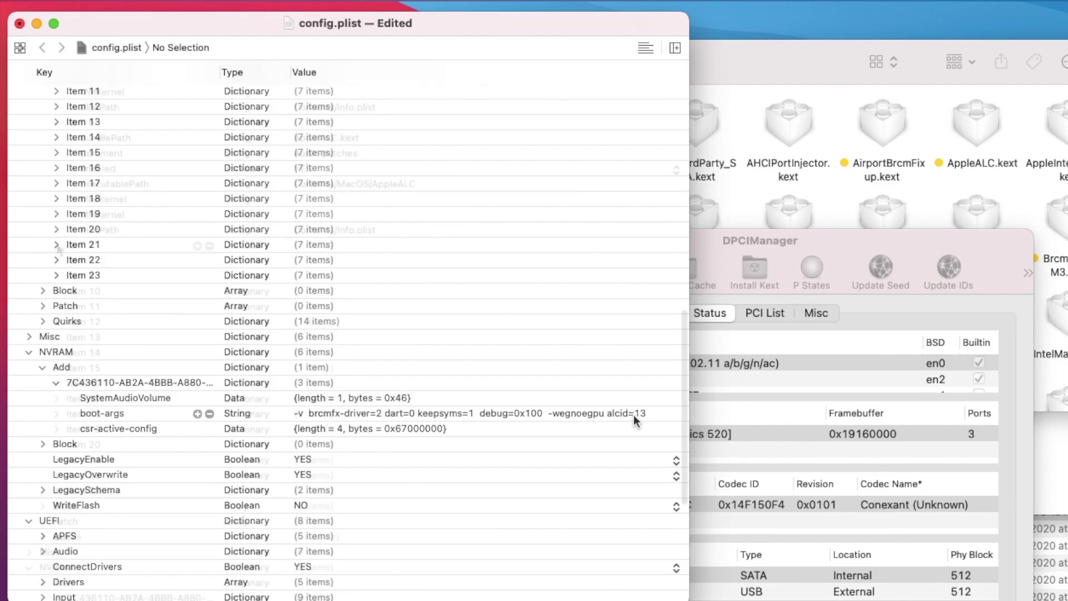
pyautogui.click(55, 245)
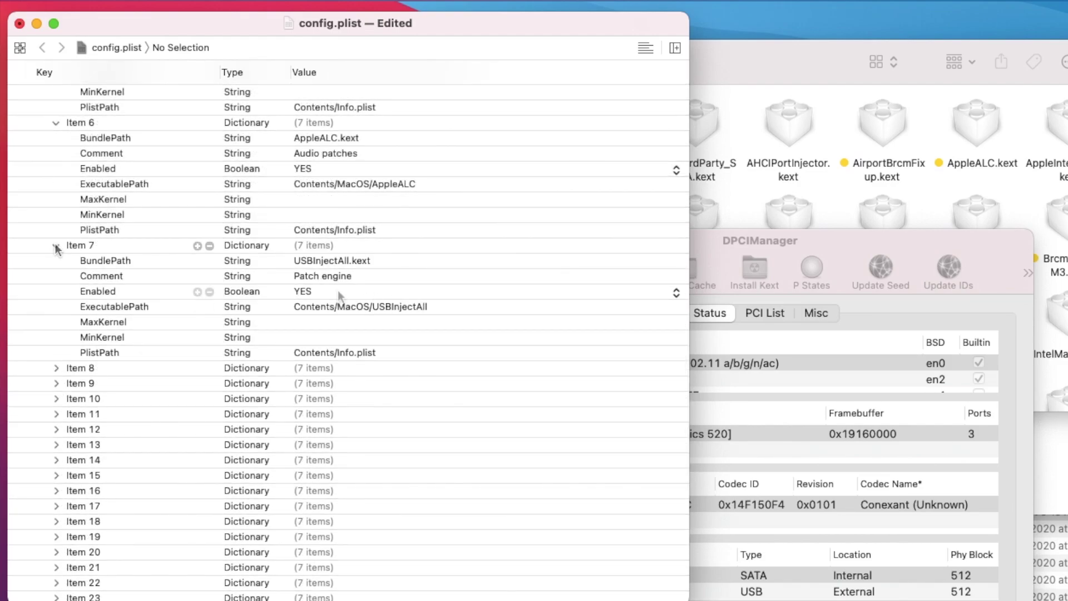
# - Check USBInjectAll.kext's file info in the Kexts folder, then expand Item 8 (IntelMausi.kext)
pyautogui.click(822, 51)
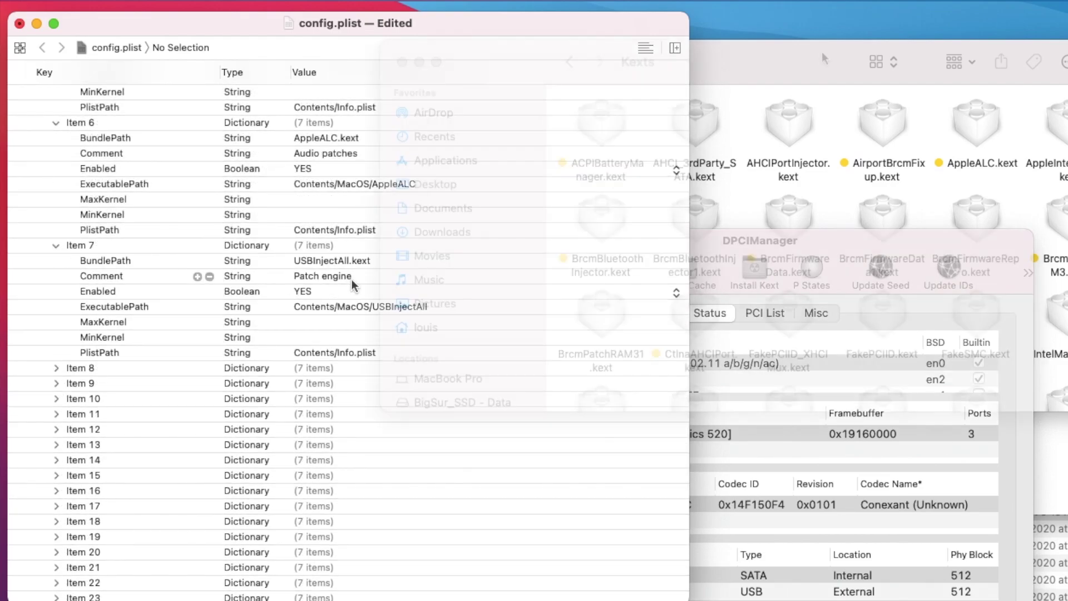
pyautogui.scroll(-3, 890, 330)
pyautogui.scroll(-3, 890, 331)
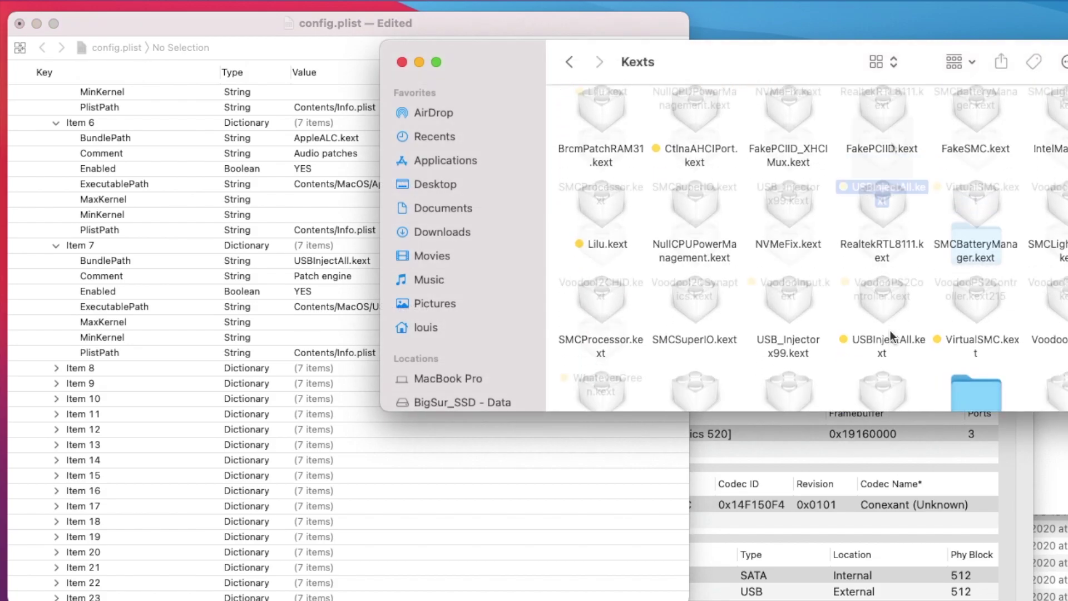
pyautogui.click(891, 141)
pyautogui.press('super+i')
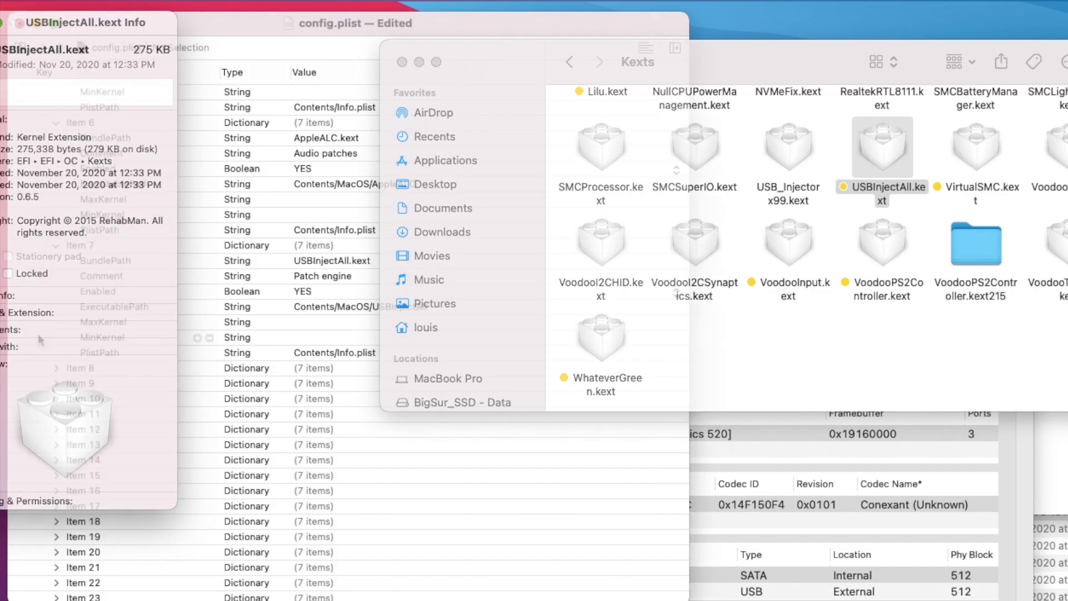
pyautogui.press('super+w')
pyautogui.click(57, 370)
pyautogui.click(55, 369)
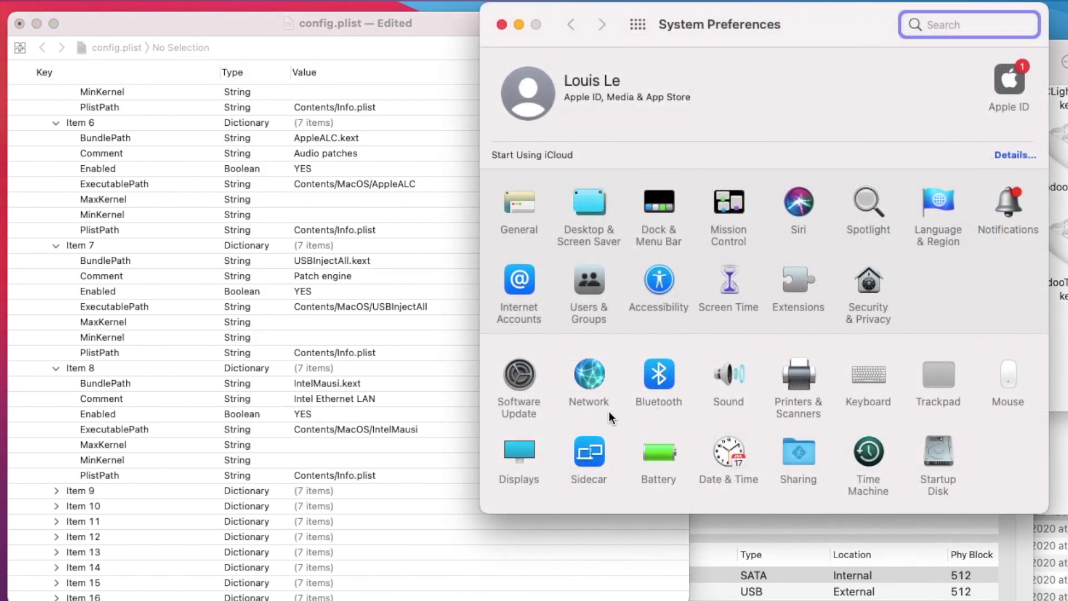
# - Enable trackpad Tap to click, quit System Preferences, and expand config.plist Item 10
pyautogui.click(593, 379)
pyautogui.click(412, 26)
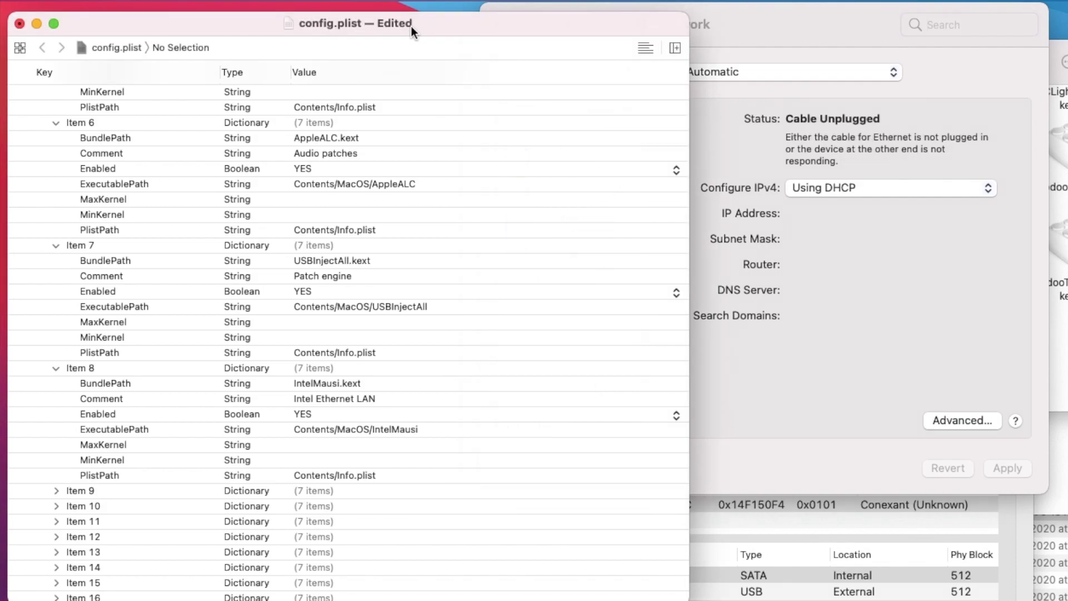
pyautogui.scroll(-5, 409, 111)
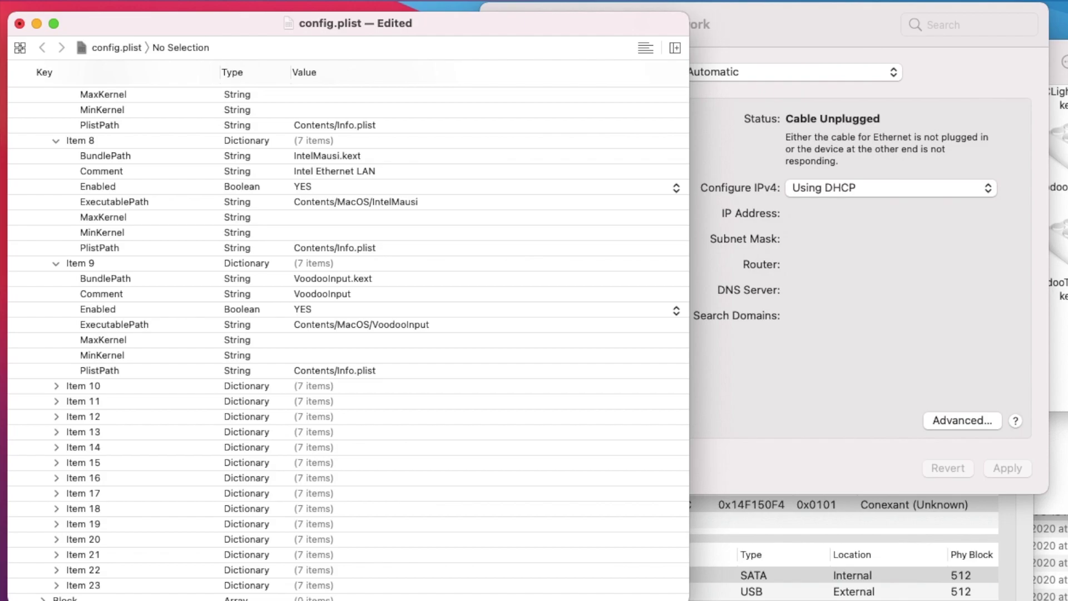
pyautogui.press('super+Tab')
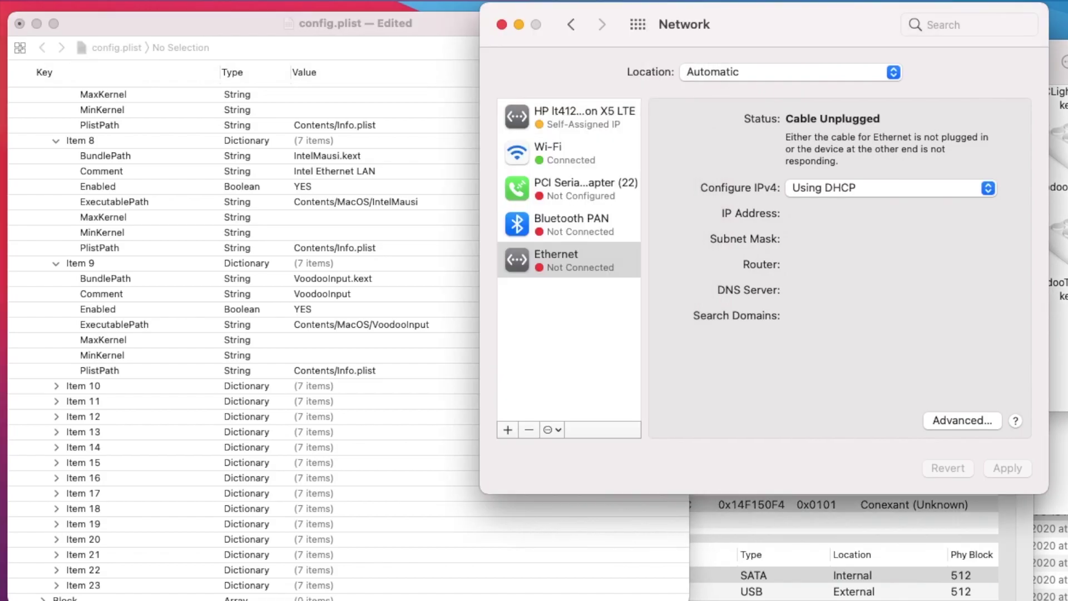
pyautogui.click(639, 26)
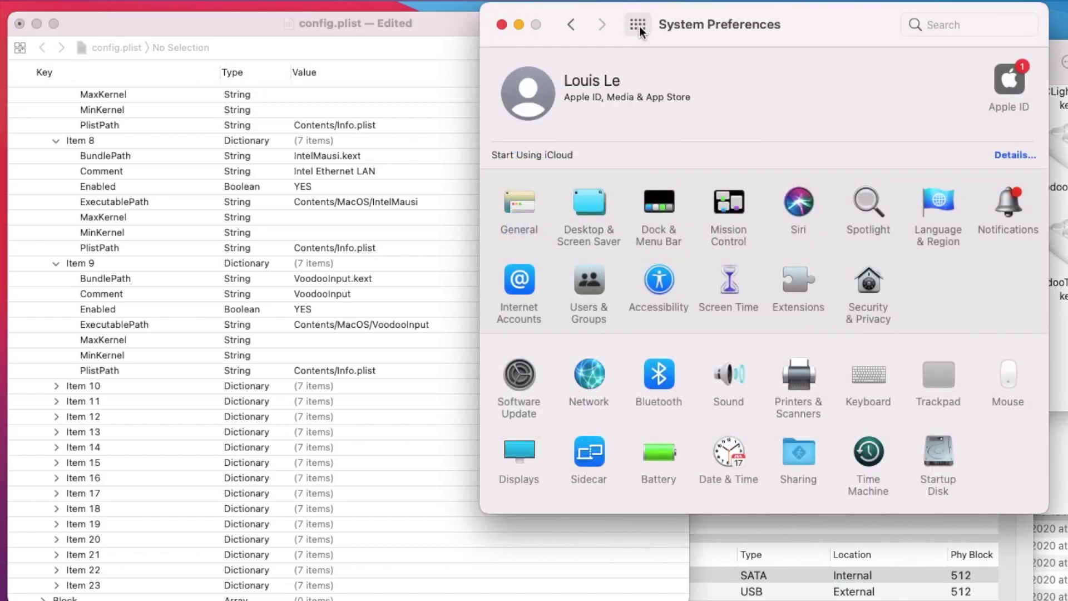
pyautogui.click(950, 387)
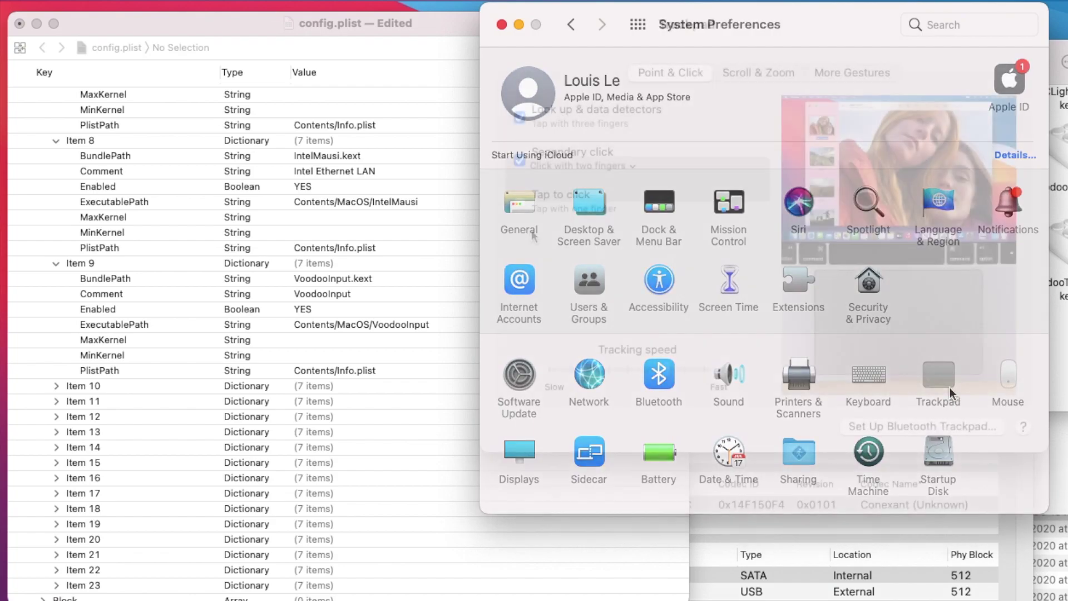
pyautogui.click(520, 202)
pyautogui.press('super+q')
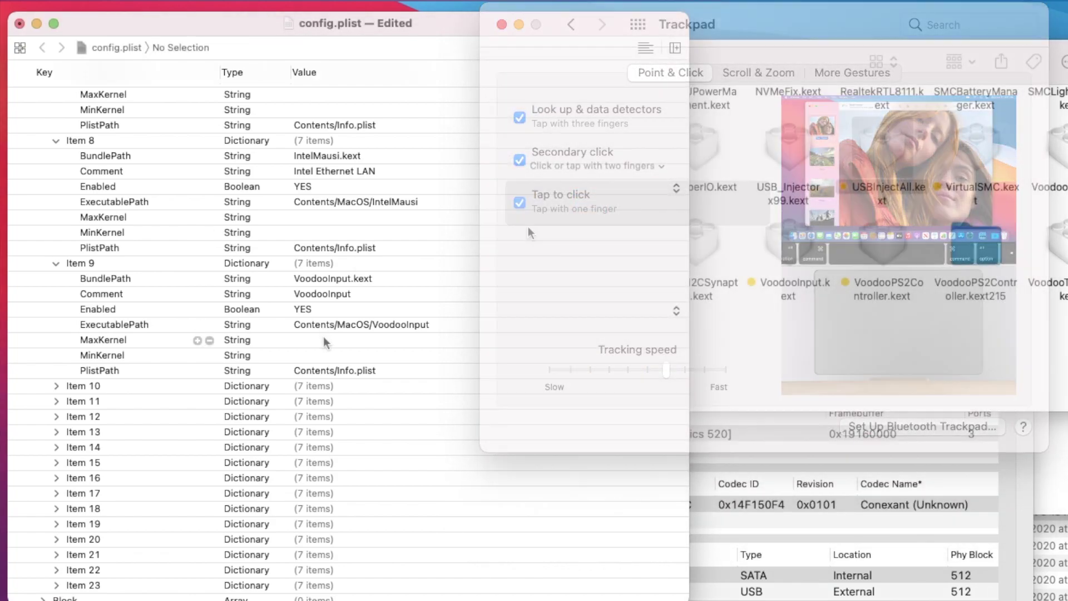
pyautogui.click(56, 387)
# - View the file info for VoodooInput.kext in the Kexts folder
pyautogui.scroll(-5, 57, 388)
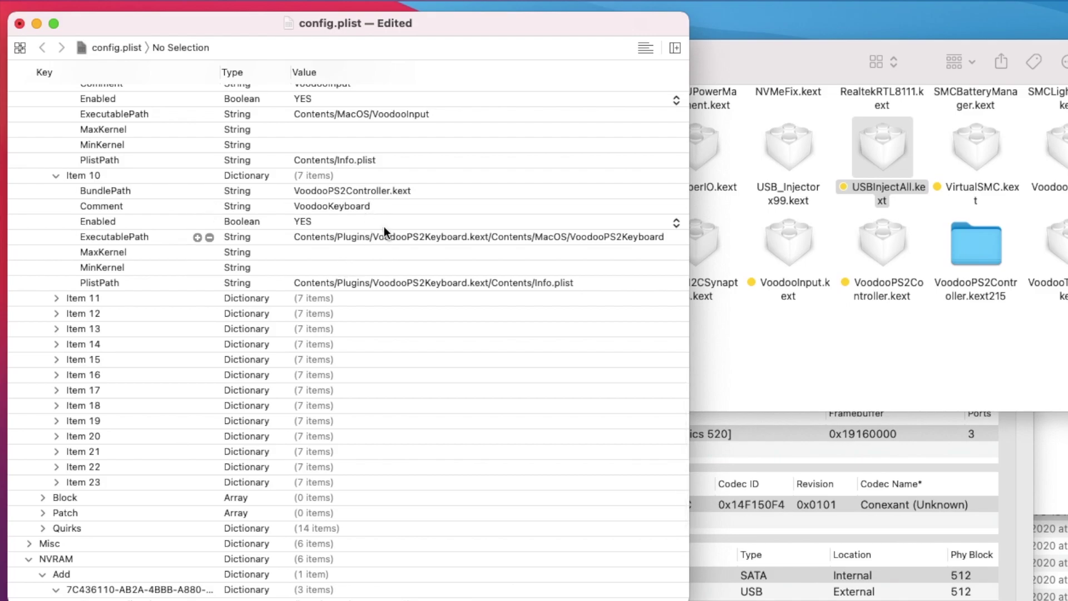
pyautogui.scroll(3, 377, 156)
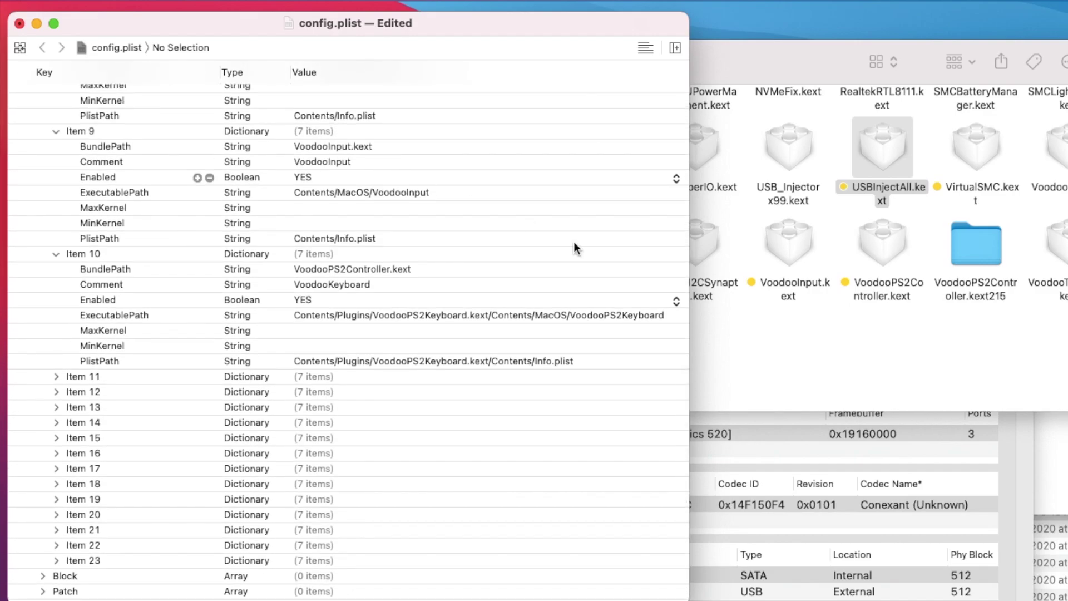
pyautogui.click(906, 327)
pyautogui.click(788, 255)
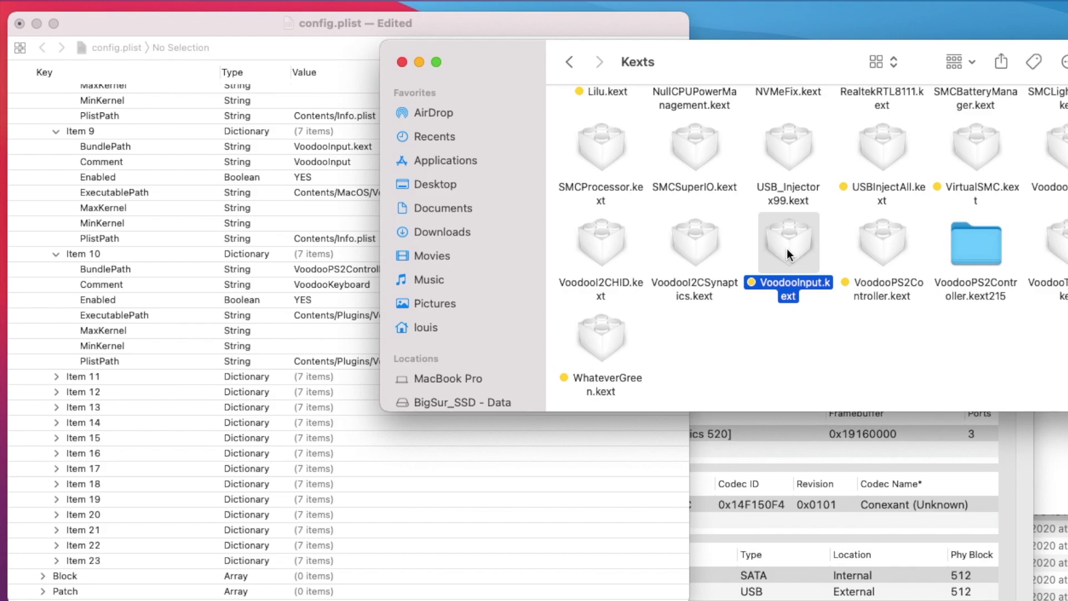
pyautogui.press('super+i')
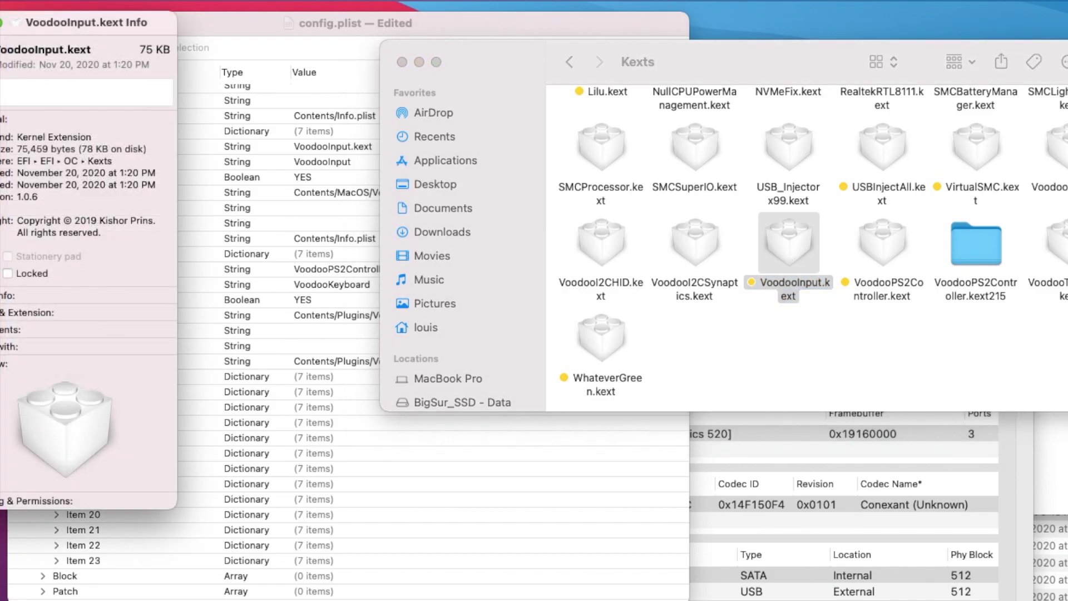
pyautogui.press('super+w')
# - Expand Item 11 (Voodootrackpad) and Item 12 (VoodooMouse) in config.plist
pyautogui.click(52, 446)
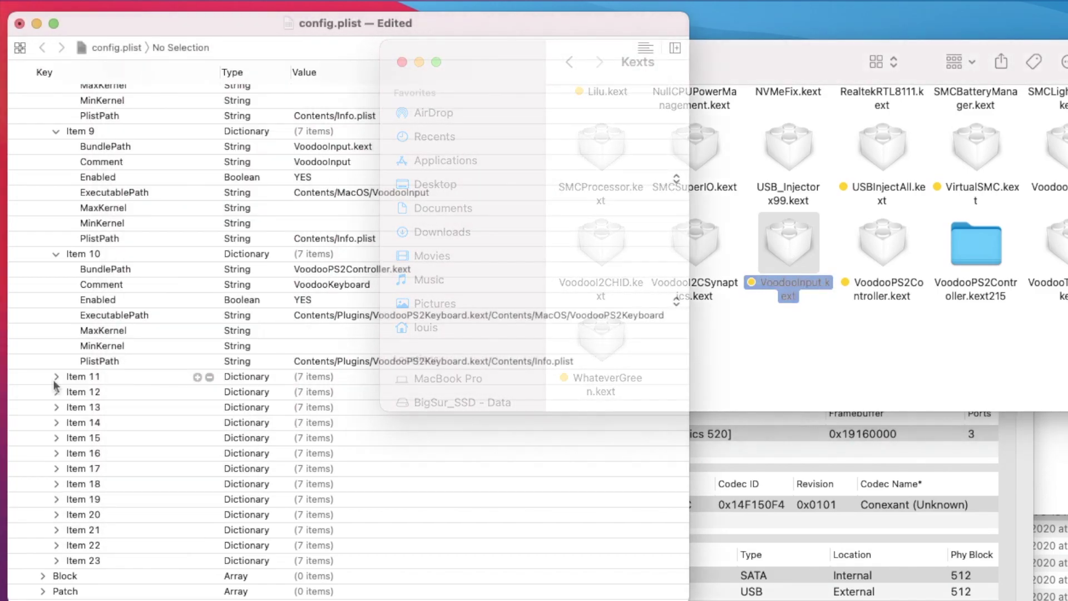
pyautogui.click(54, 378)
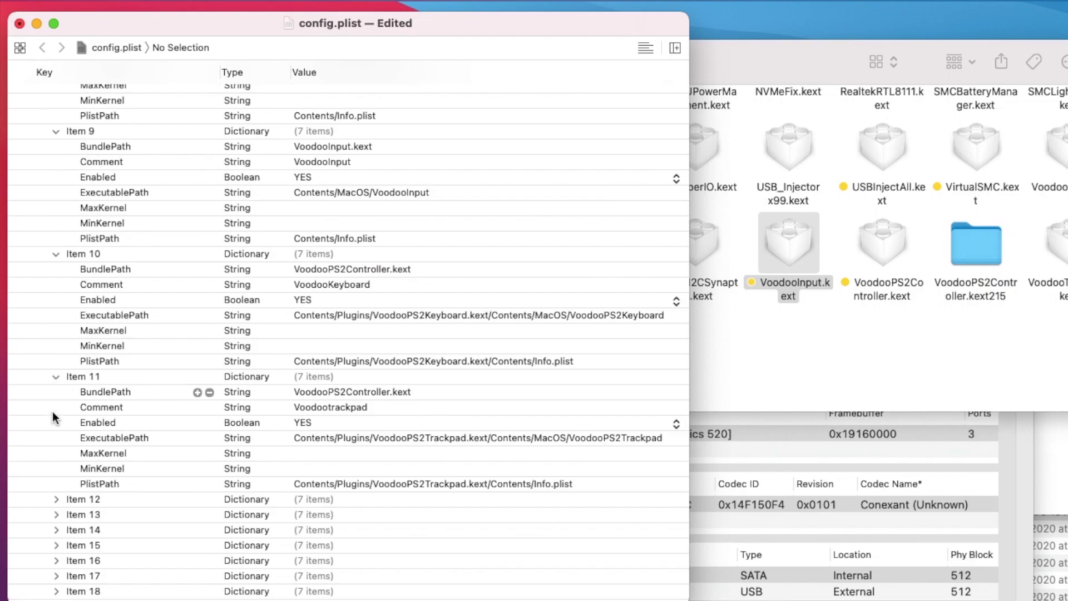
pyautogui.click(55, 499)
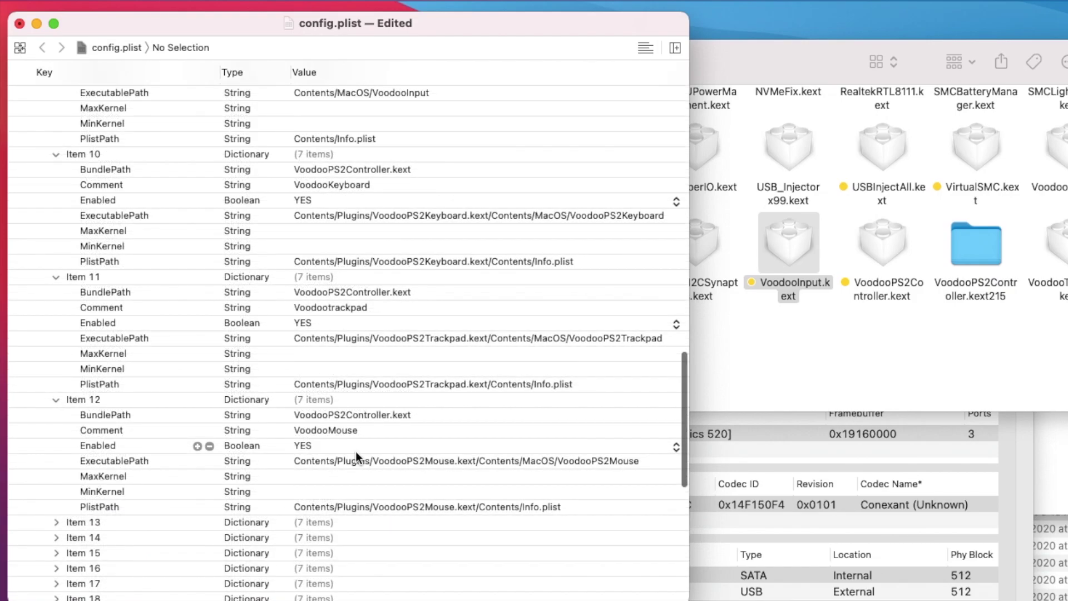
pyautogui.click(883, 251)
# - Browse VoodooPS2Controller.kext's package to Contents/PlugIns and check Item 12's BundlePath and ExecutablePath
pyautogui.rightClick(889, 248)
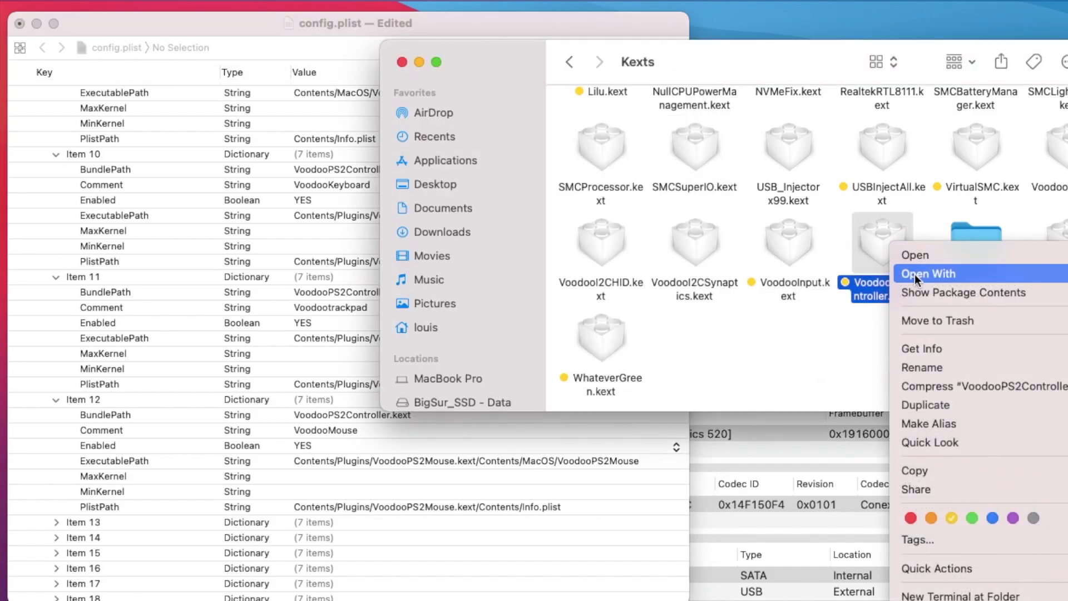
pyautogui.click(920, 298)
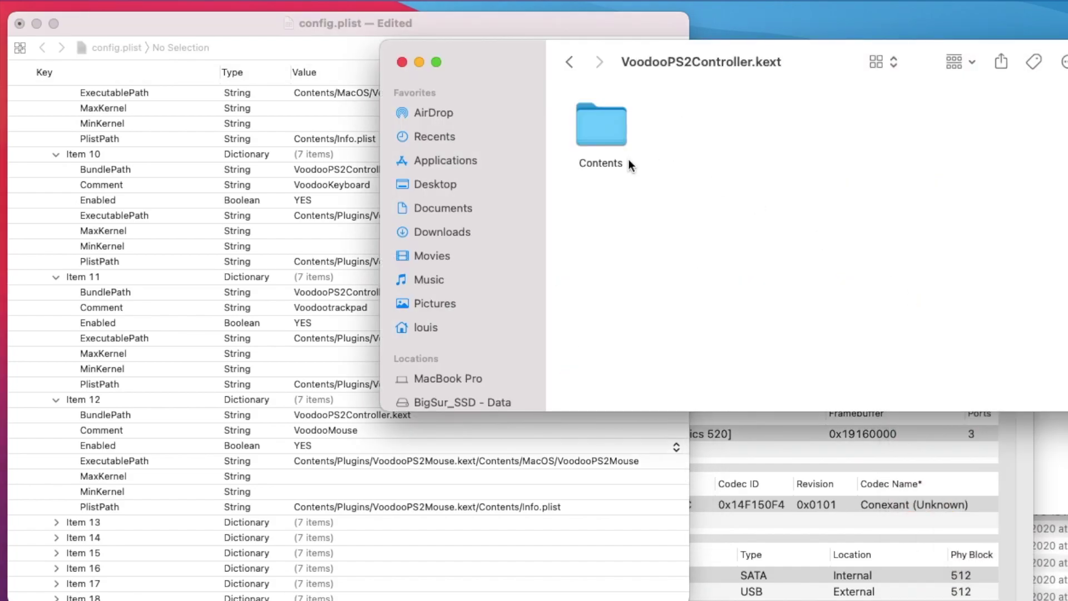
pyautogui.doubleClick(605, 132)
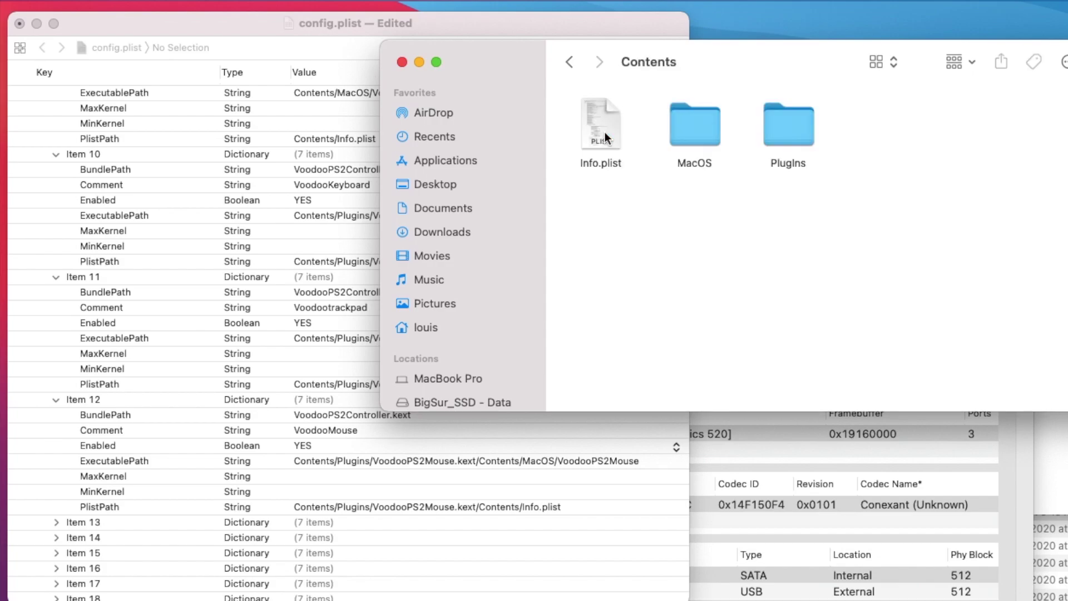
pyautogui.doubleClick(790, 128)
pyautogui.scroll(-5, 369, 202)
pyautogui.click(369, 201)
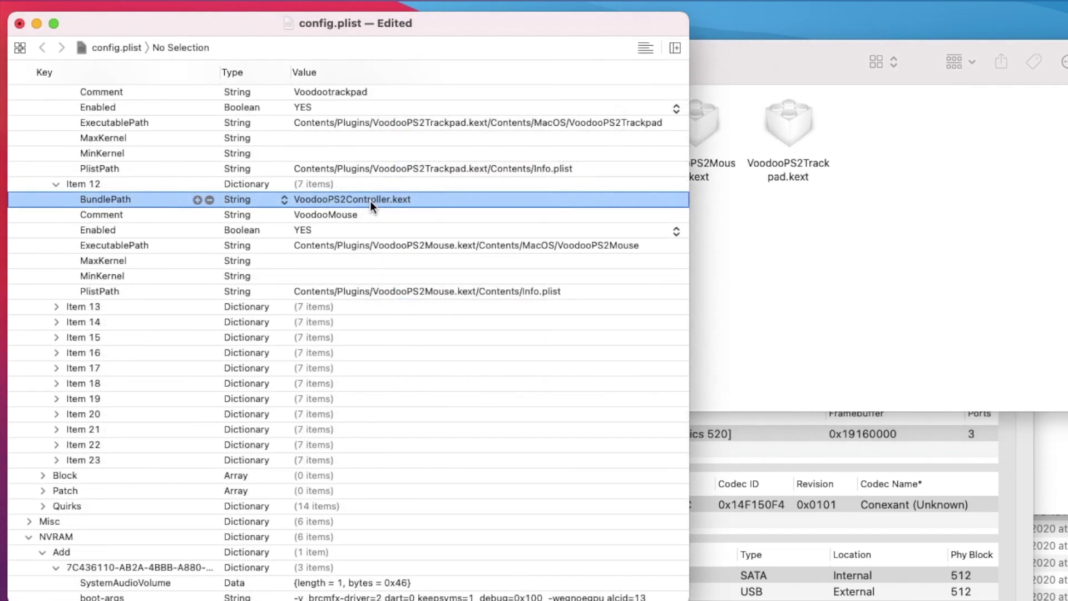
pyautogui.click(356, 252)
pyautogui.click(855, 290)
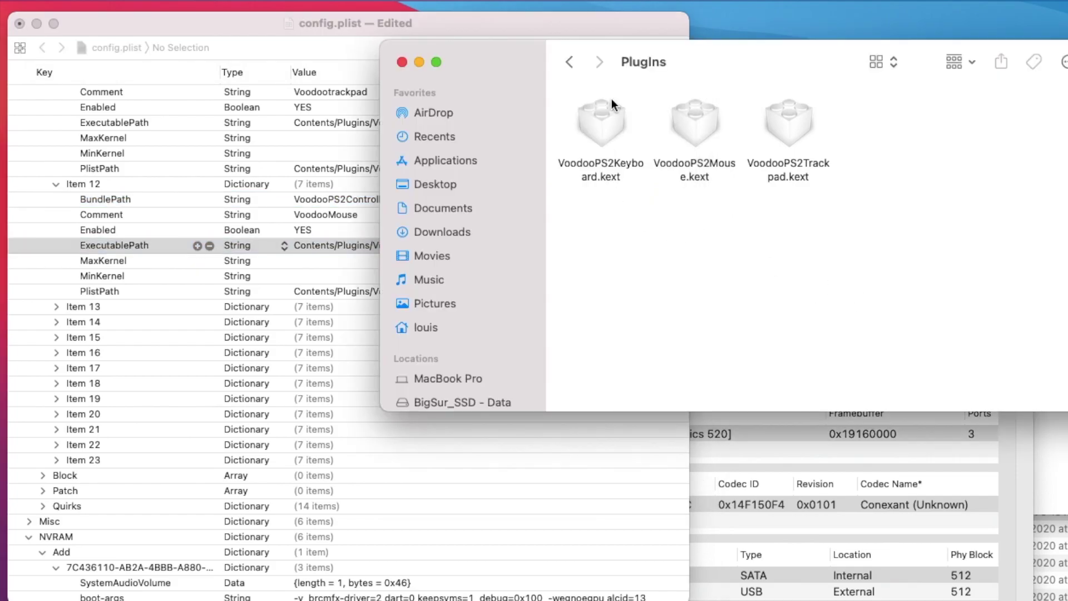
pyautogui.click(407, 20)
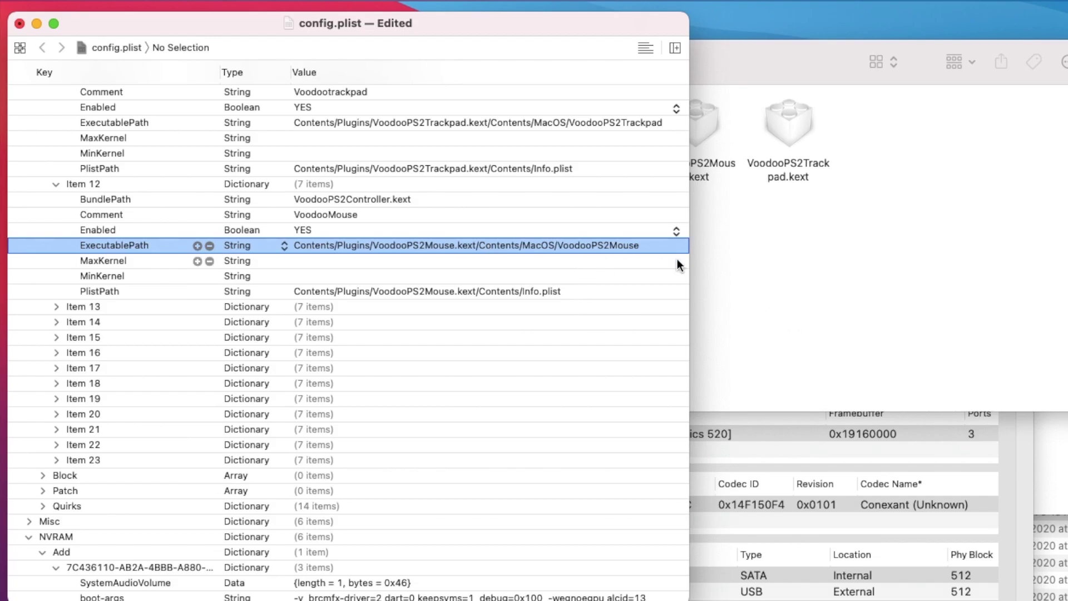
# - Open VoodooPS2Mouse.kext's Contents/MacOS and compare it with Item 12's ExecutablePath
pyautogui.click(775, 275)
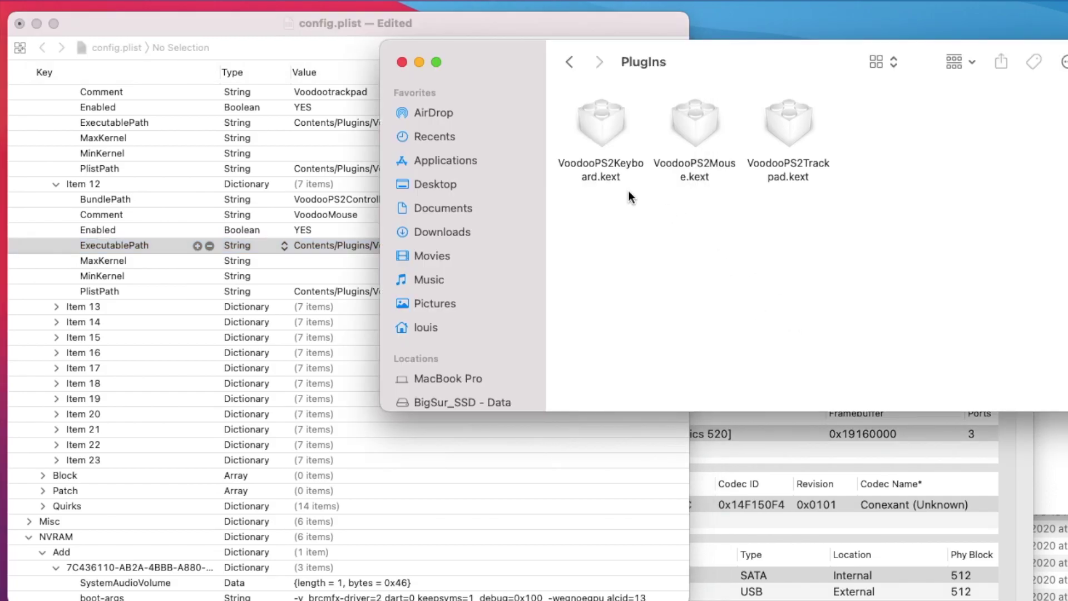
pyautogui.click(686, 127)
pyautogui.rightClick(687, 127)
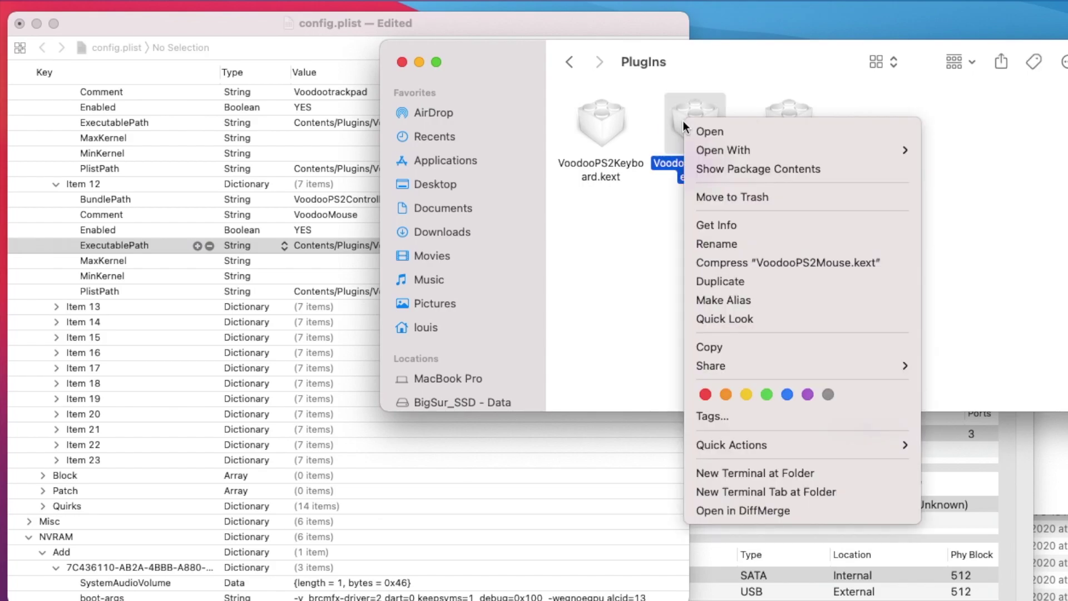
pyautogui.click(727, 168)
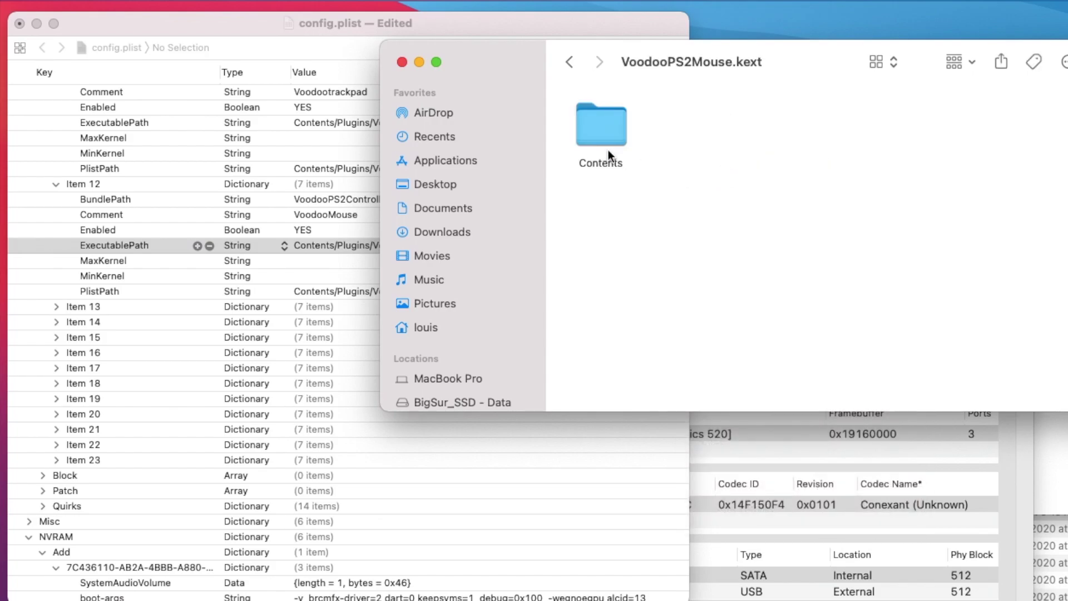
pyautogui.doubleClick(598, 133)
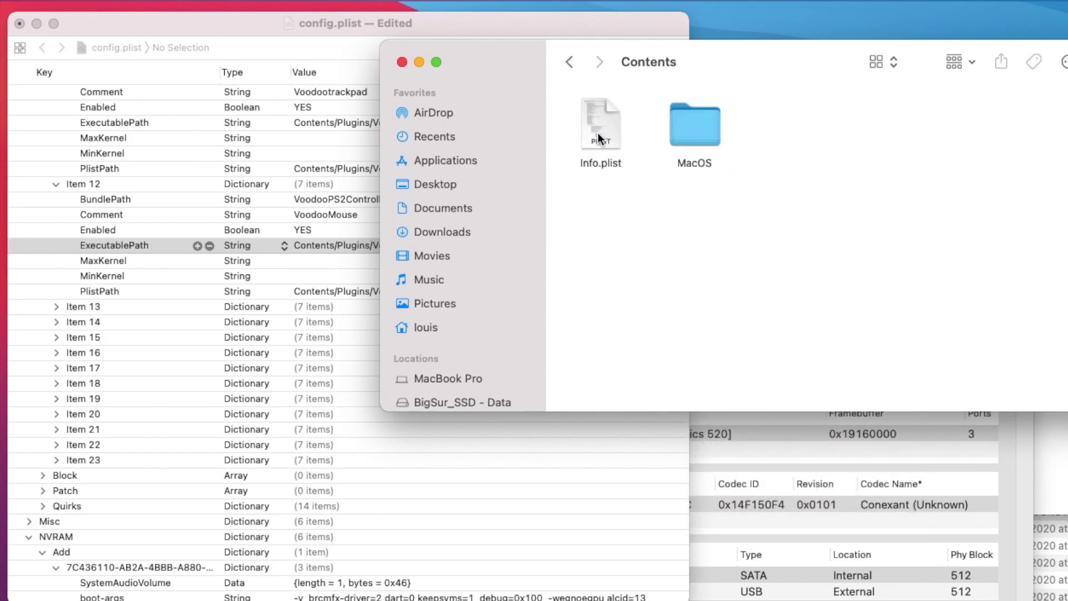
pyautogui.doubleClick(686, 139)
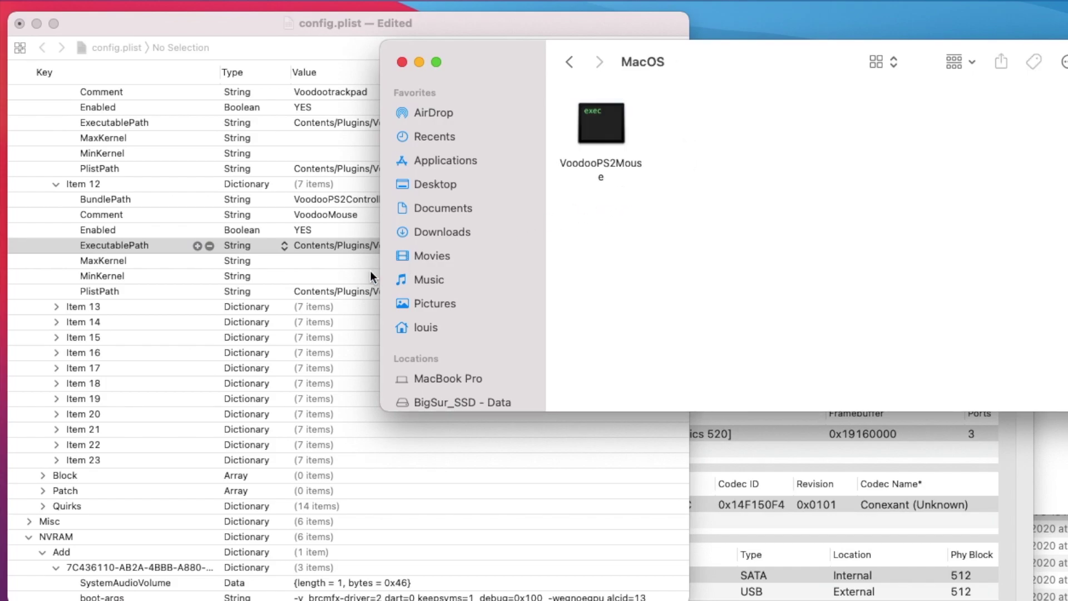
pyautogui.click(331, 246)
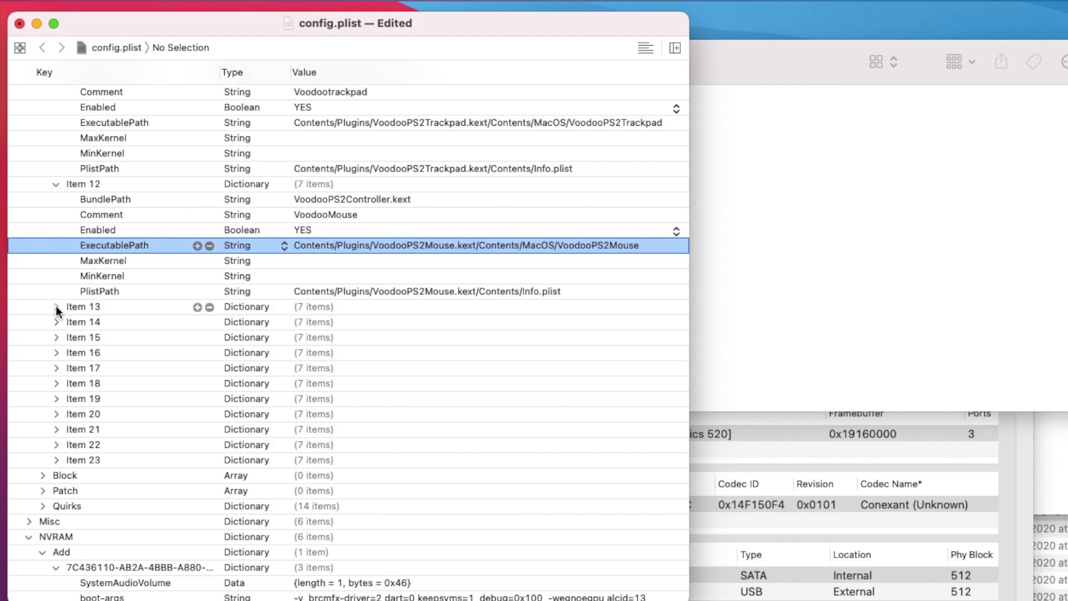
# - Select Item 9 and expand Kernel Add Items 14 and 15
pyautogui.scroll(5, 56, 306)
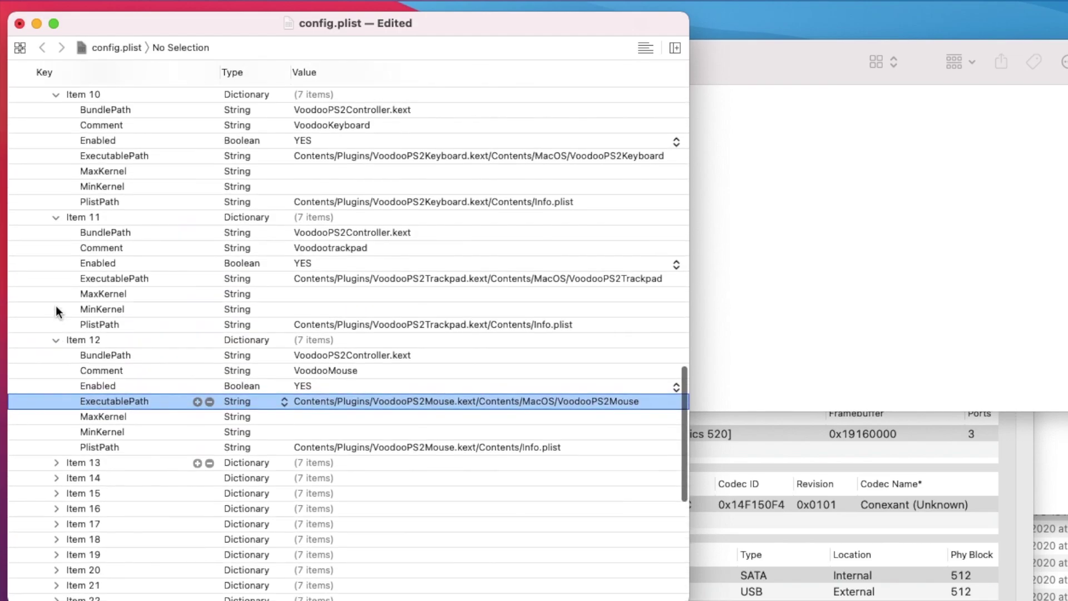
pyautogui.scroll(5, 316, 134)
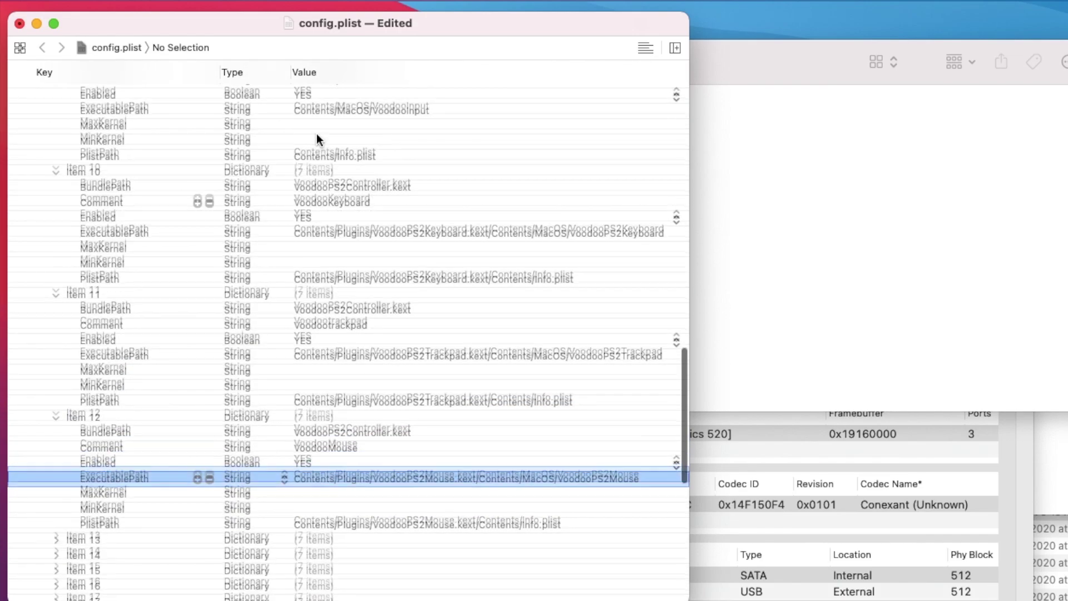
pyautogui.click(317, 137)
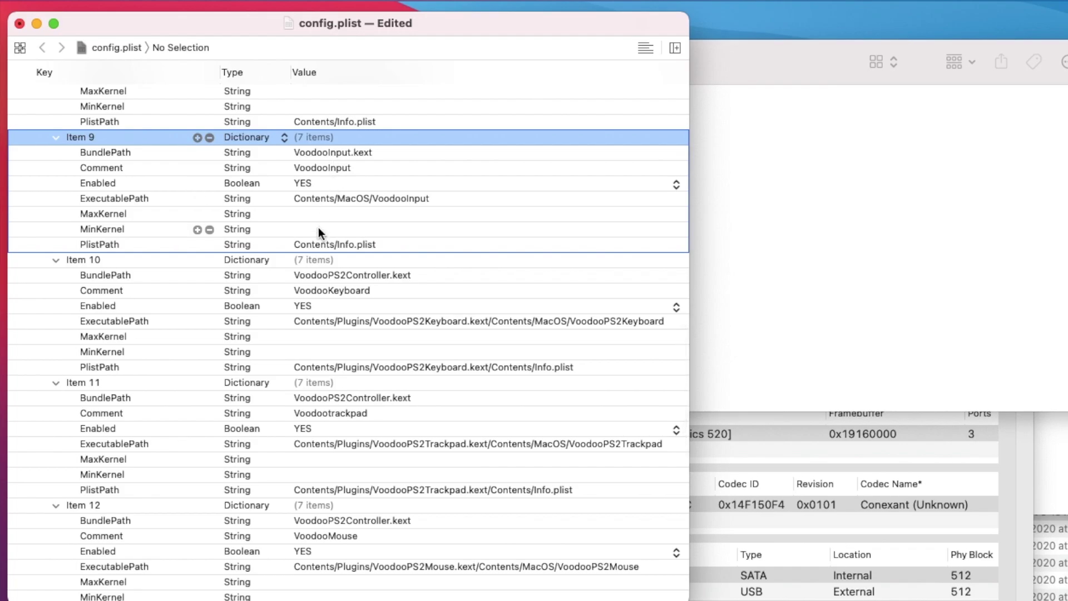
pyautogui.scroll(-8, 324, 339)
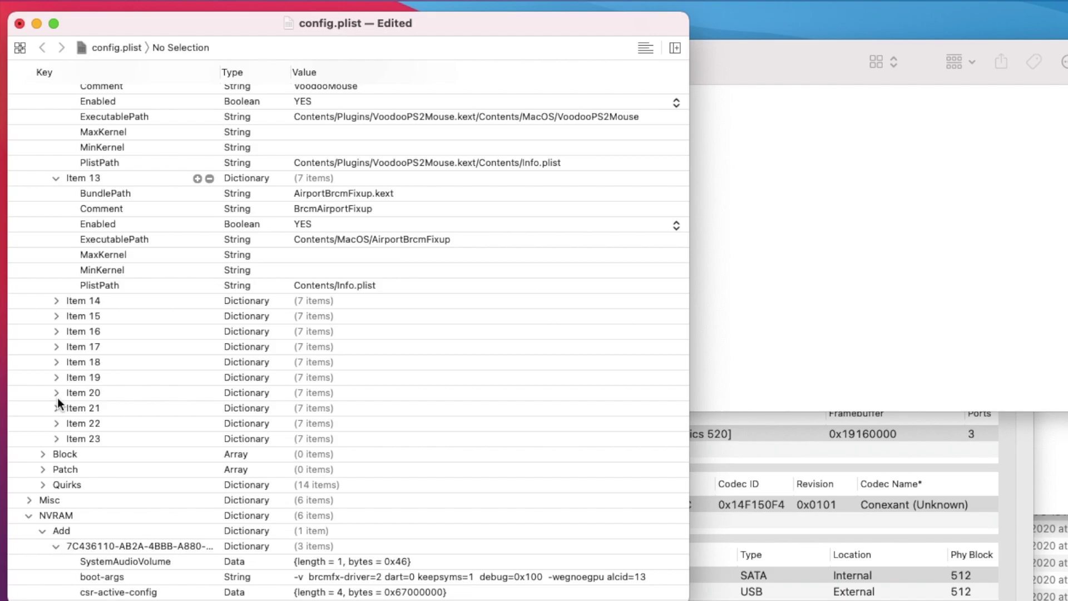
pyautogui.click(55, 300)
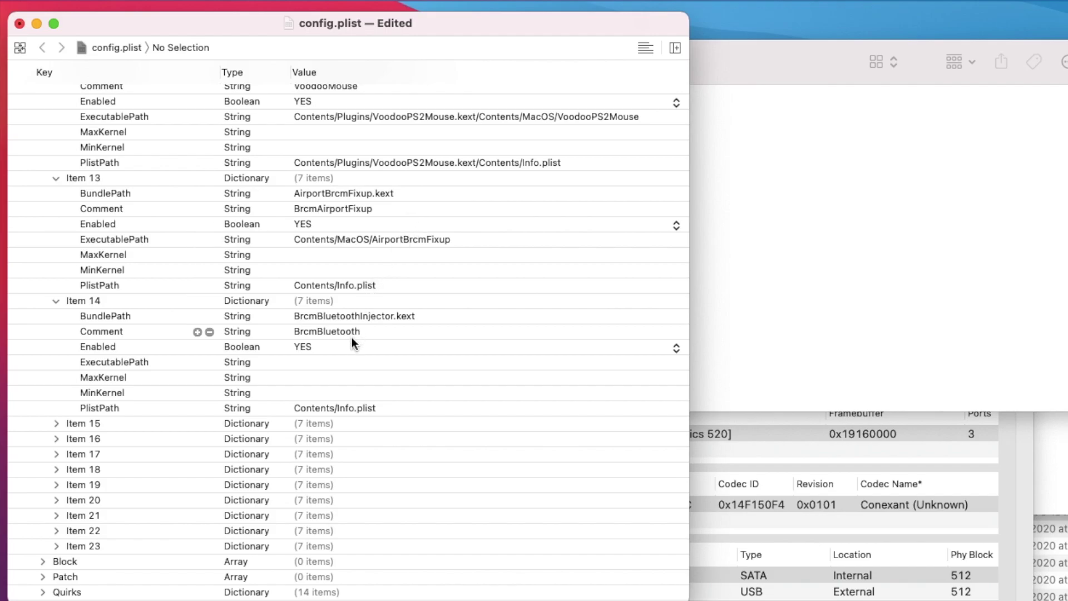
pyautogui.scroll(-10, 351, 337)
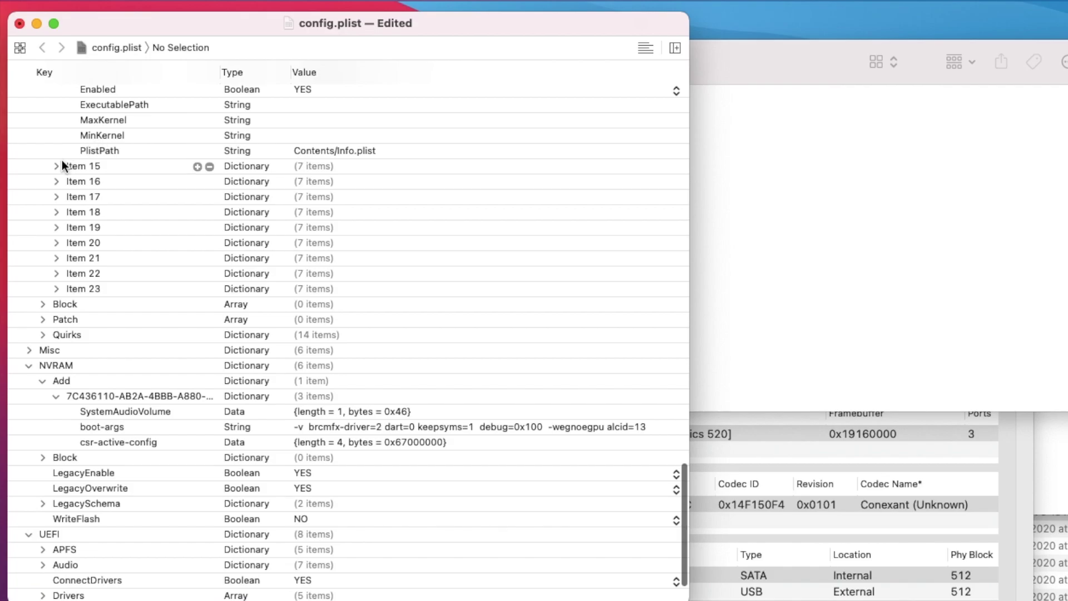
pyautogui.click(55, 165)
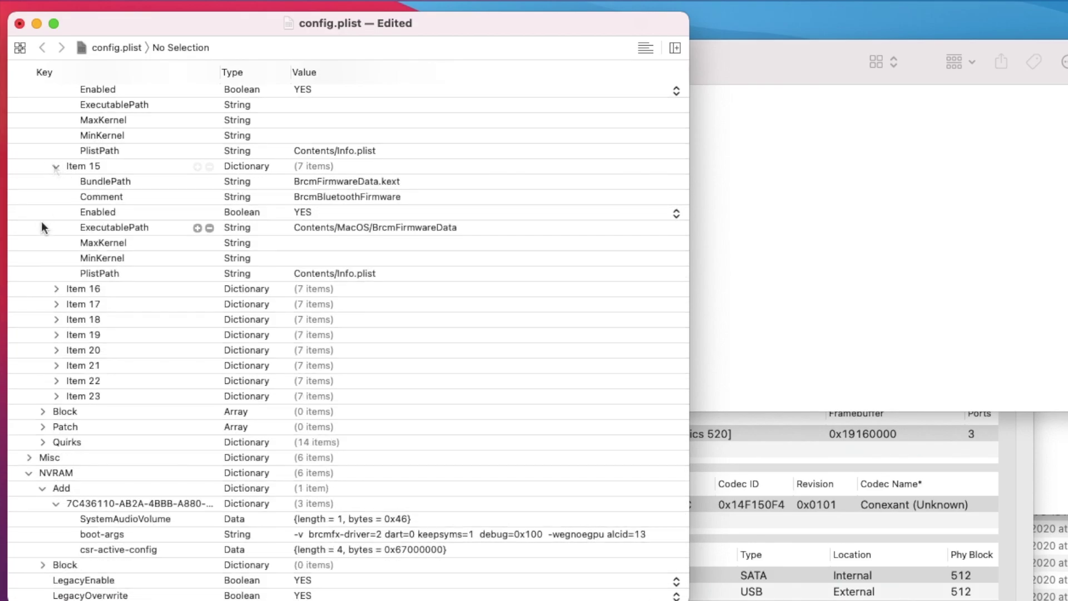
# - Expand Item 17 (SMCBatteryManager.kext, disabled) and Item 18 (ACPIBatteryManager.kext, enabled)
pyautogui.scroll(3, 41, 228)
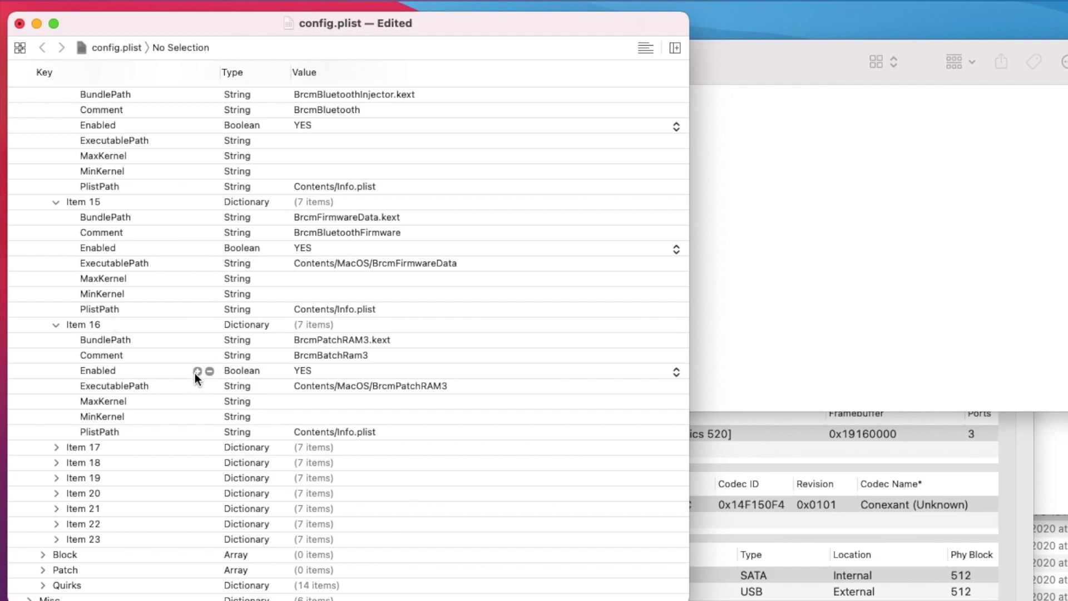
pyautogui.click(56, 447)
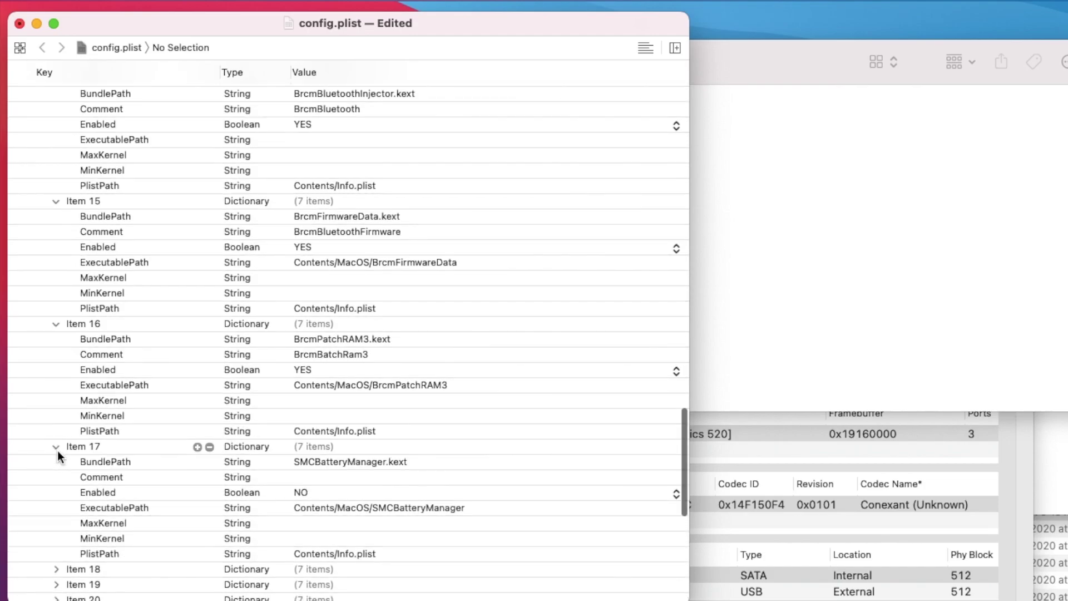
pyautogui.scroll(-10, 58, 450)
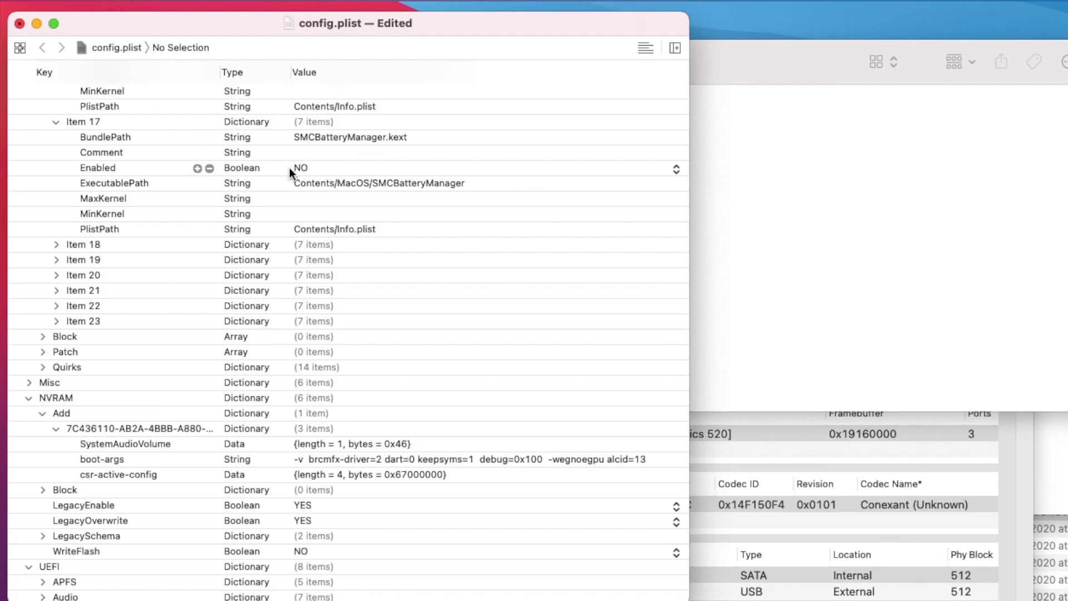
pyautogui.click(56, 244)
pyautogui.scroll(-4, 58, 243)
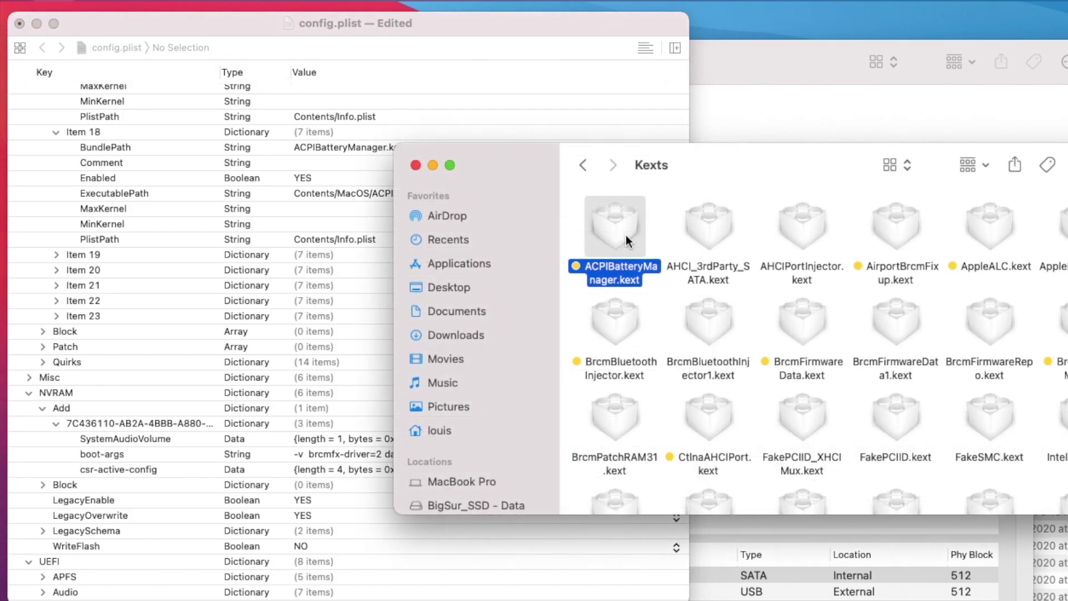
# - Check the file info of ACPIBatteryManager.kext and SMCProcessor.kext in the Kexts folder
pyautogui.press('super+i')
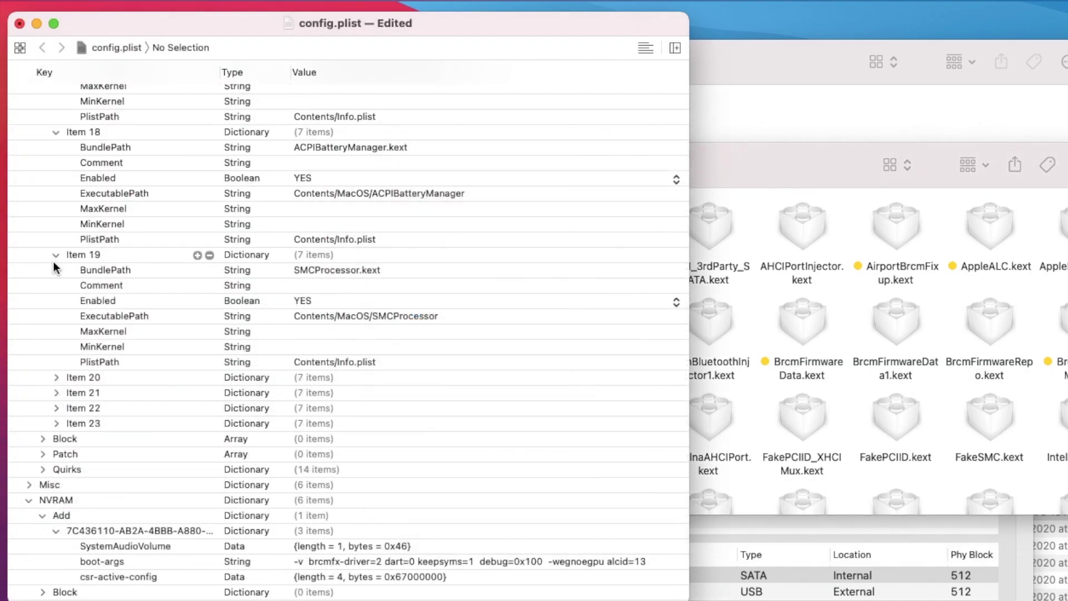
pyautogui.scroll(-3, 41, 345)
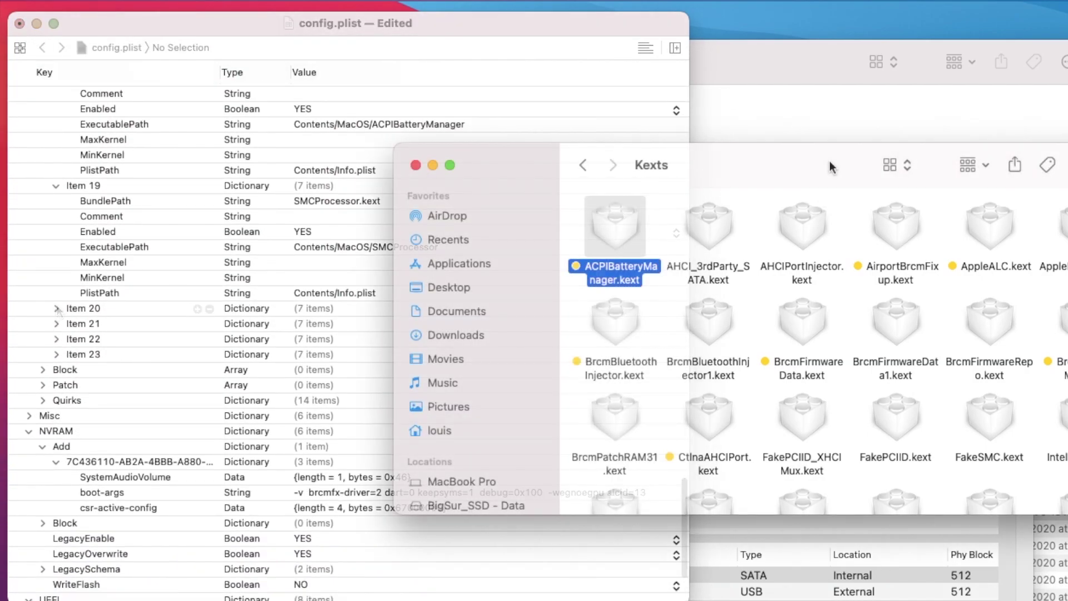
pyautogui.scroll(-5, 845, 382)
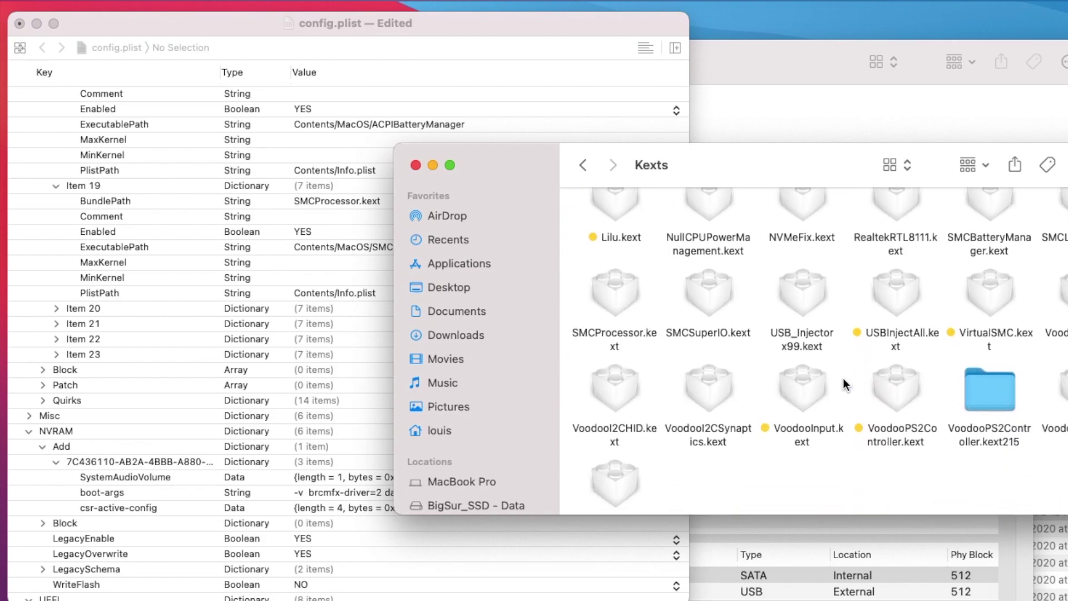
pyautogui.click(612, 284)
pyautogui.press('super+i')
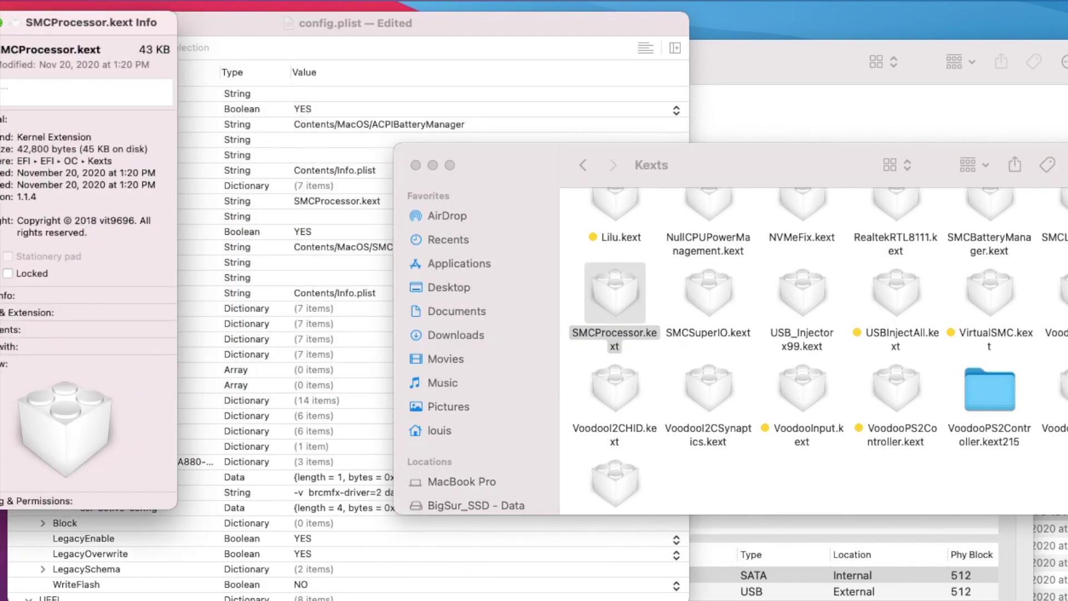
pyautogui.press('super+w')
# - Expand and re-collapse Item 20, expand Item 21, and check NVMeFix.kext's file info
pyautogui.click(55, 308)
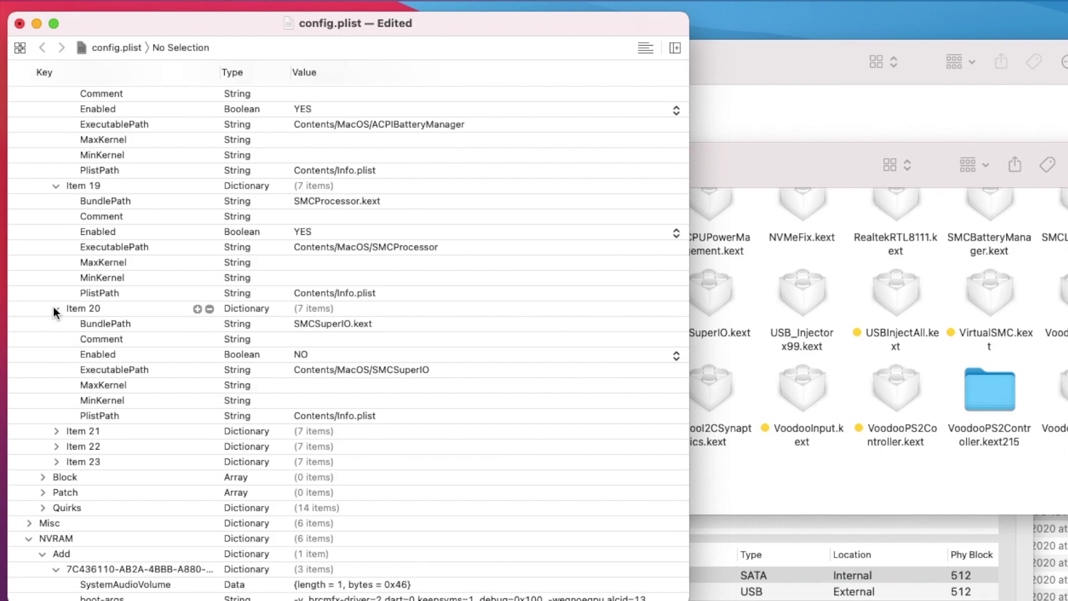
pyautogui.click(56, 309)
pyautogui.click(56, 324)
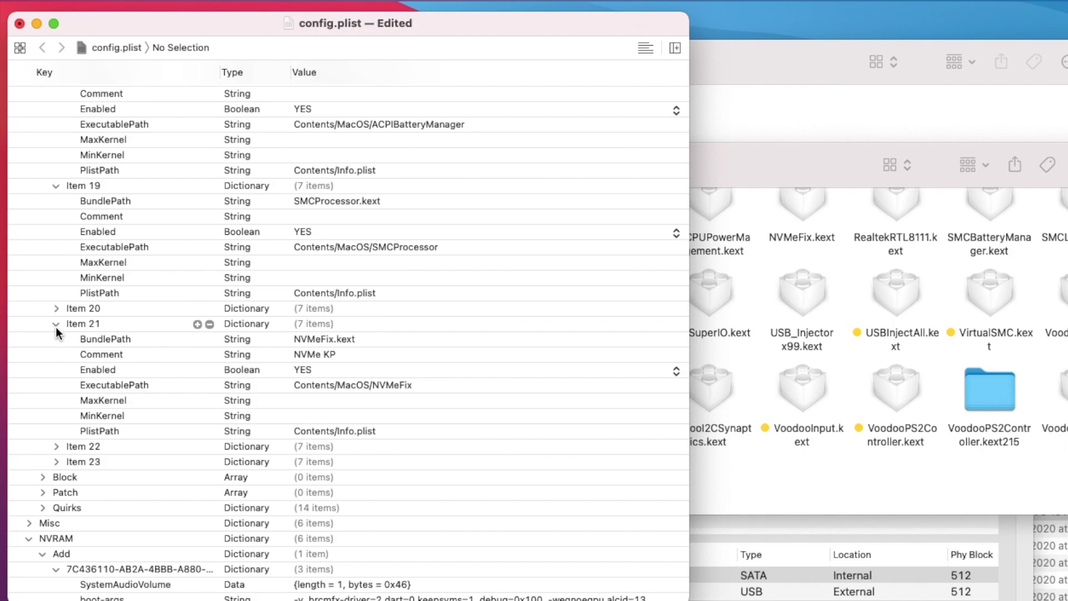
pyautogui.click(817, 242)
pyautogui.press('super+i')
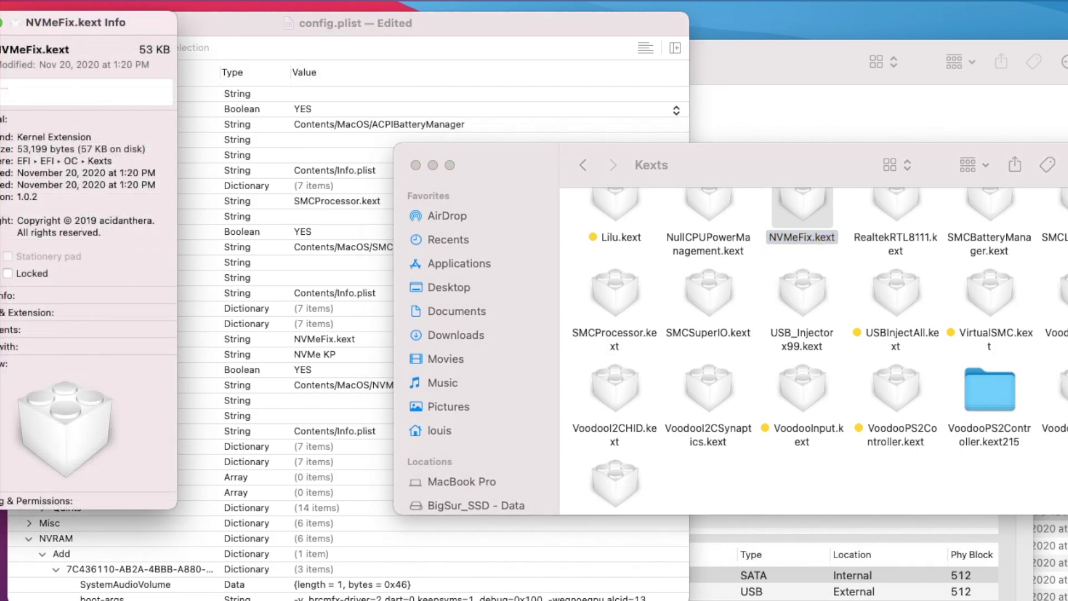
pyautogui.press('super+w')
# - Expand Item 23 (CtlnaAHCIPort.kext) and review its MinKernel 20.0.0 entry against Finder
pyautogui.click(57, 405)
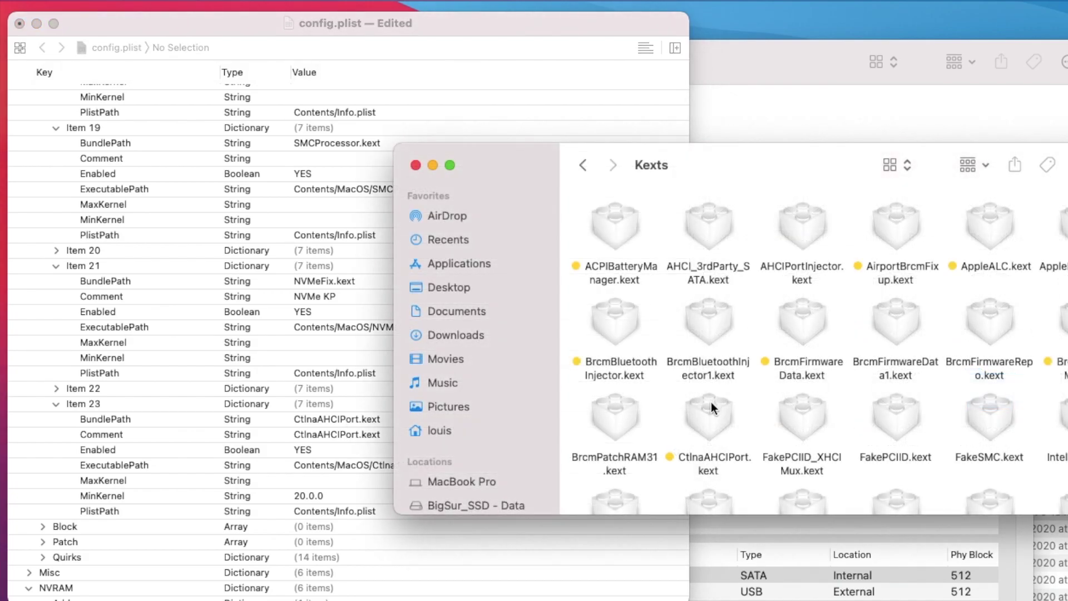
pyautogui.click(711, 403)
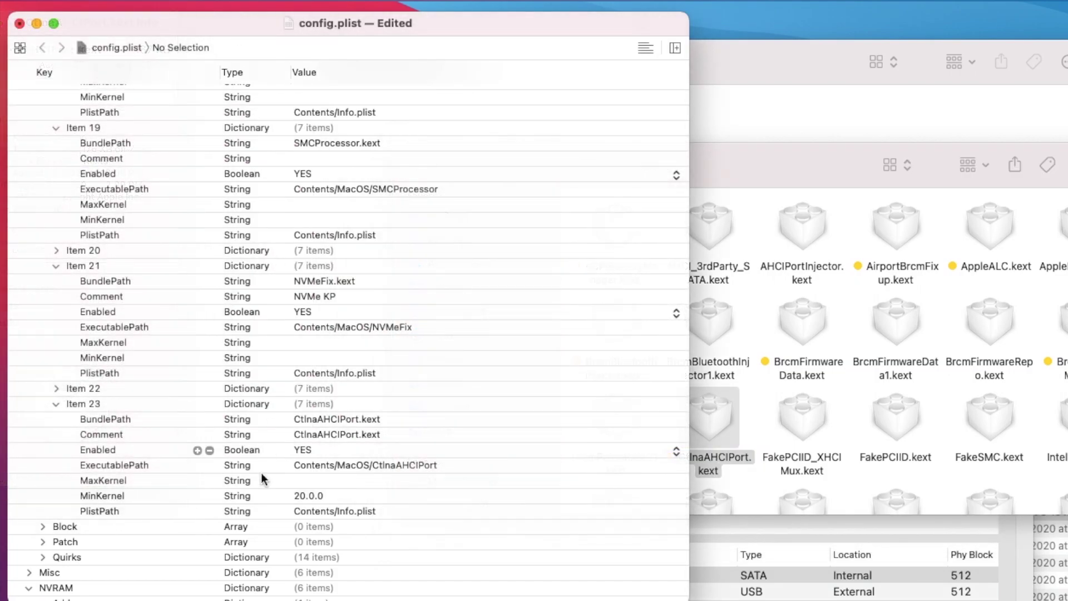
pyautogui.click(311, 496)
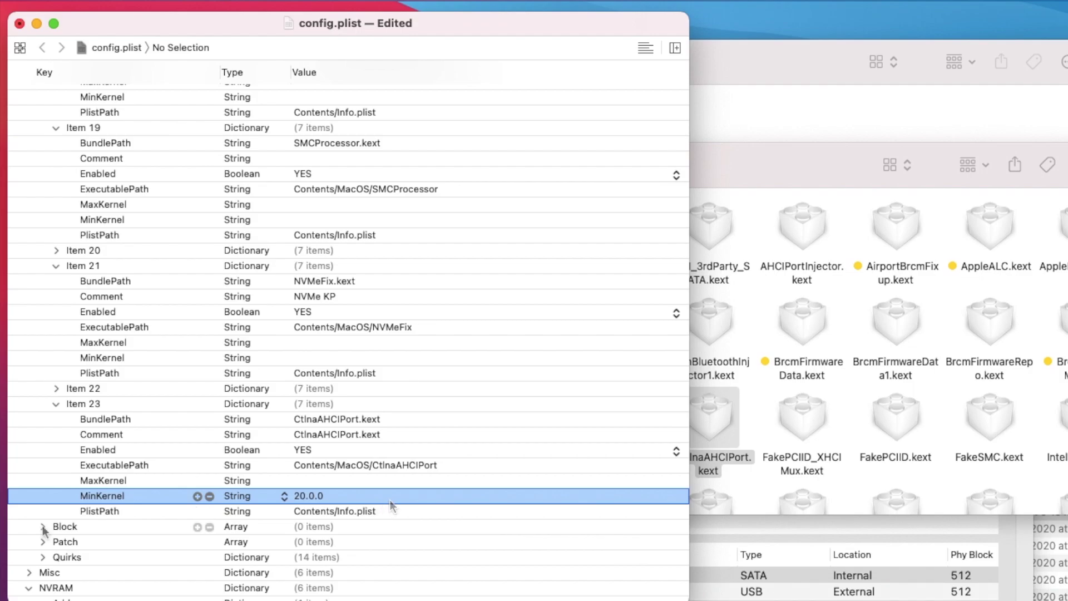
pyautogui.scroll(-3, 43, 530)
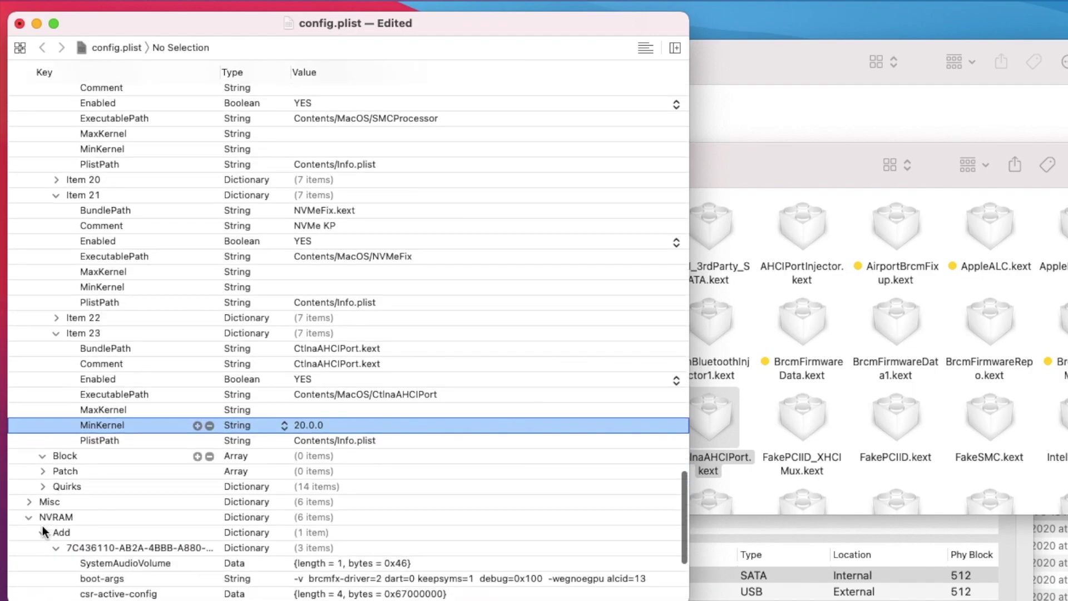
# - Expand Kernel Quirks and select XhciPortLimit (YES) among its 14 entries
pyautogui.click(42, 487)
pyautogui.scroll(-8, 42, 487)
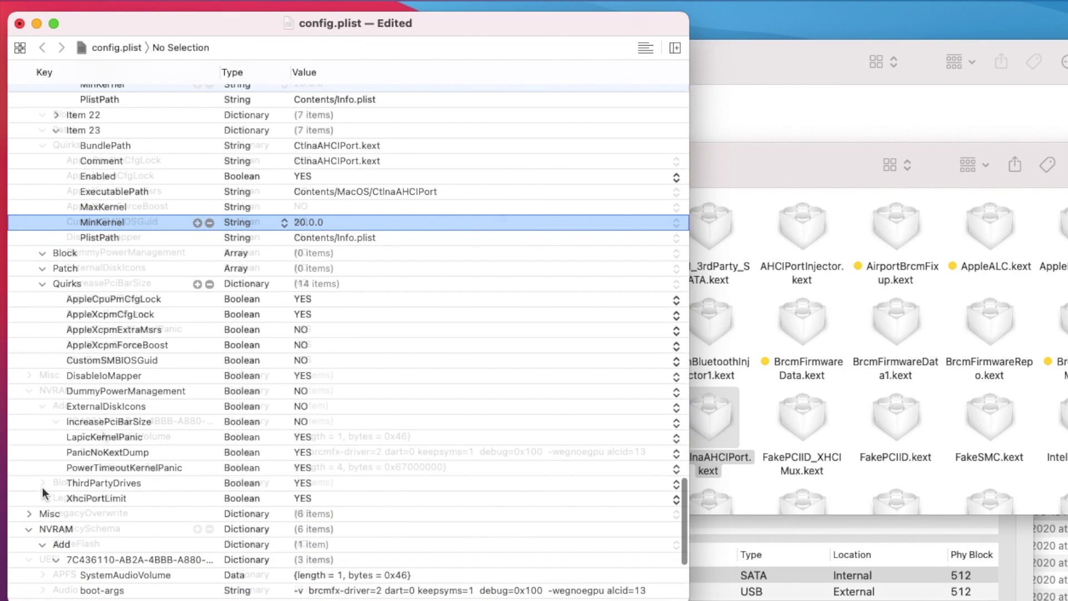
pyautogui.scroll(-5, 42, 493)
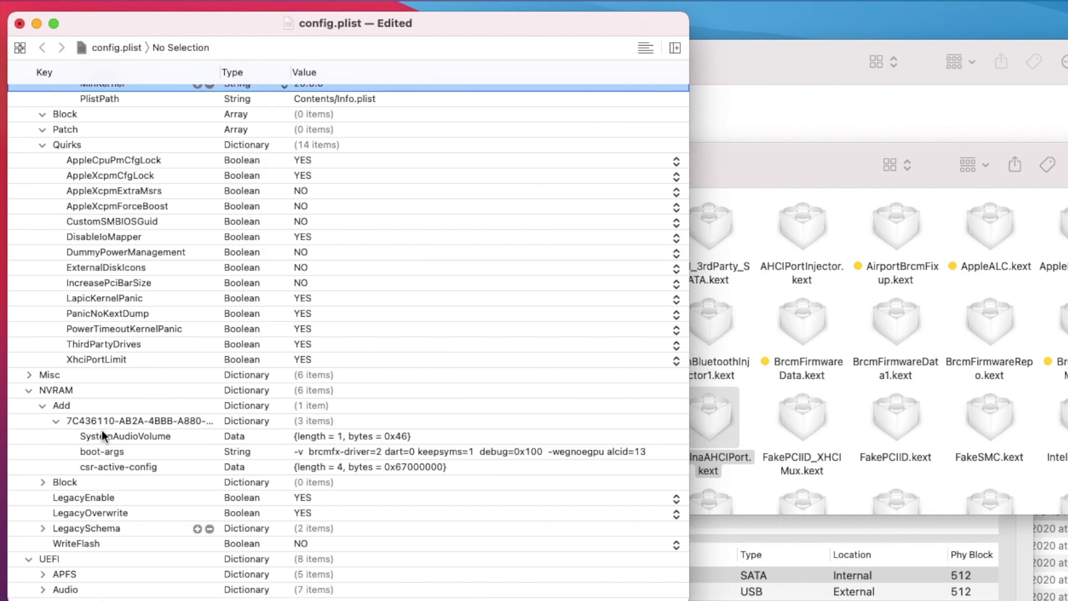
pyautogui.click(39, 359)
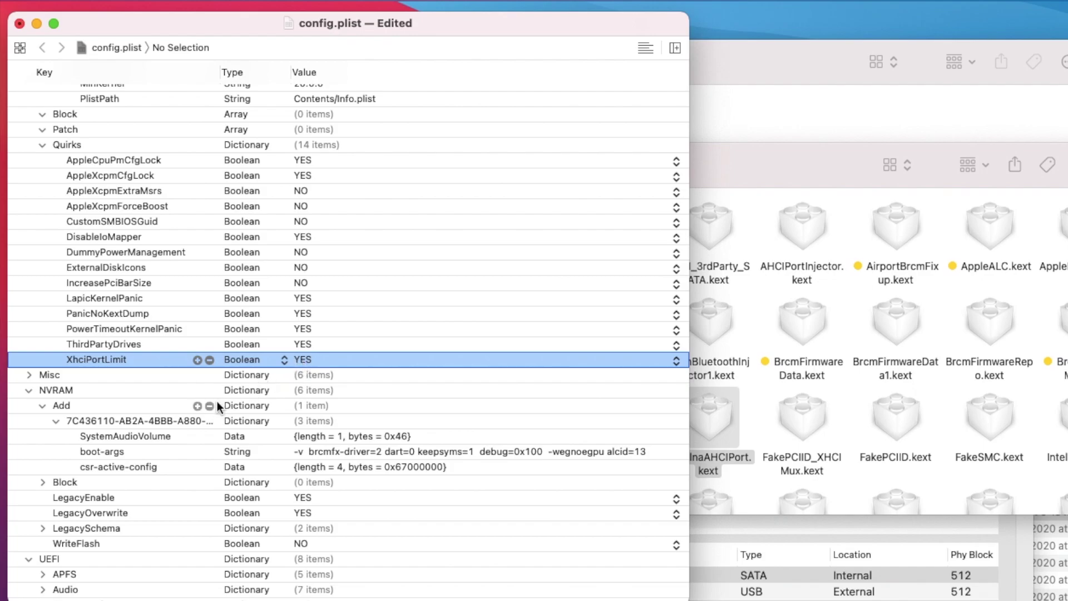
# - Expand Misc, BlessOverride and Boot, showing PickerMode External, Timeout 5 and ShowPicker YES
pyautogui.click(29, 376)
pyautogui.scroll(-5, 44, 196)
pyautogui.click(43, 198)
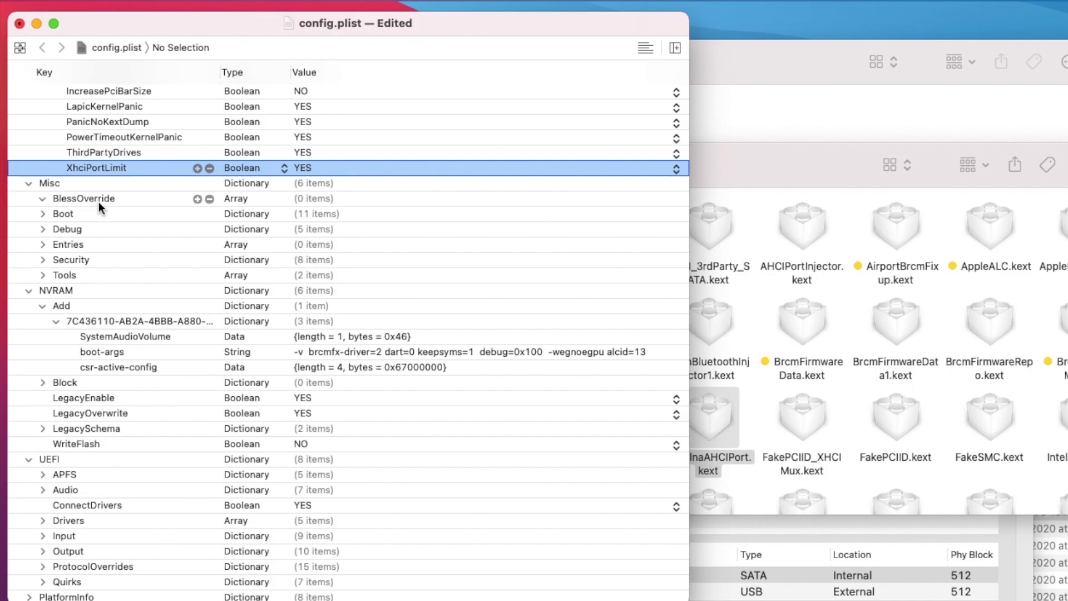
pyautogui.click(43, 214)
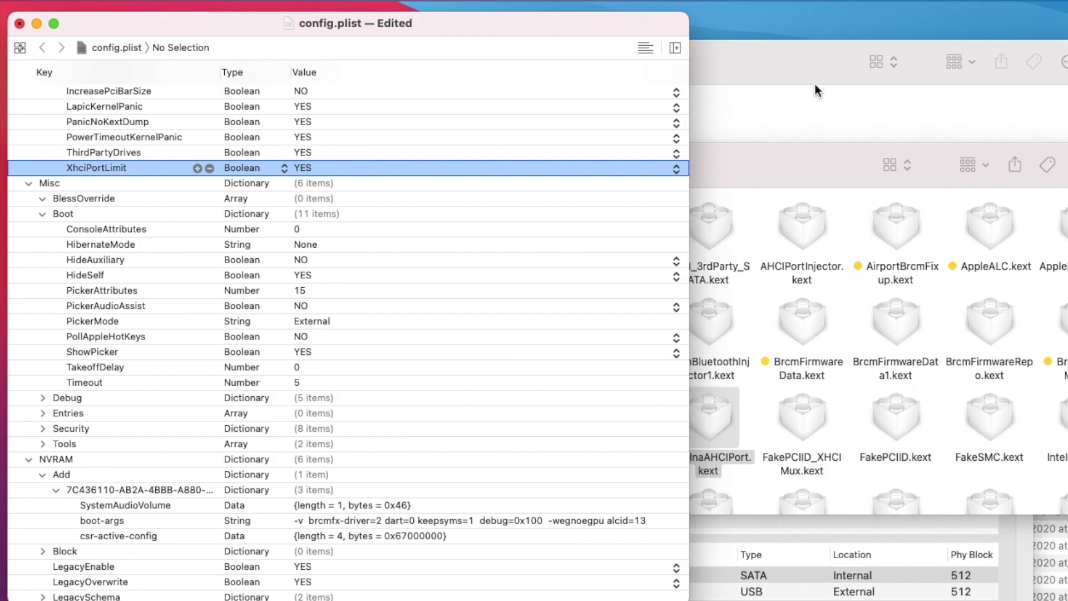
# - Go up to OC, open Resources, browse the Audio folder and view its info
pyautogui.click(797, 167)
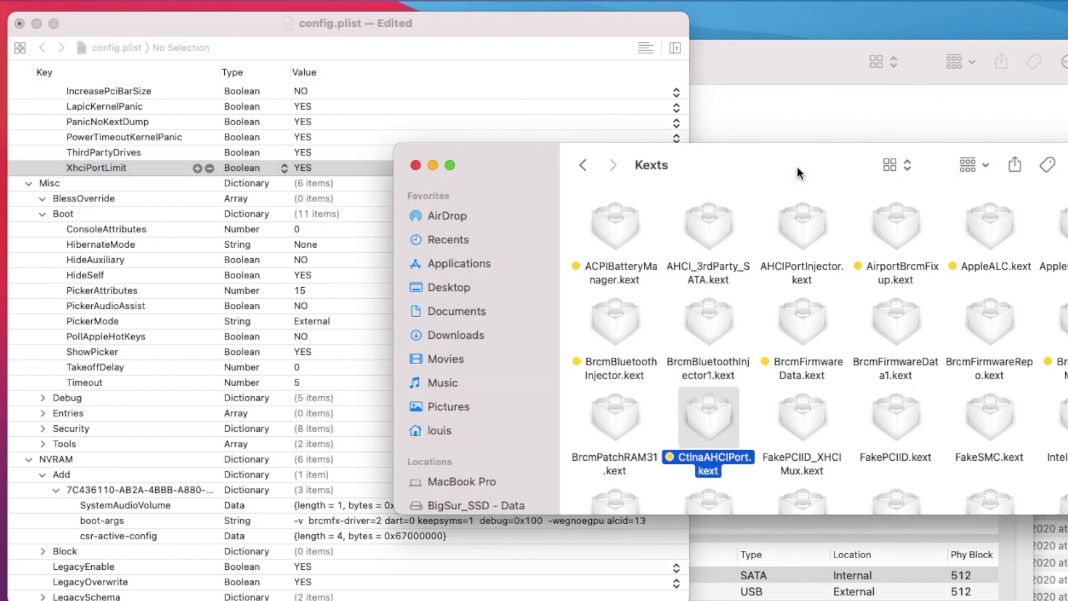
pyautogui.click(583, 165)
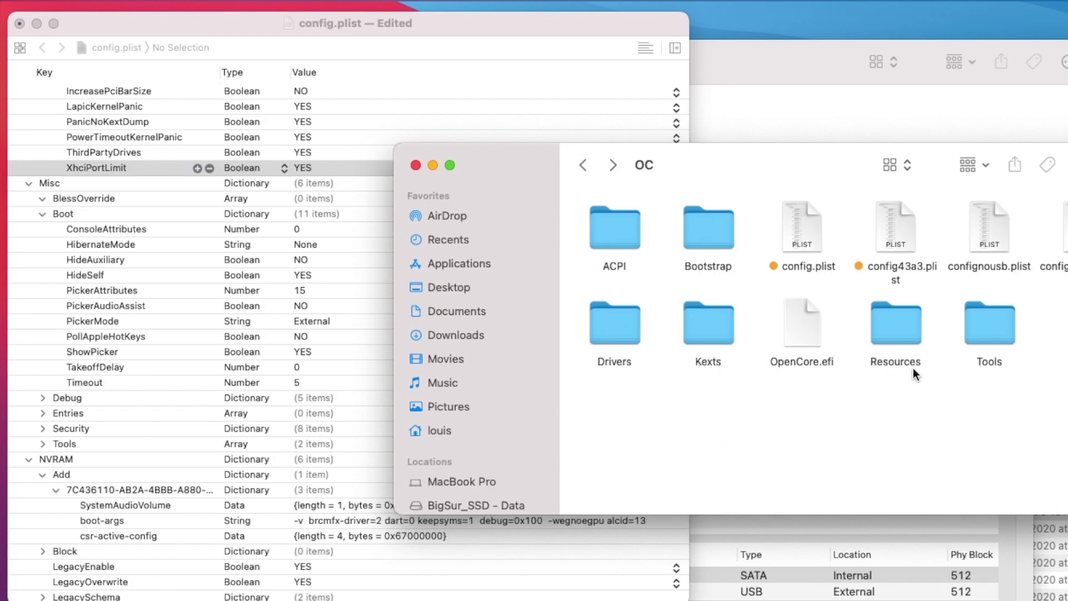
pyautogui.doubleClick(906, 305)
pyautogui.click(613, 209)
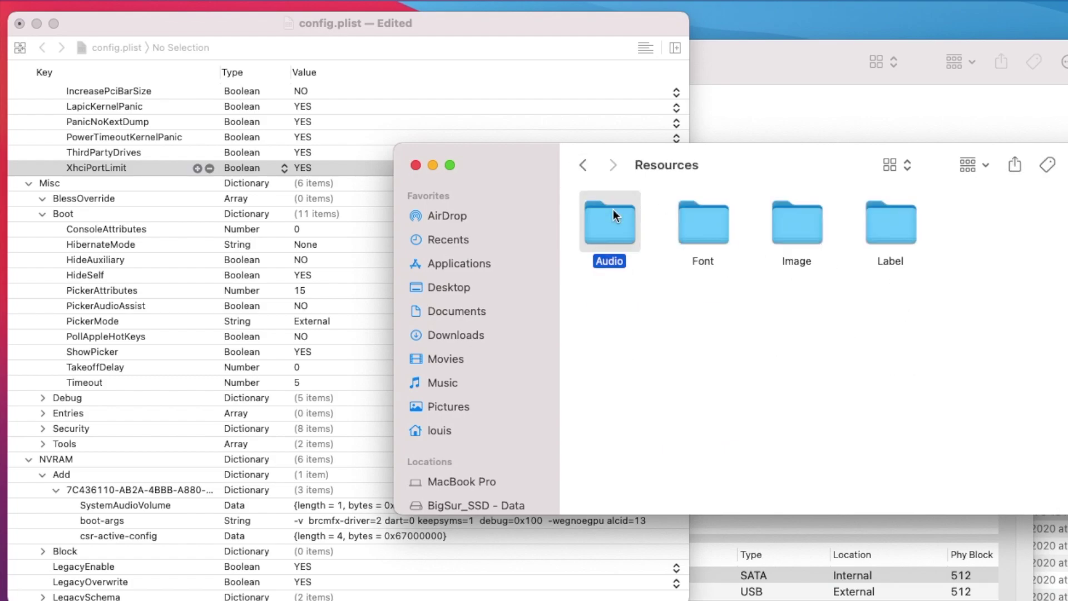
pyautogui.doubleClick(613, 210)
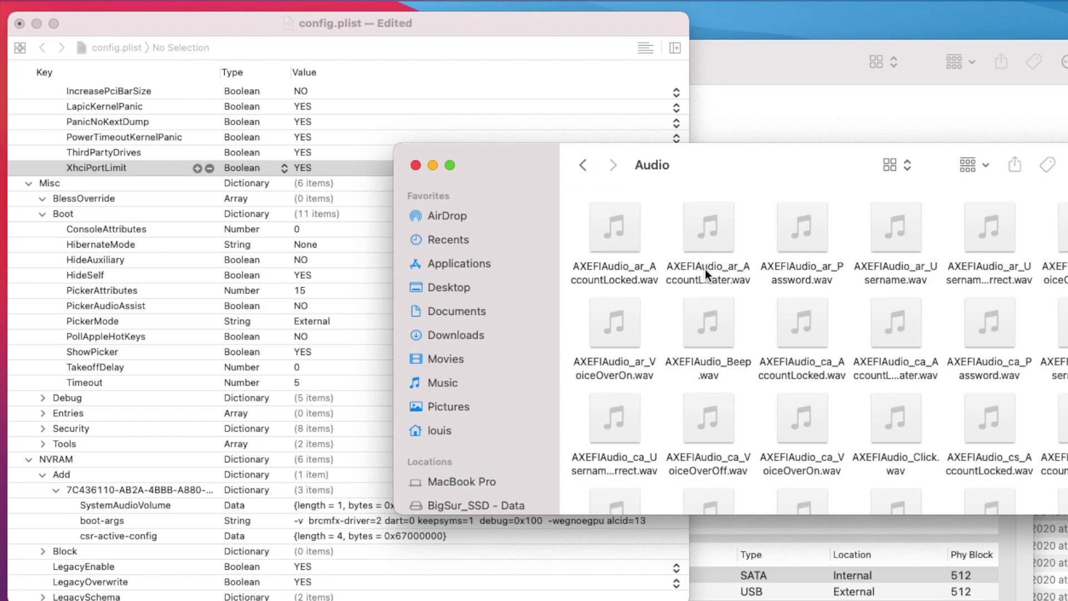
pyautogui.click(583, 167)
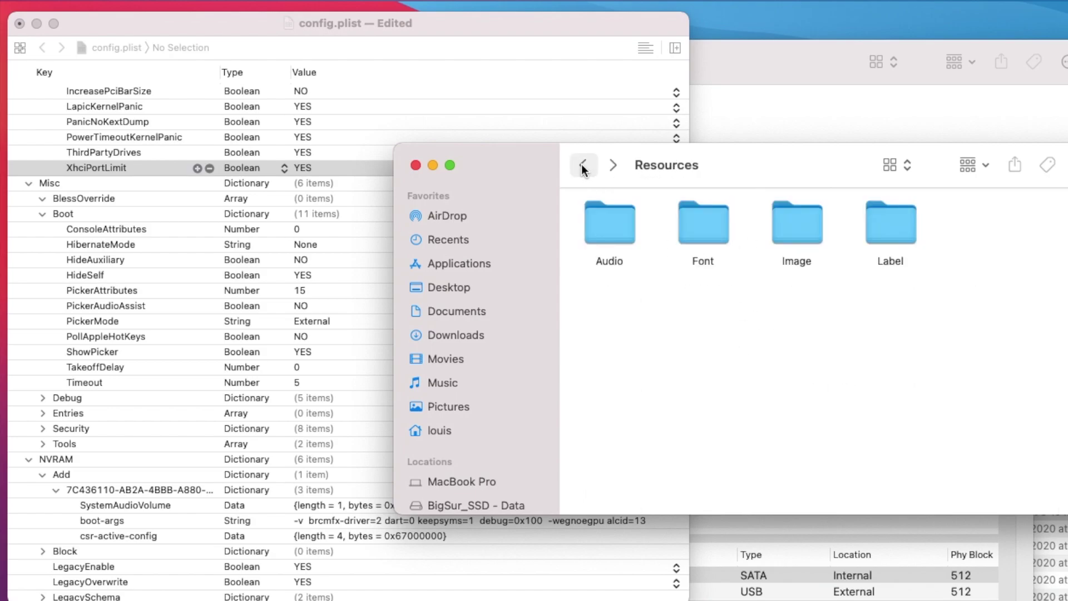
pyautogui.click(602, 231)
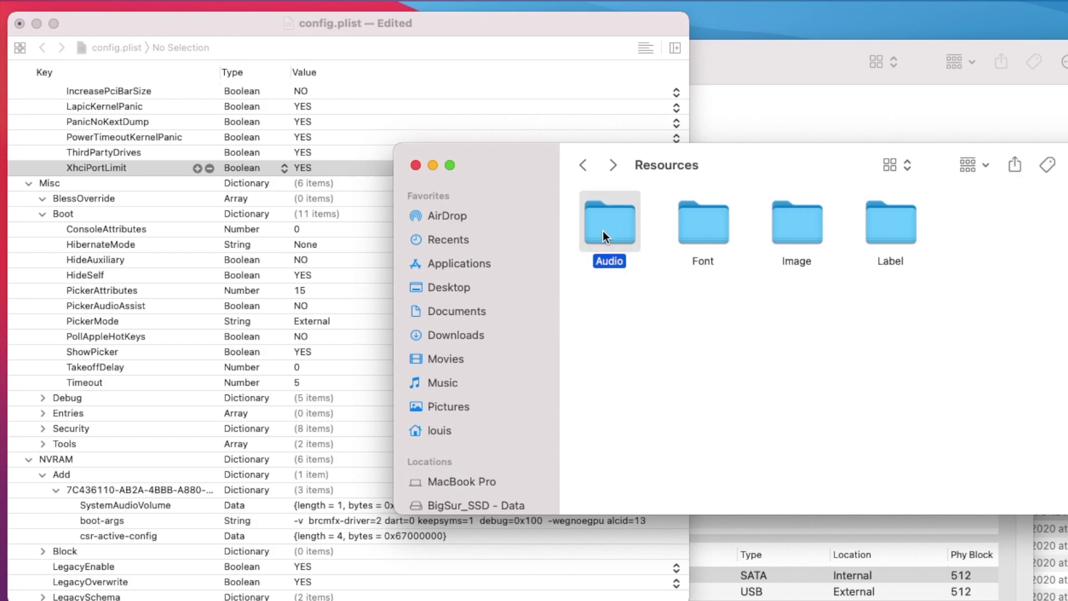
pyautogui.press('super+i')
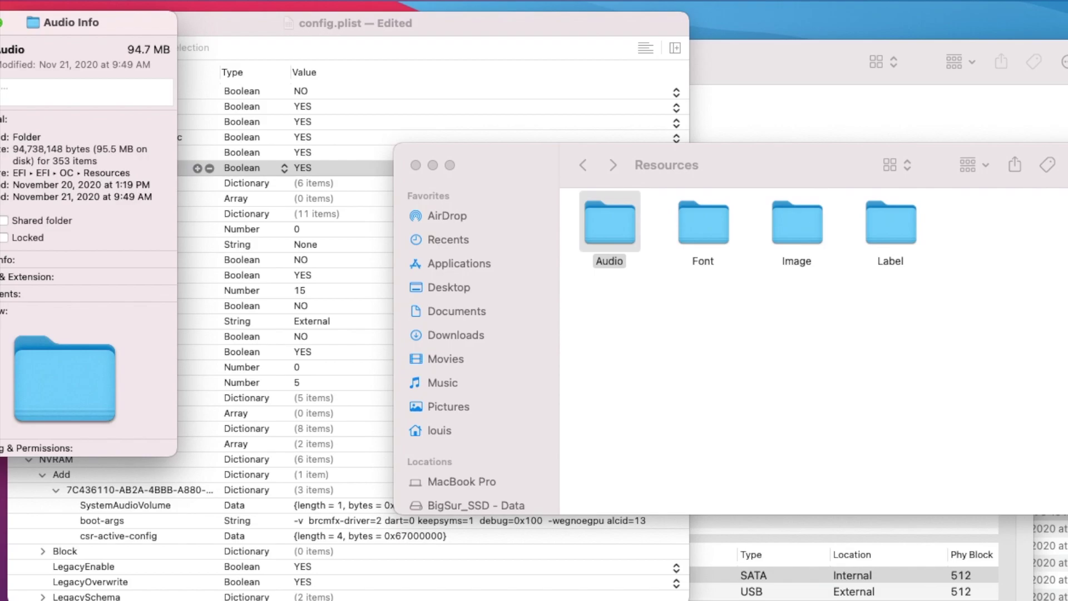
pyautogui.press('super+w')
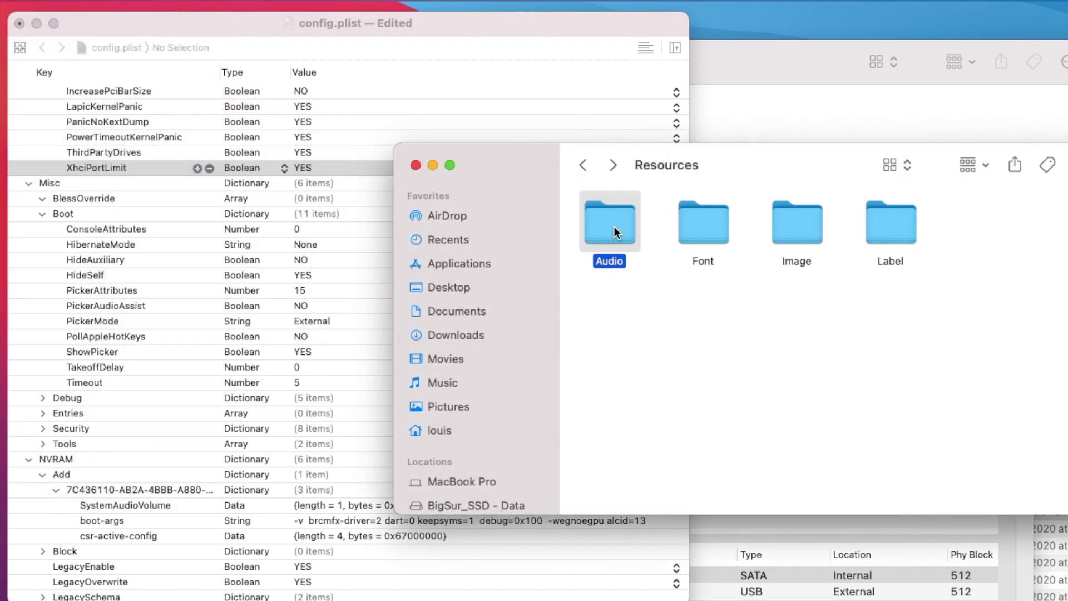
# - Browse the Font, Image and Label folders, then return to the OC folder
pyautogui.doubleClick(705, 229)
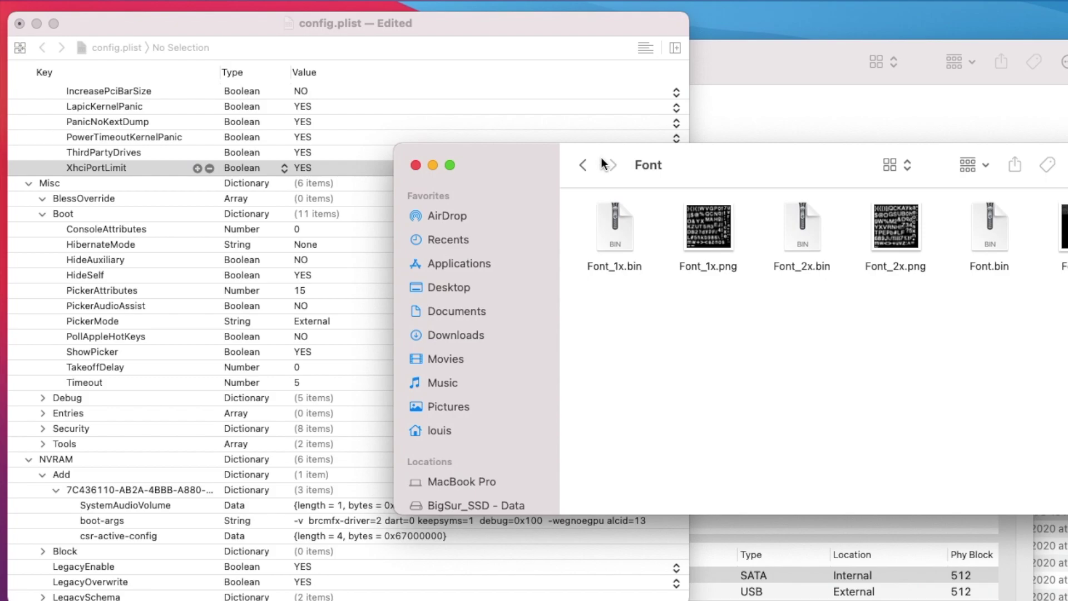
pyautogui.click(583, 163)
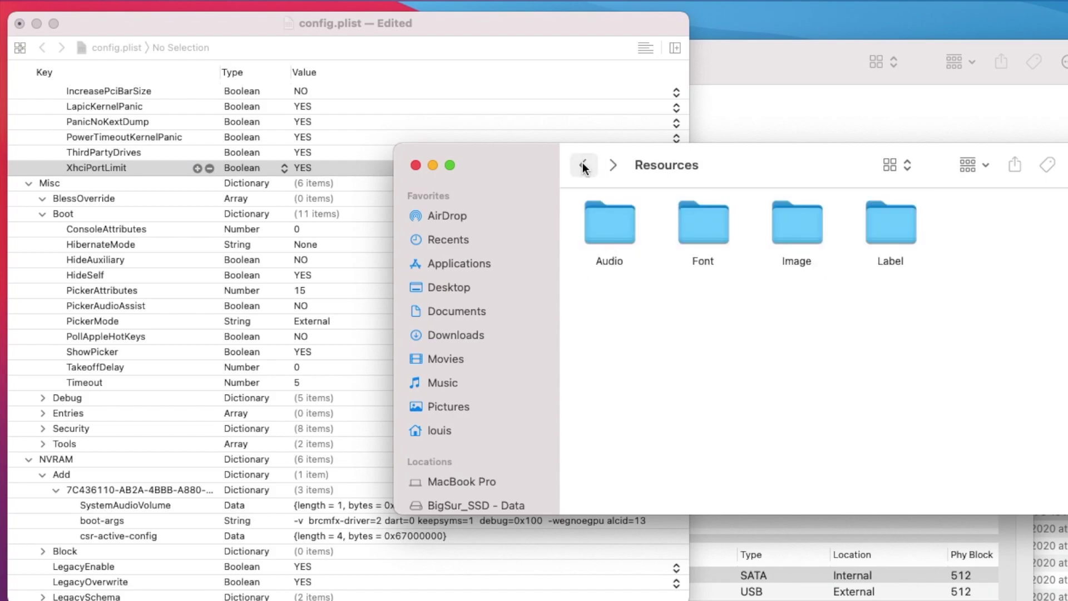
pyautogui.doubleClick(801, 227)
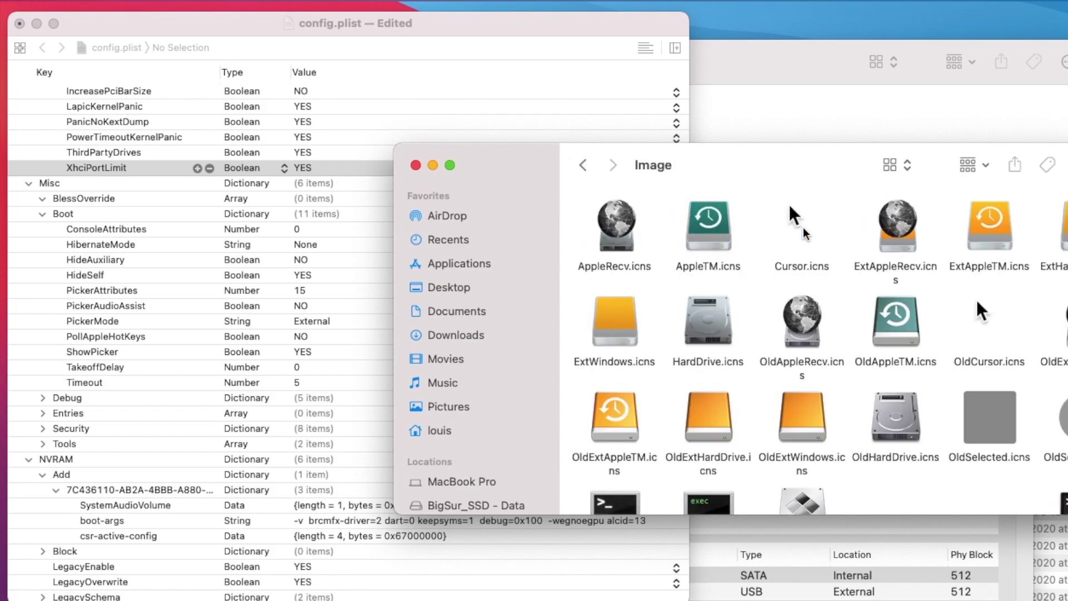
pyautogui.scroll(-3, 816, 395)
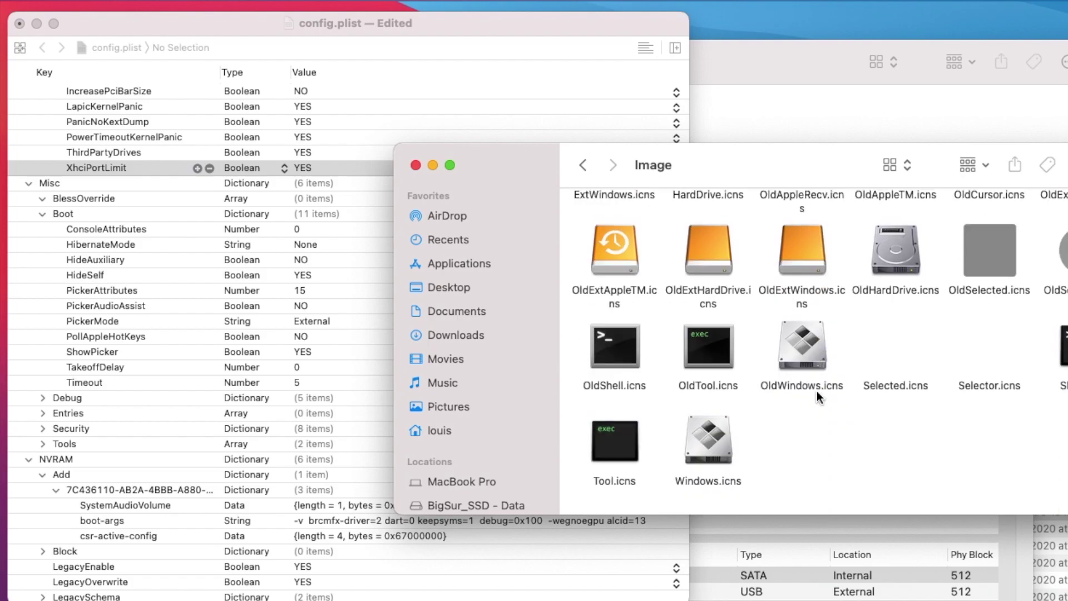
pyautogui.scroll(3, 817, 396)
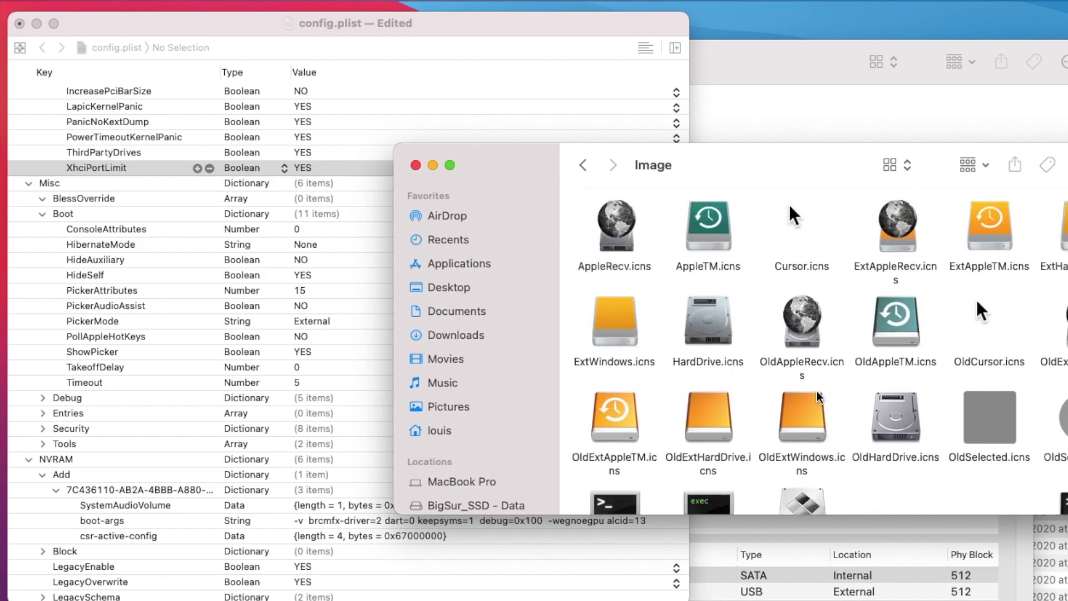
pyautogui.click(584, 168)
pyautogui.doubleClick(901, 222)
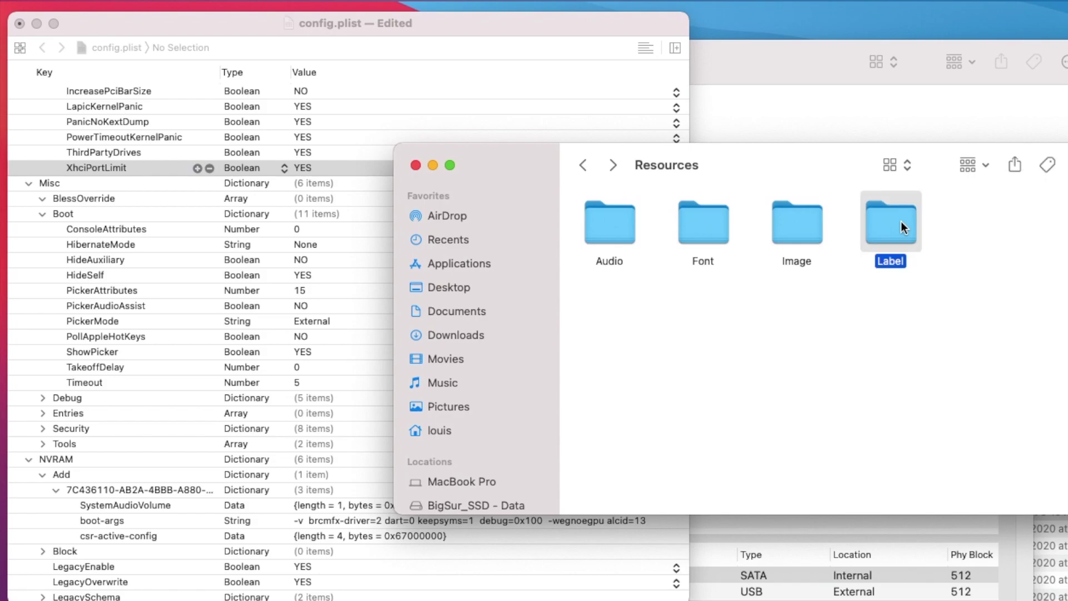
pyautogui.click(580, 167)
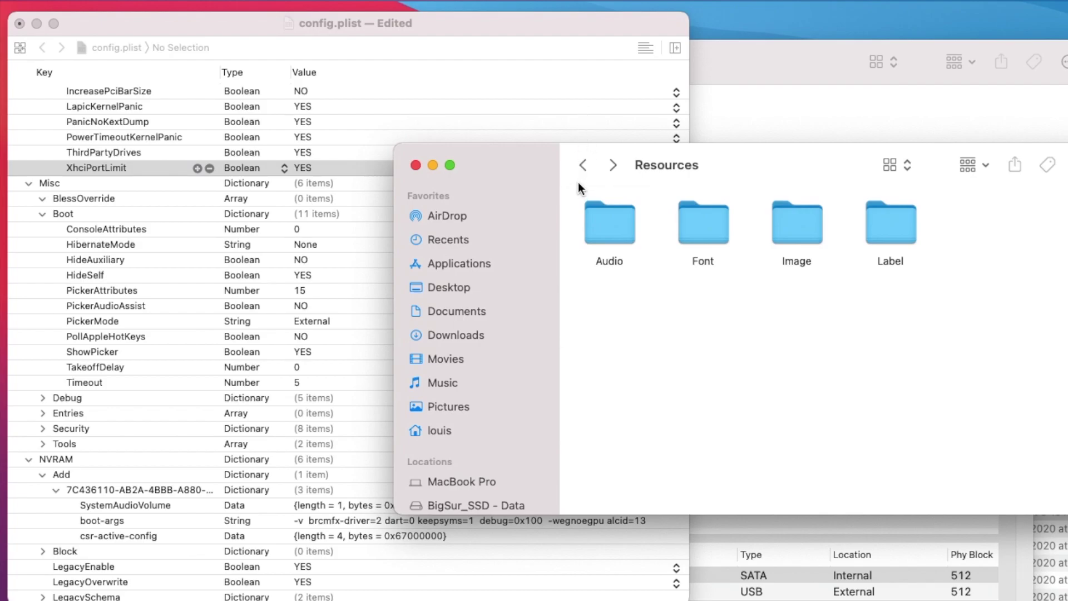
pyautogui.click(584, 167)
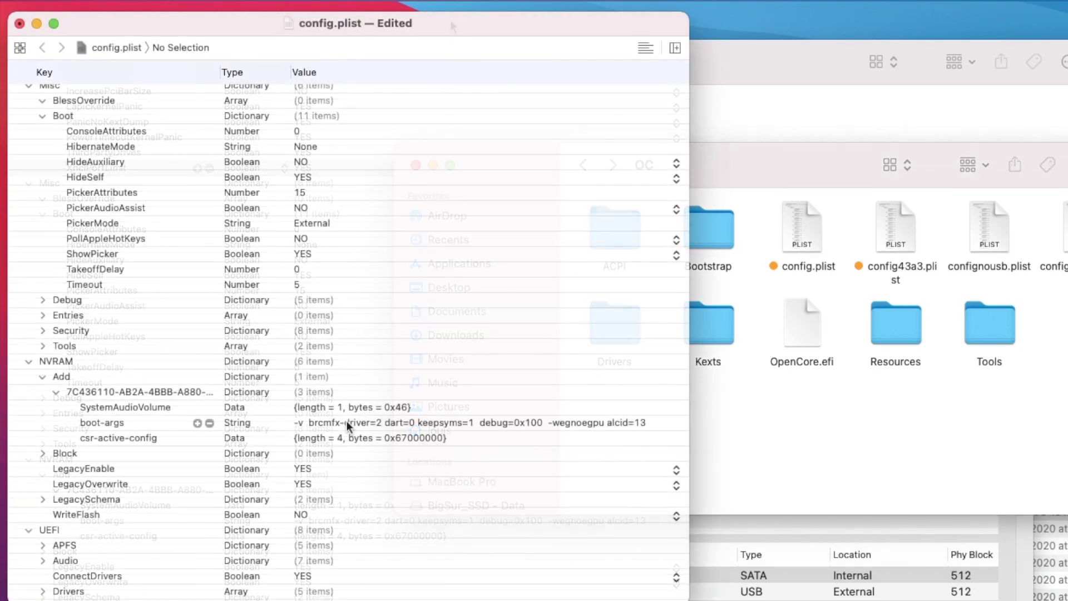
pyautogui.click(346, 422)
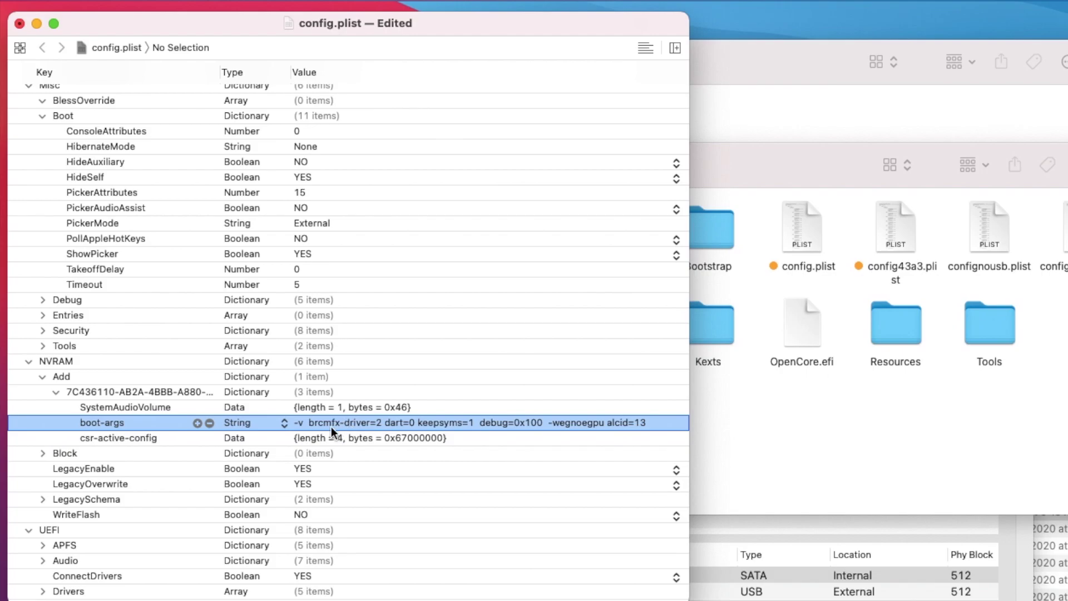
pyautogui.click(325, 425)
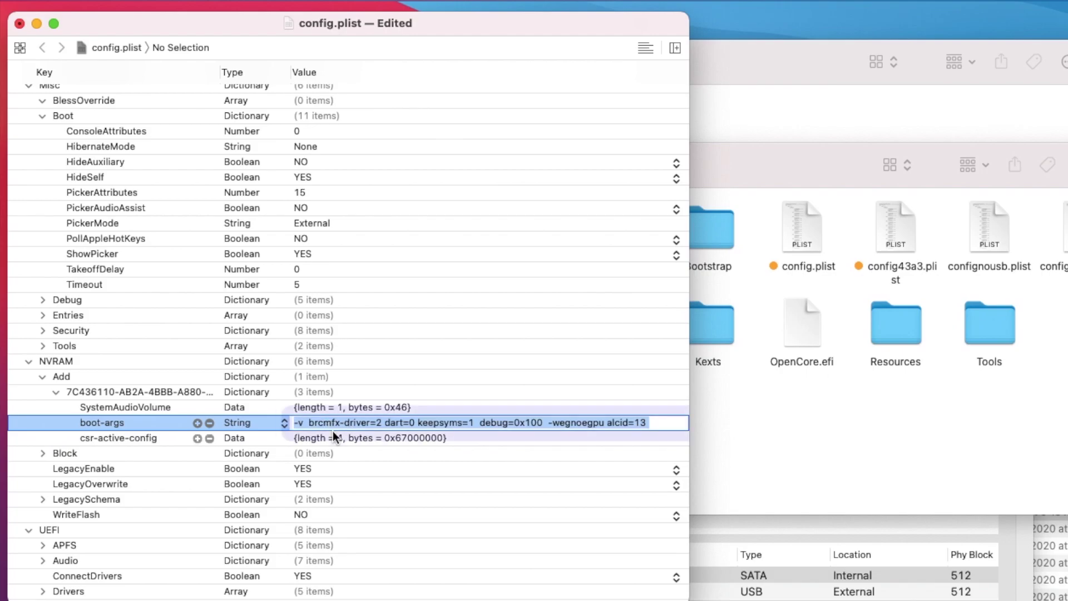
pyautogui.click(313, 424)
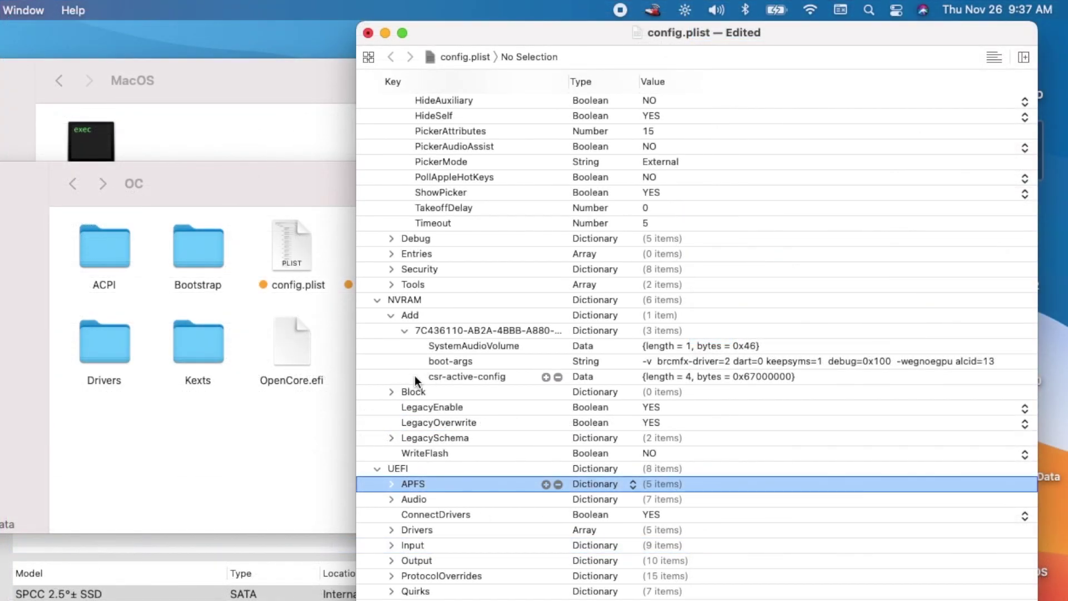
pyautogui.click(391, 391)
pyautogui.click(390, 438)
pyautogui.scroll(-2, 386, 451)
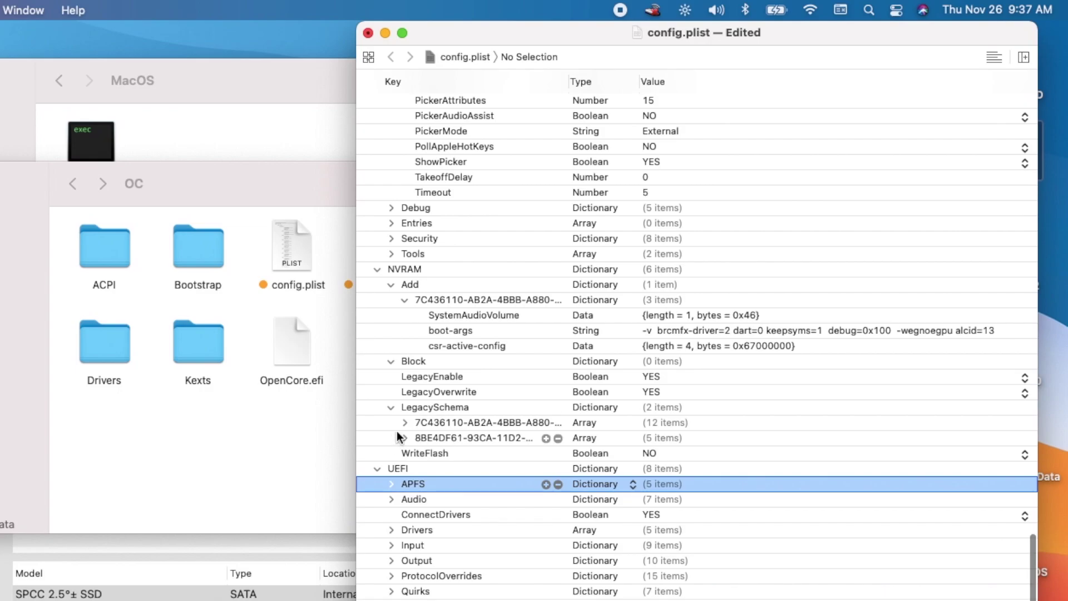
pyautogui.click(405, 422)
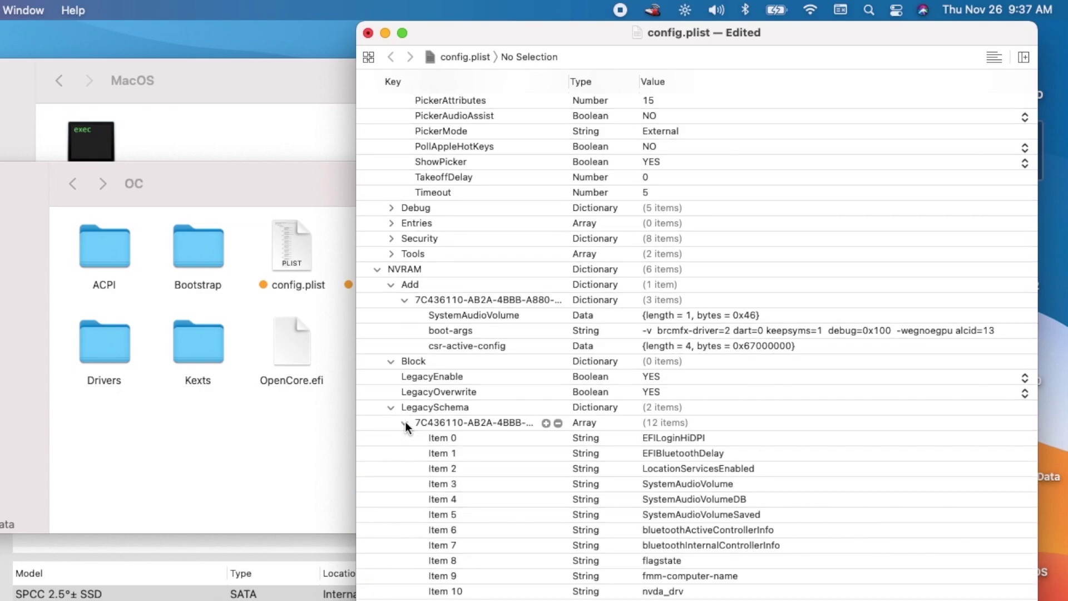
pyautogui.click(405, 422)
pyautogui.click(405, 438)
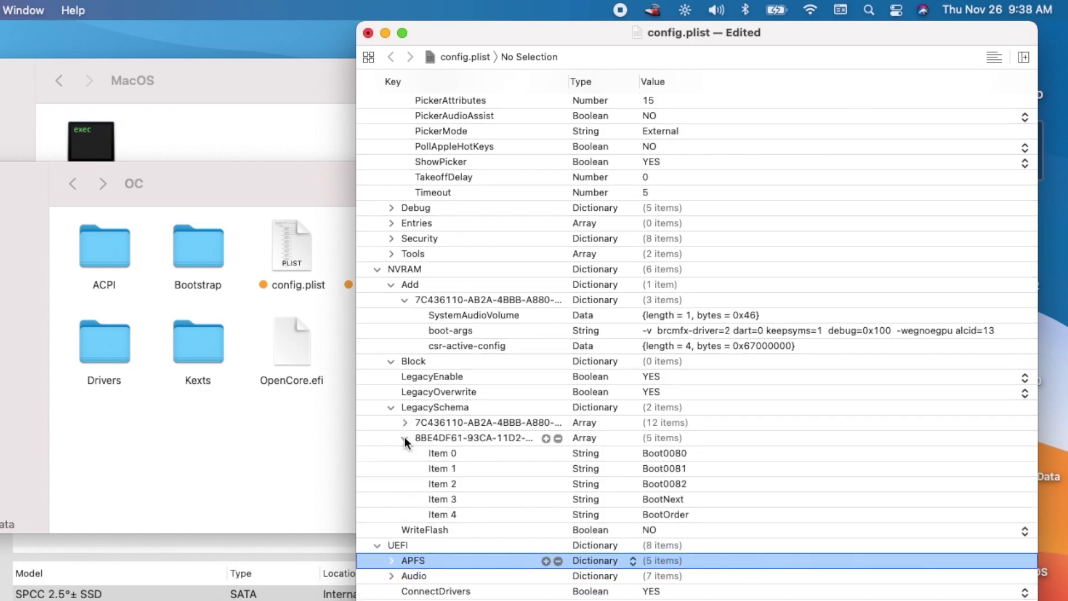
pyautogui.click(405, 437)
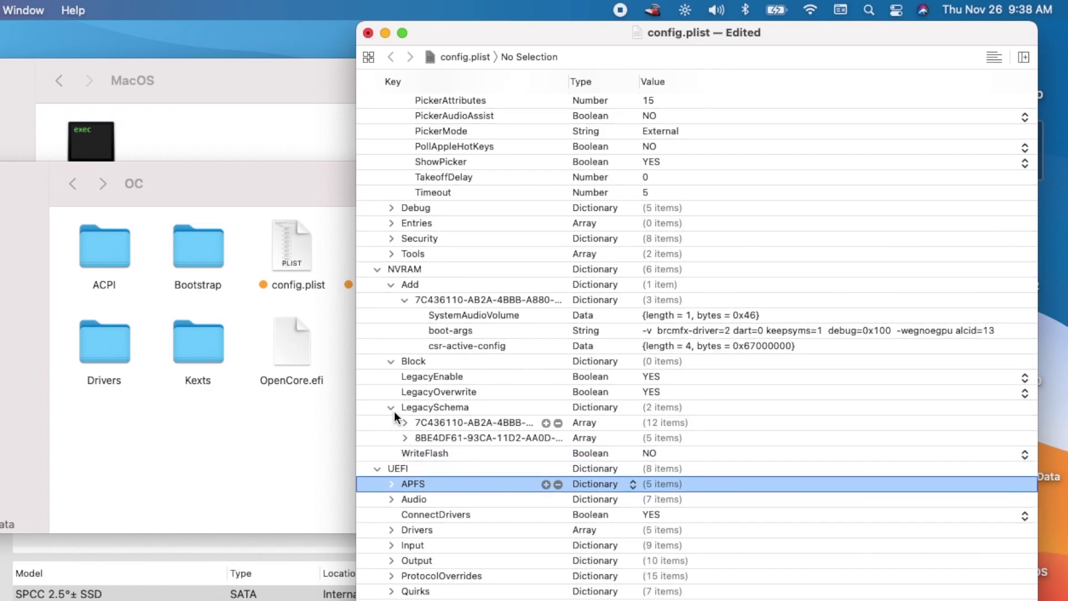
pyautogui.click(390, 408)
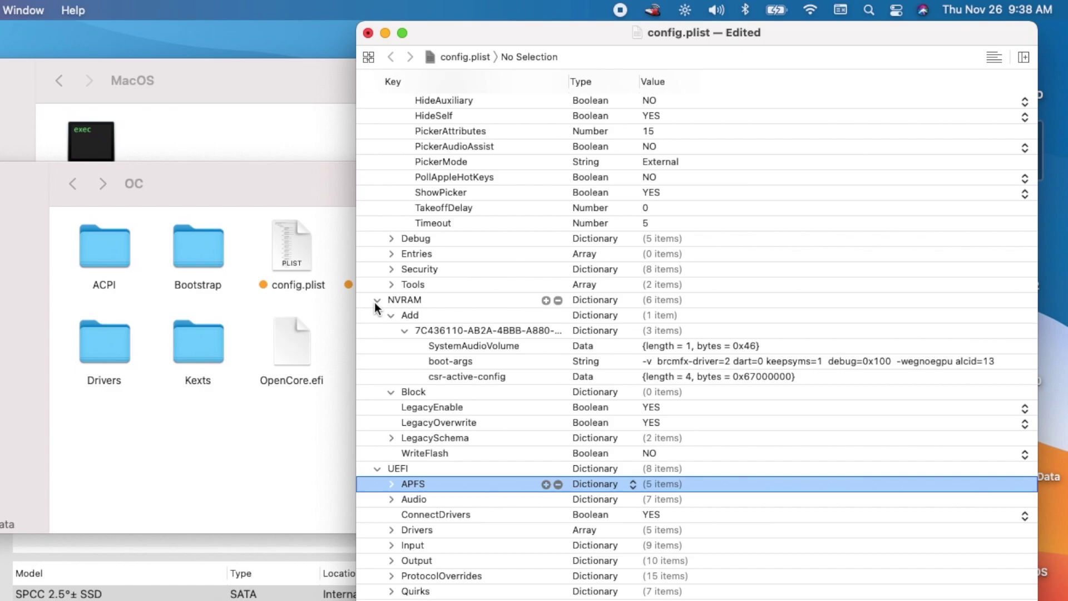
# - Collapse NVRAM and review Misc's Debug, Entries and Security settings
pyautogui.click(376, 300)
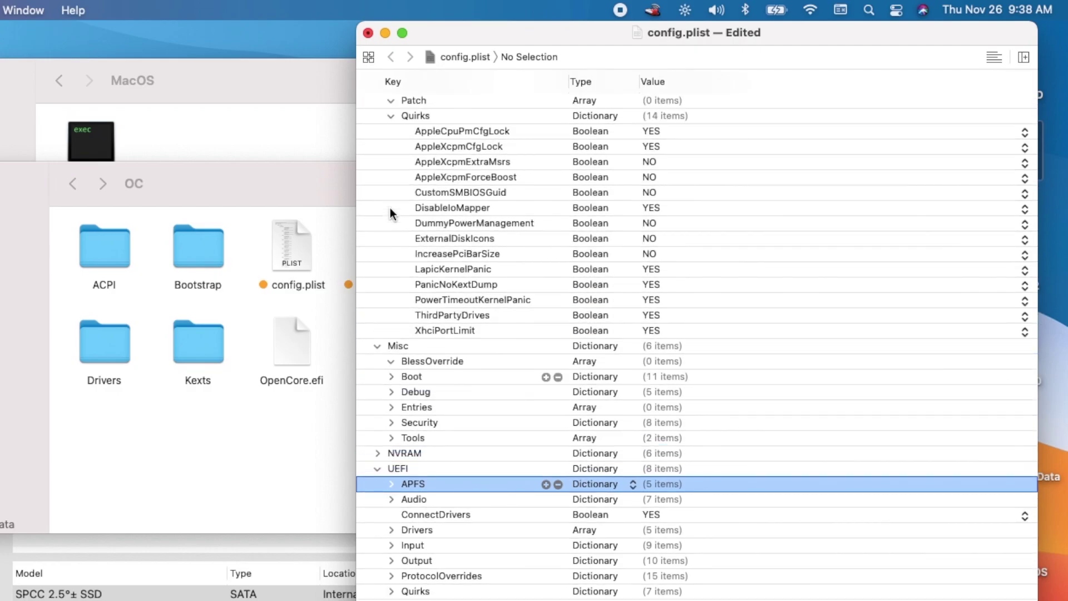
pyautogui.click(391, 392)
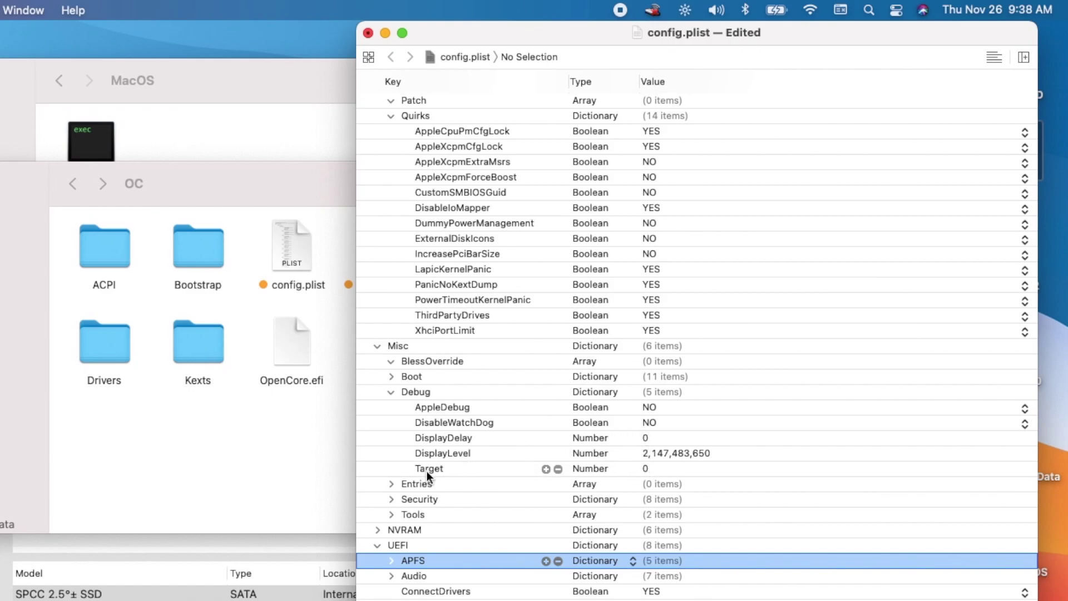
pyautogui.click(391, 393)
pyautogui.click(395, 408)
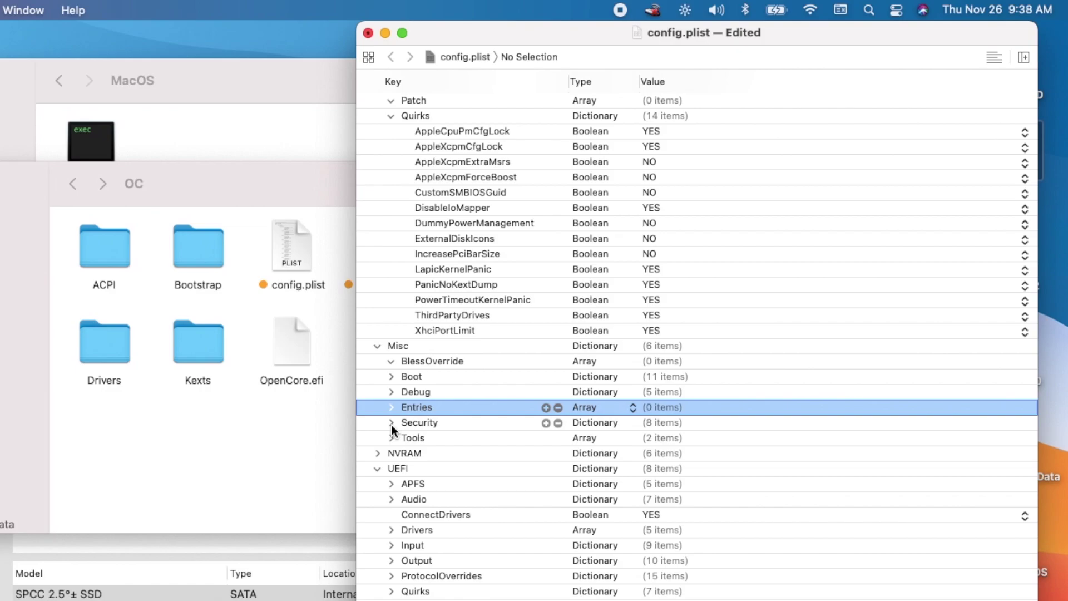
pyautogui.click(392, 424)
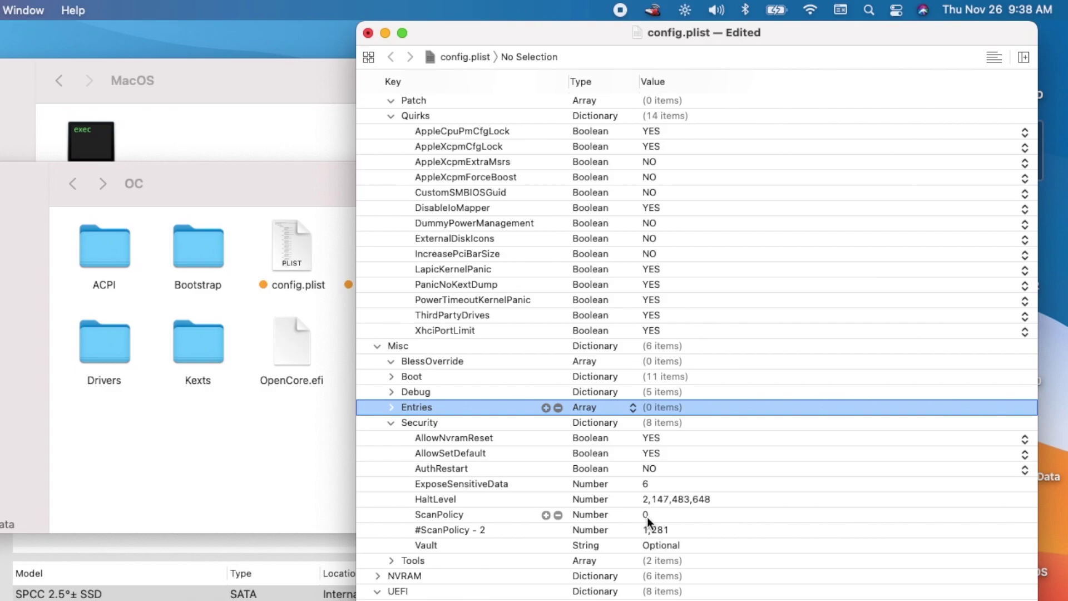
pyautogui.click(390, 423)
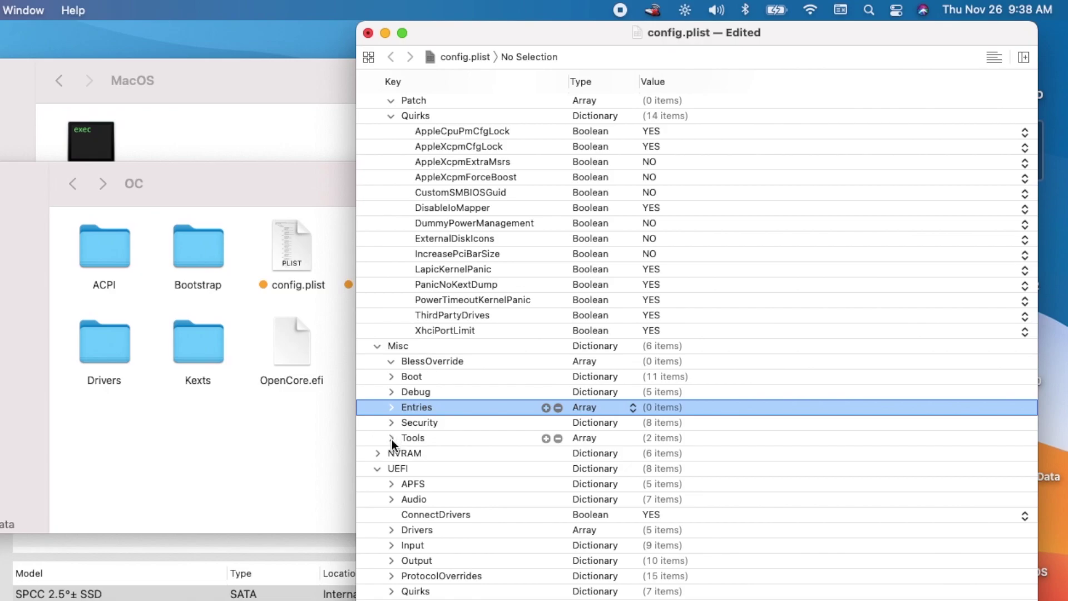
# - Review the Tools entries UEFI Shell and CleanNvram, then collapse Tools and Misc
pyautogui.click(392, 438)
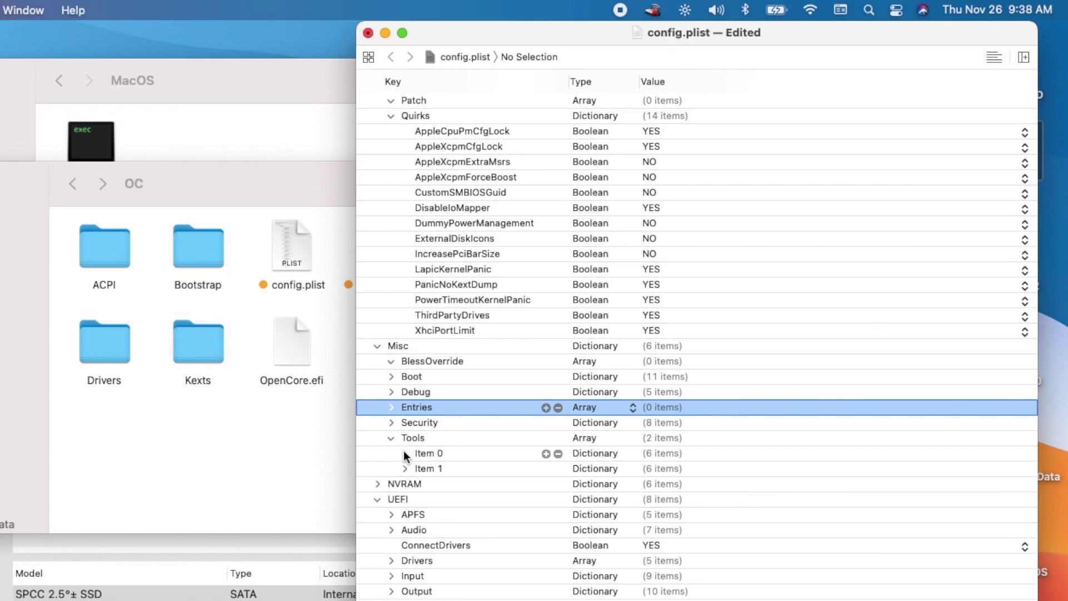
pyautogui.click(405, 453)
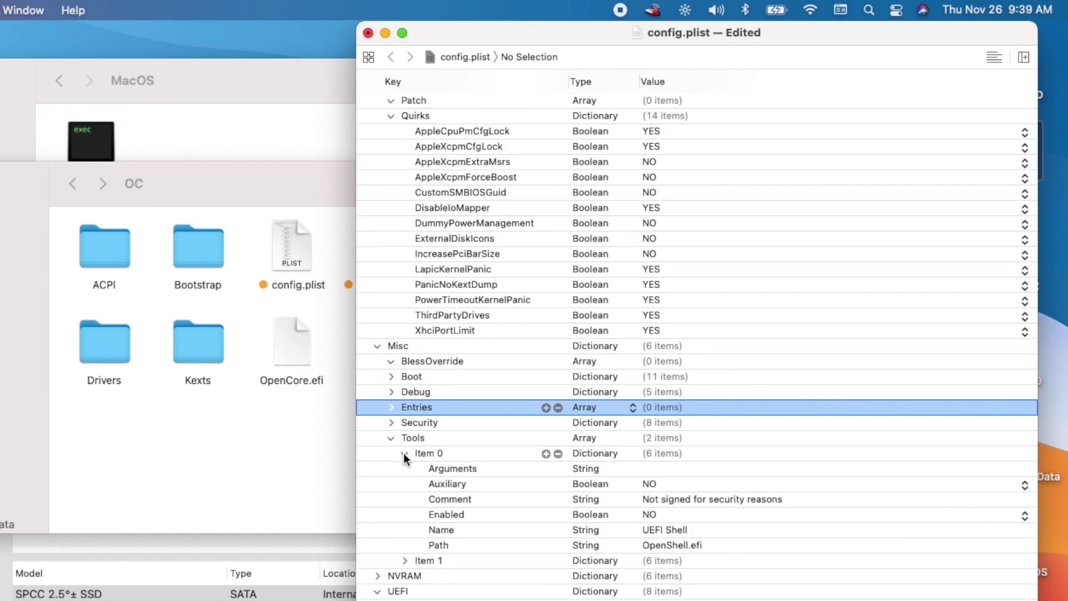
pyautogui.click(405, 454)
pyautogui.click(405, 468)
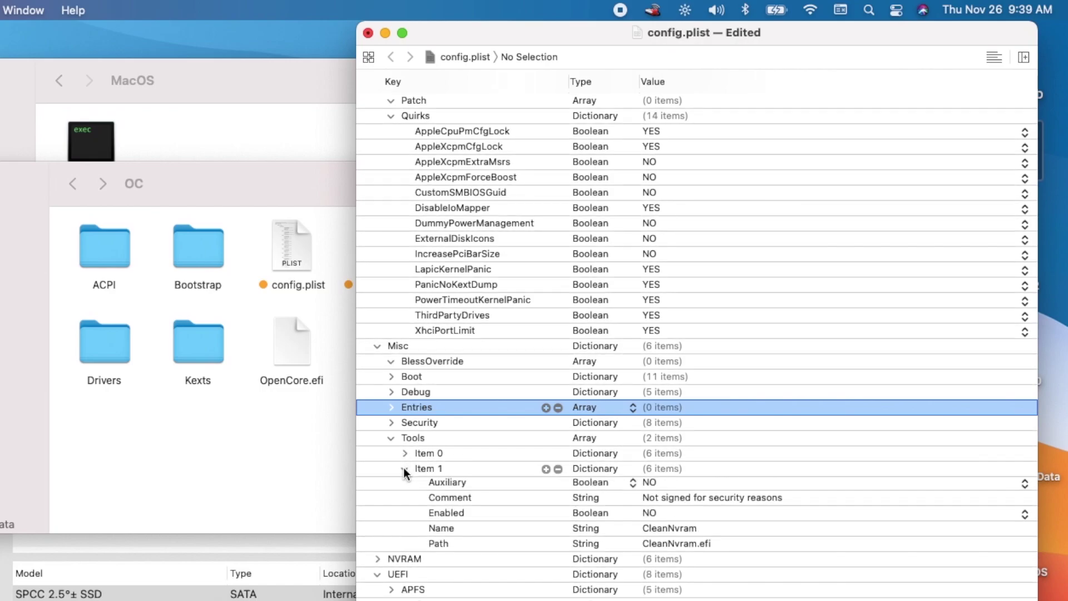
pyautogui.click(392, 438)
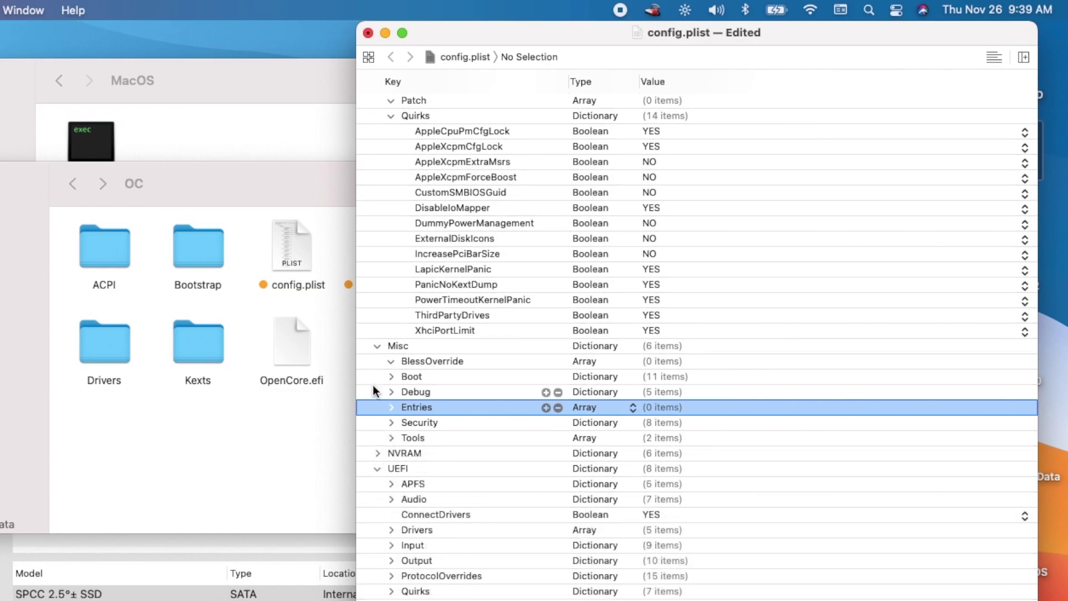
pyautogui.click(376, 345)
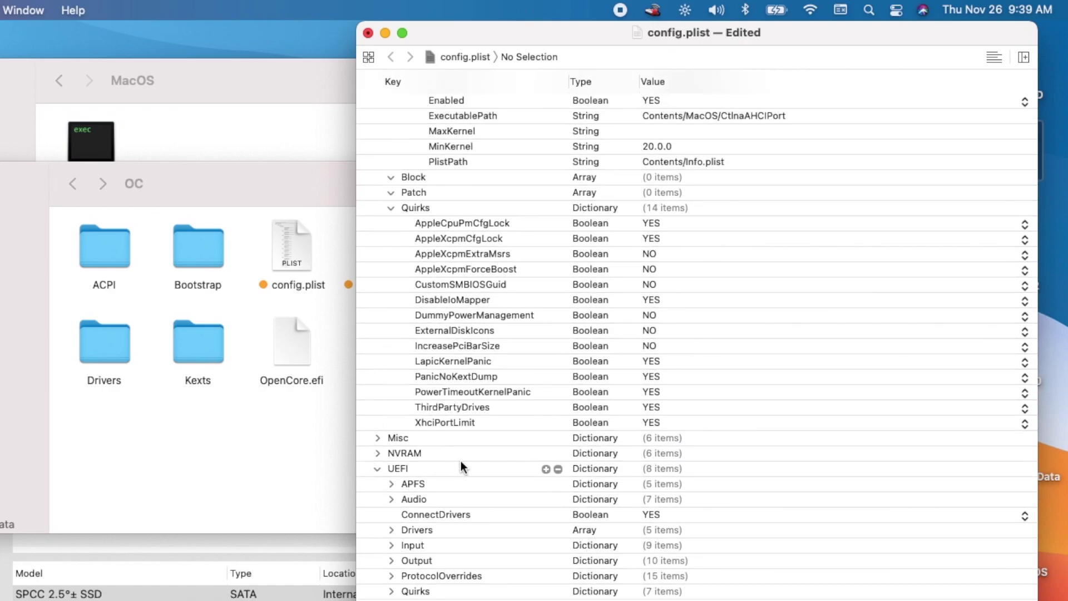
# - Expand and collapse the UEFI APFS settings, then expand the UEFI Audio settings
pyautogui.click(392, 483)
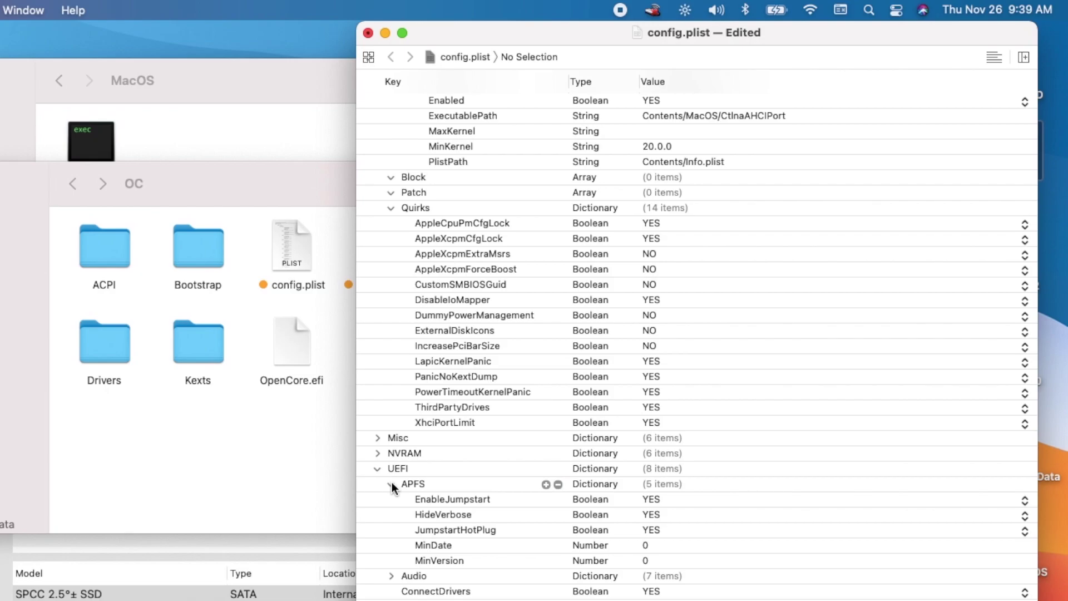
pyautogui.click(392, 484)
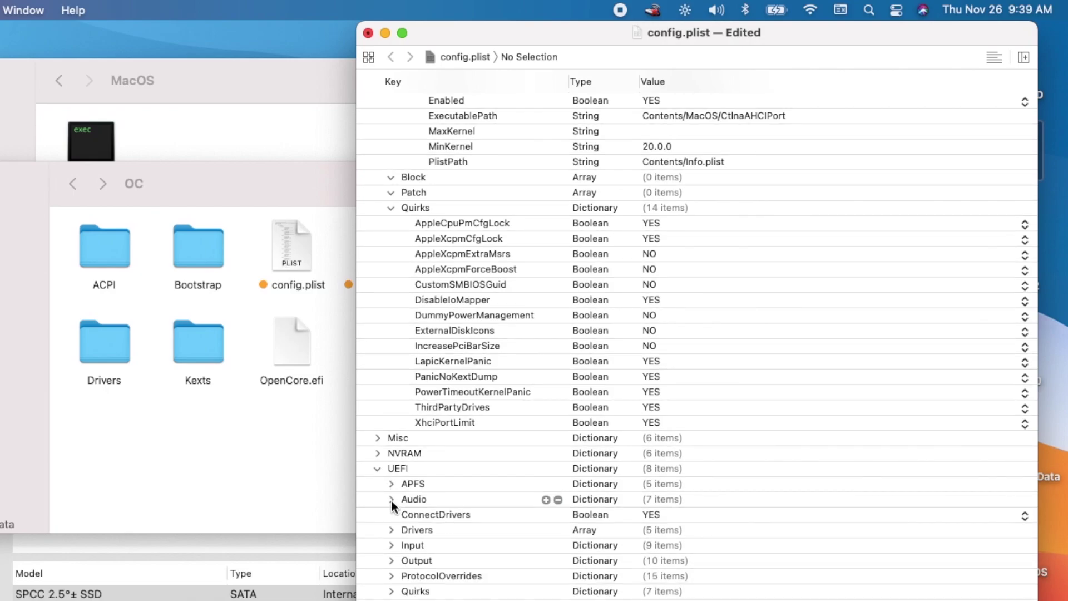
pyautogui.click(392, 499)
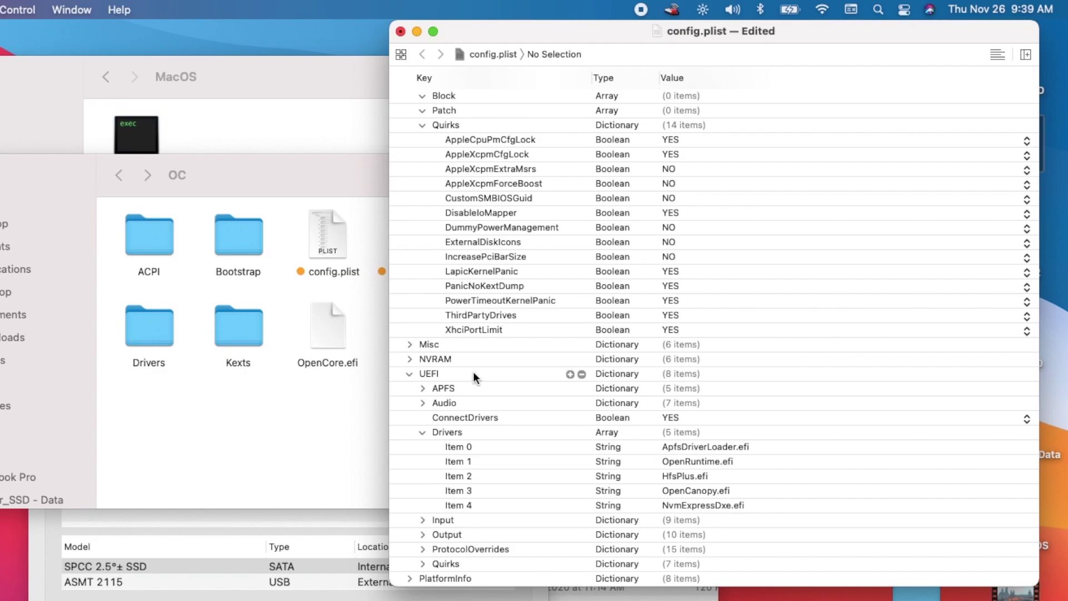
# - Open the OC Drivers folder in Finder, then return to config.plist and expand UEFI Input
pyautogui.doubleClick(142, 330)
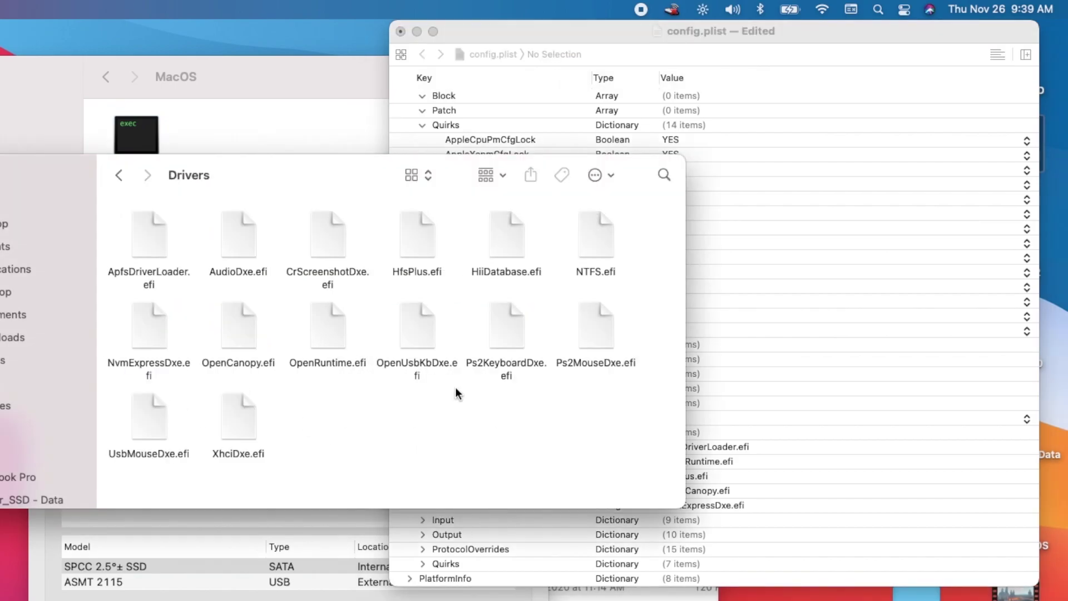
pyautogui.click(799, 469)
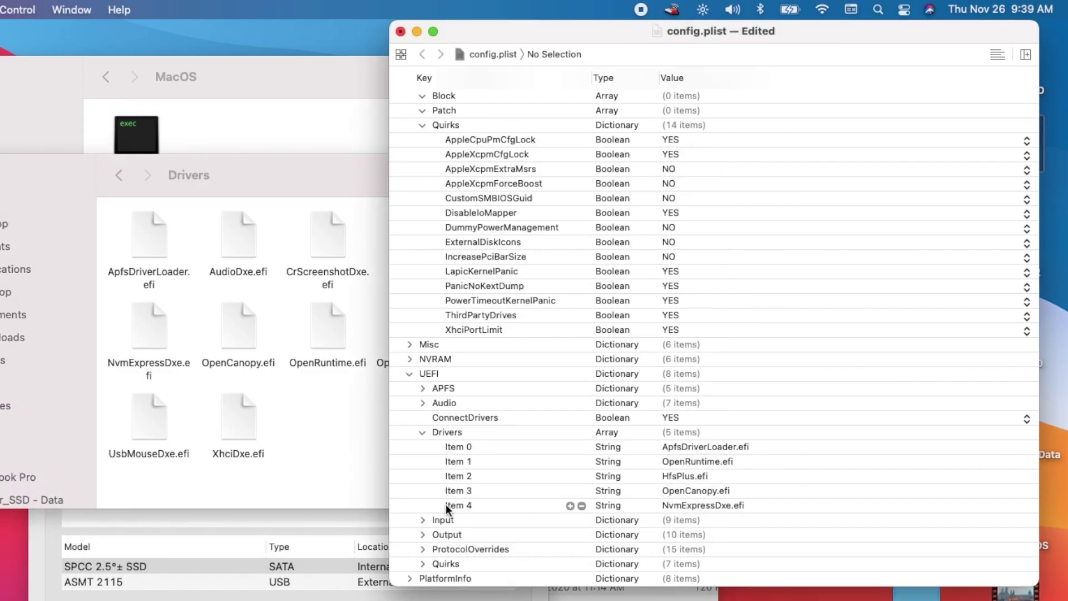
pyautogui.click(422, 520)
# - Collapse UEFI Input, expand and collapse UEFI Output, then expand ProtocolOverrides
pyautogui.scroll(-5, 422, 520)
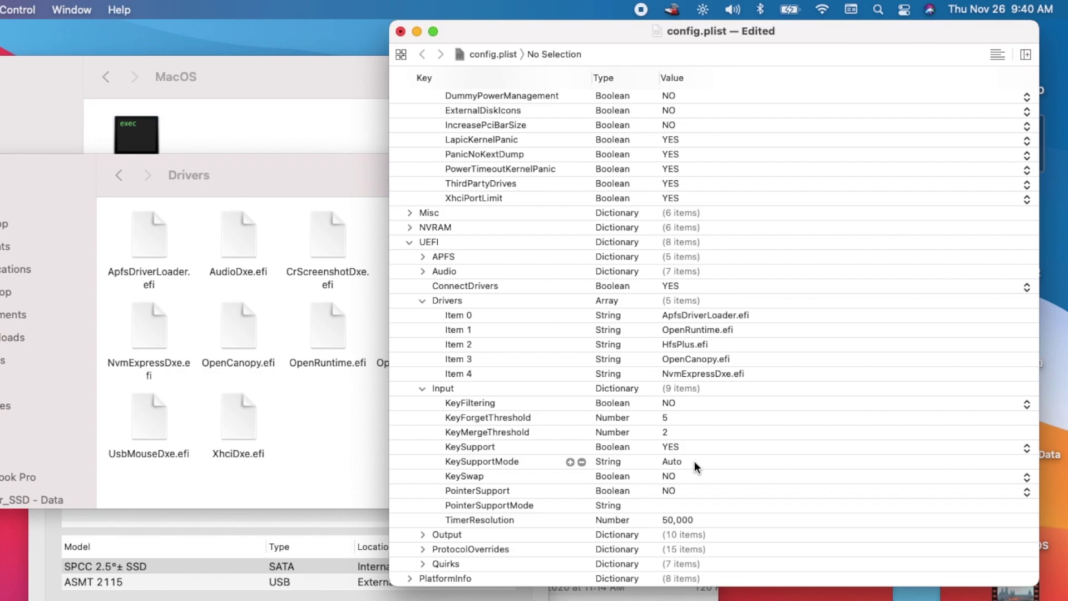
pyautogui.click(423, 389)
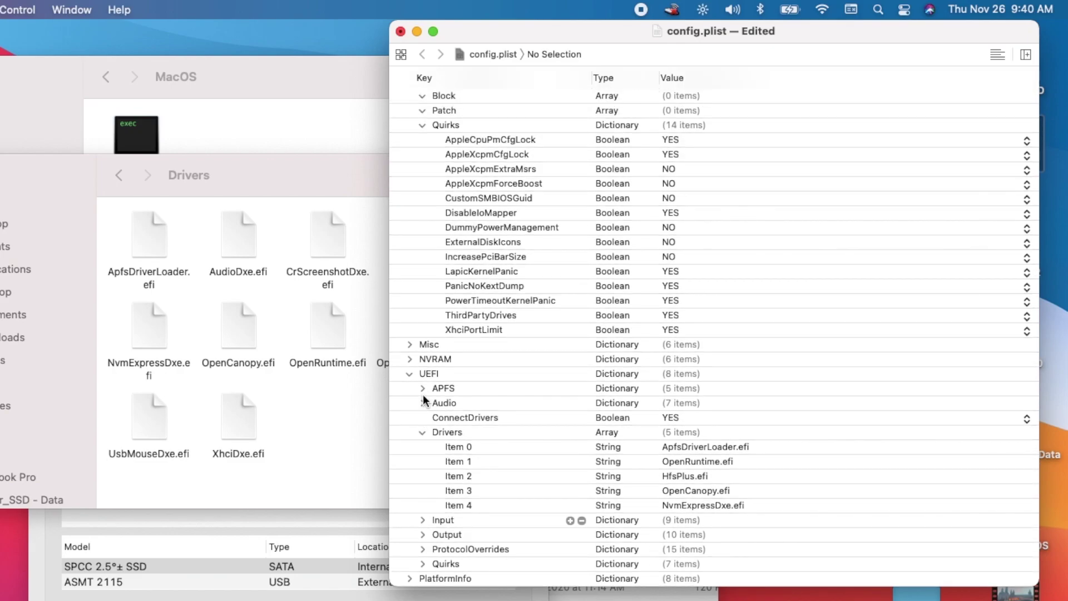
pyautogui.click(420, 534)
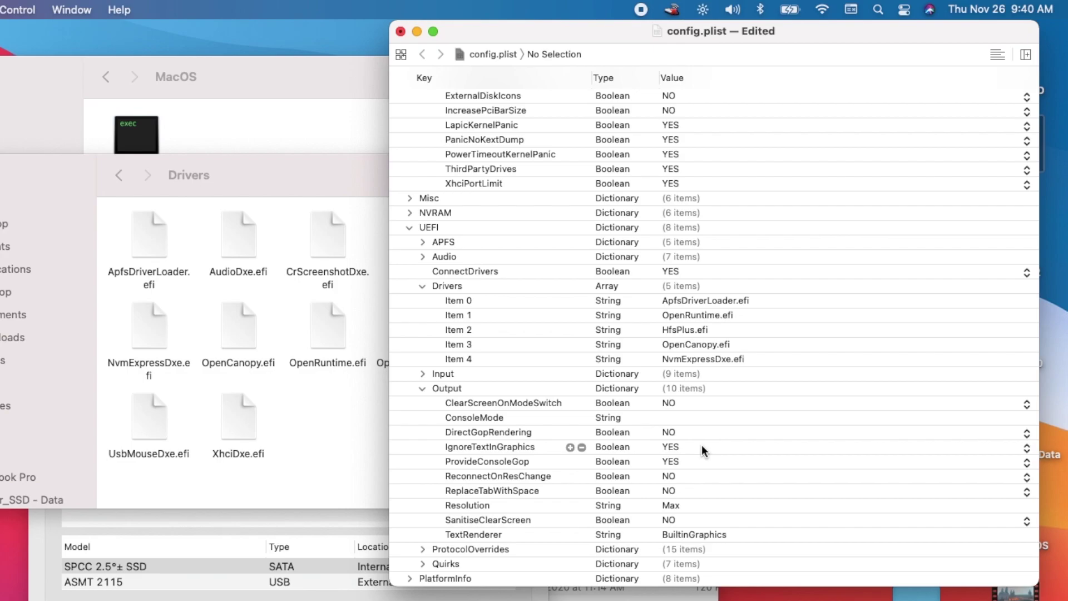
pyautogui.click(418, 388)
pyautogui.click(421, 553)
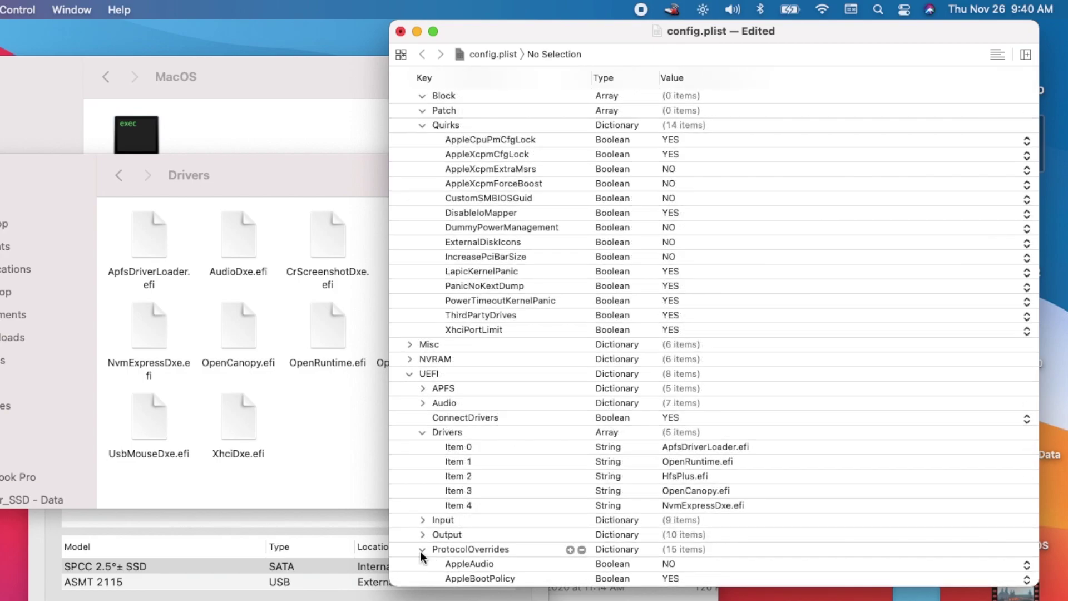
pyautogui.scroll(-5, 421, 555)
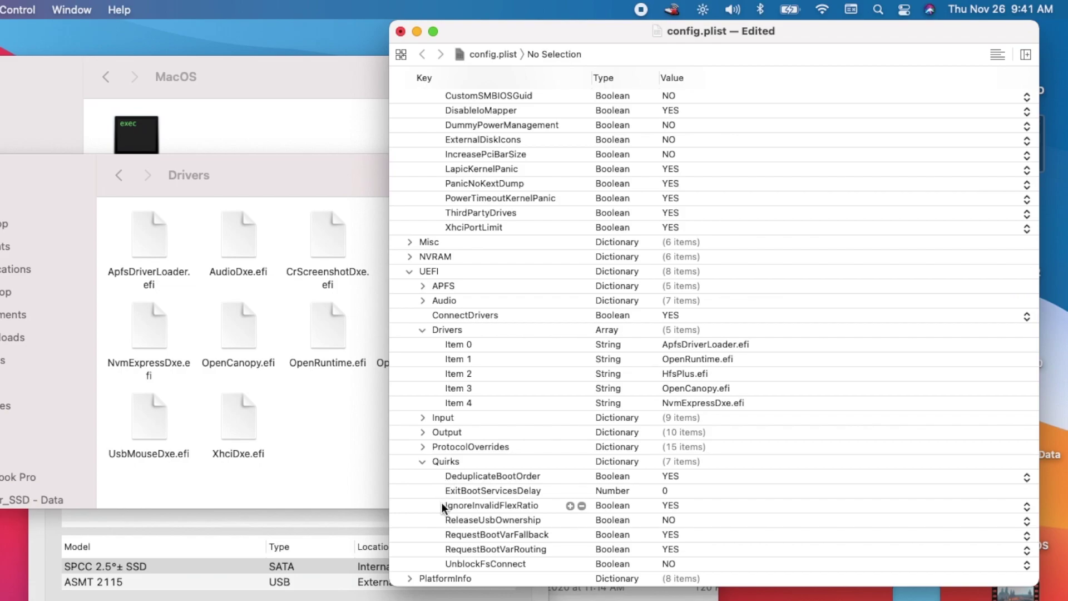
# - Review the ReleaseUsbOwnership, RequestBootVarFallback and RequestBootVarRouting quirks, then expand PlatformInfo
pyautogui.click(466, 520)
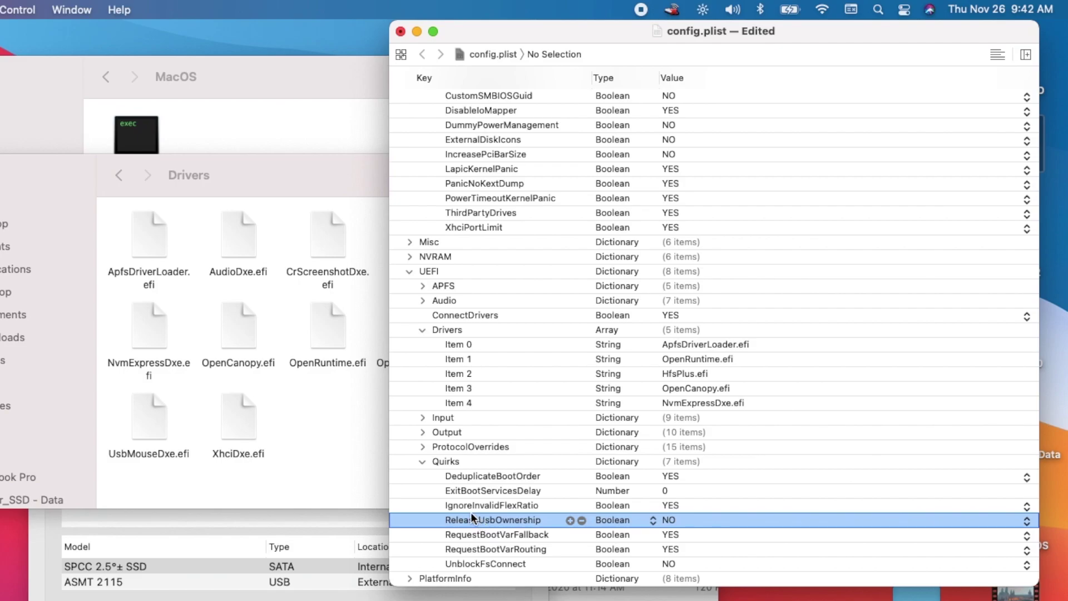
pyautogui.click(458, 536)
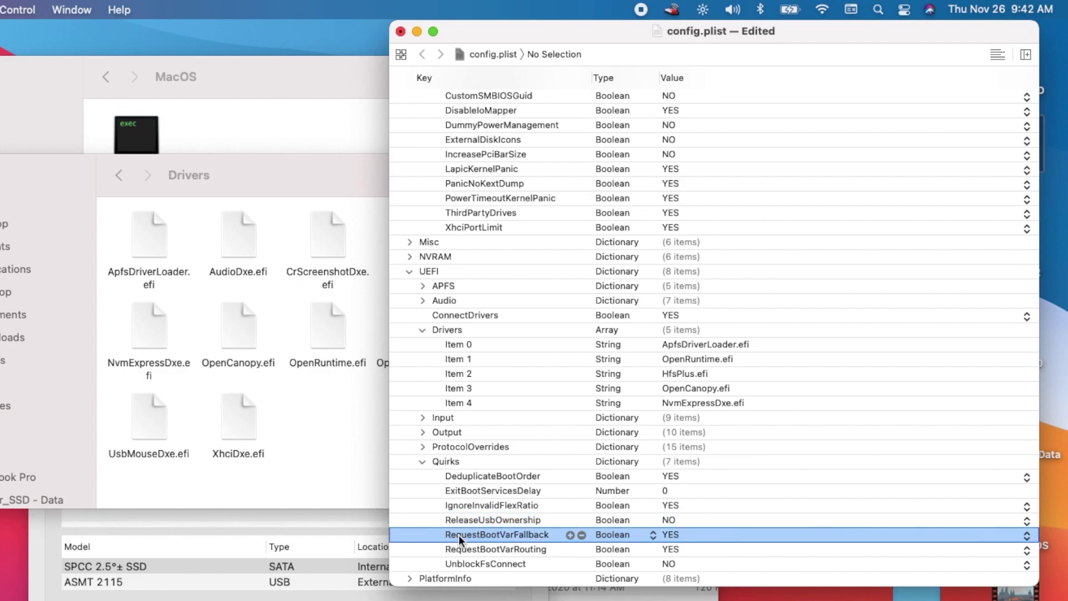
pyautogui.click(423, 552)
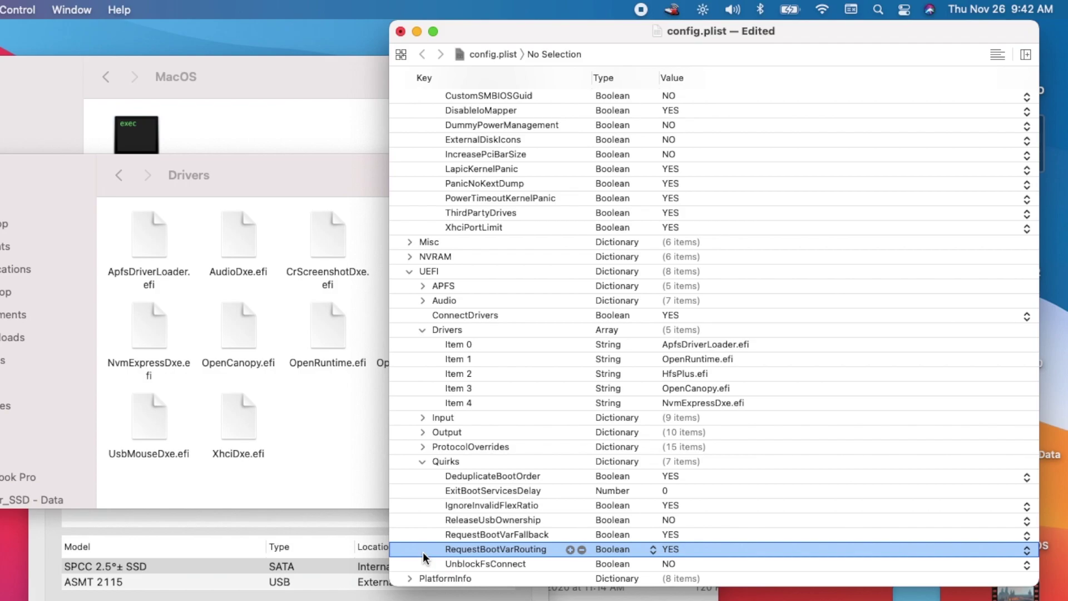
pyautogui.click(420, 519)
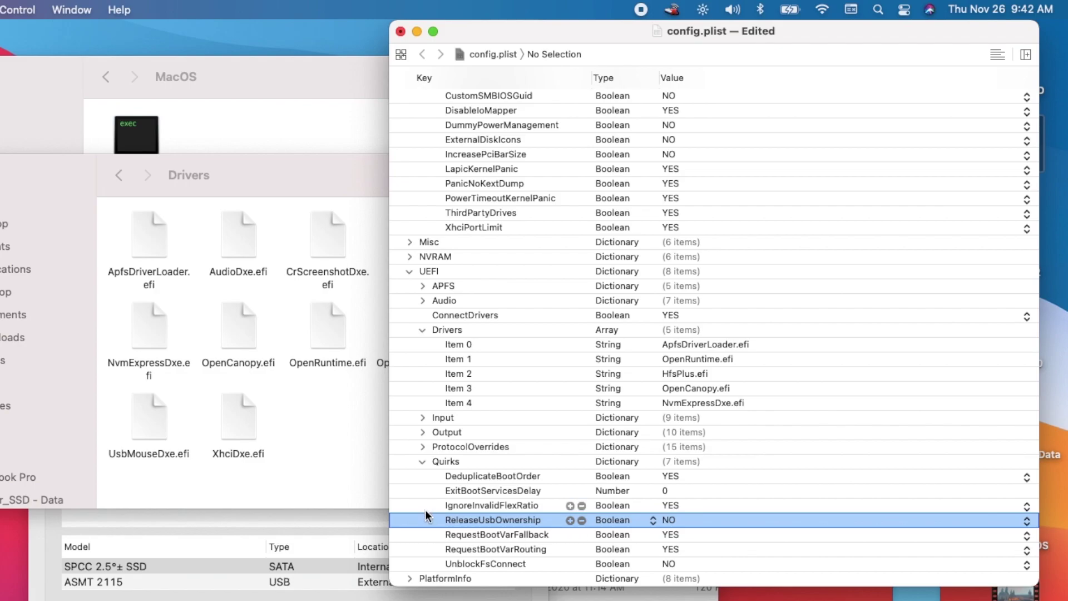
pyautogui.click(409, 578)
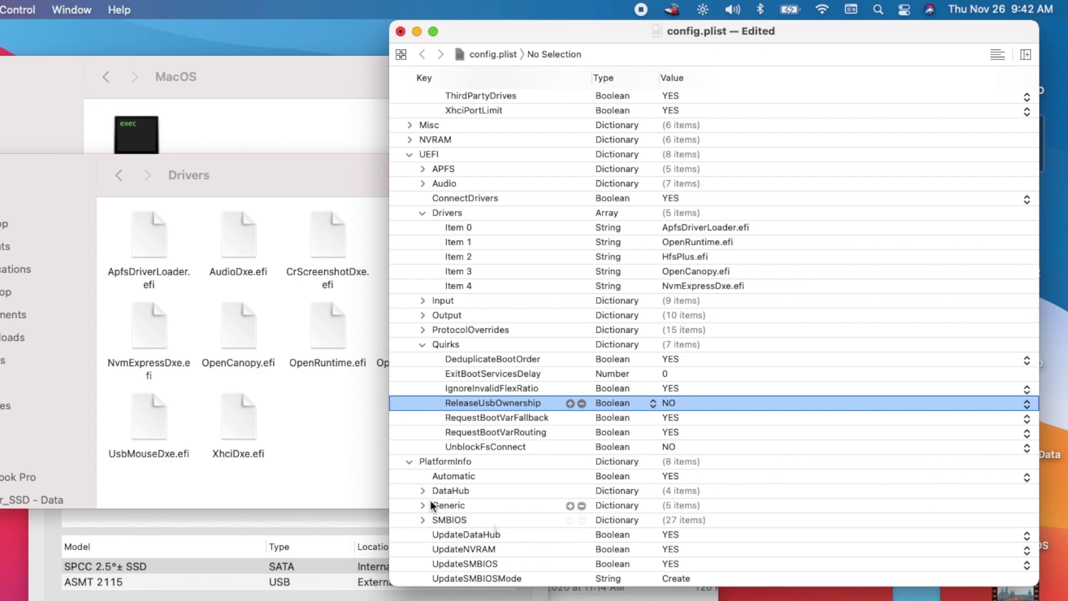
# - Inspect the DataHub, Generic and SMBIOS entries under PlatformInfo
pyautogui.click(395, 490)
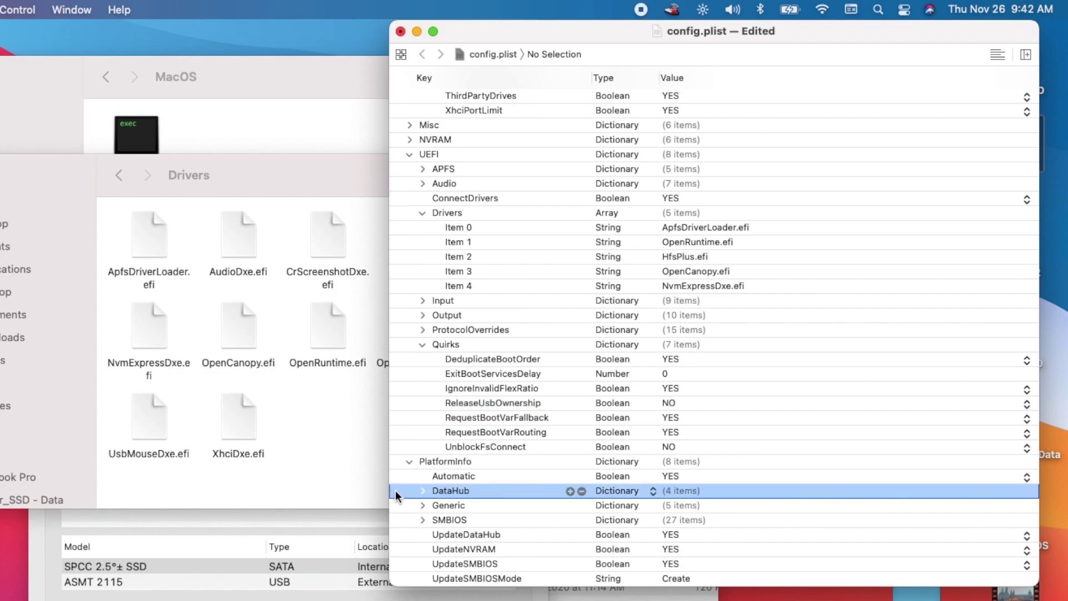
pyautogui.click(400, 500)
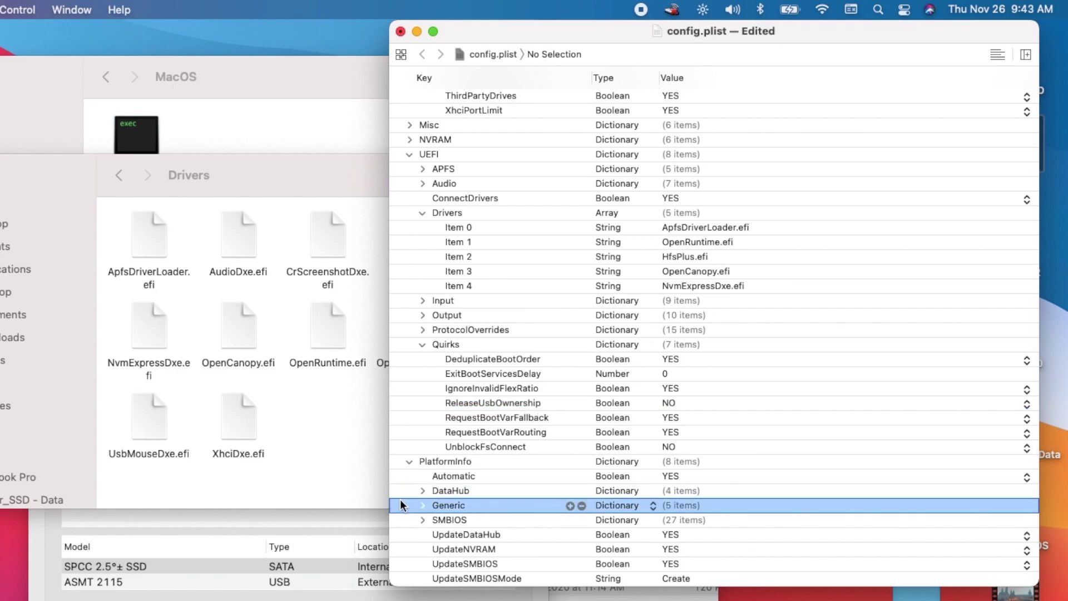
pyautogui.click(403, 521)
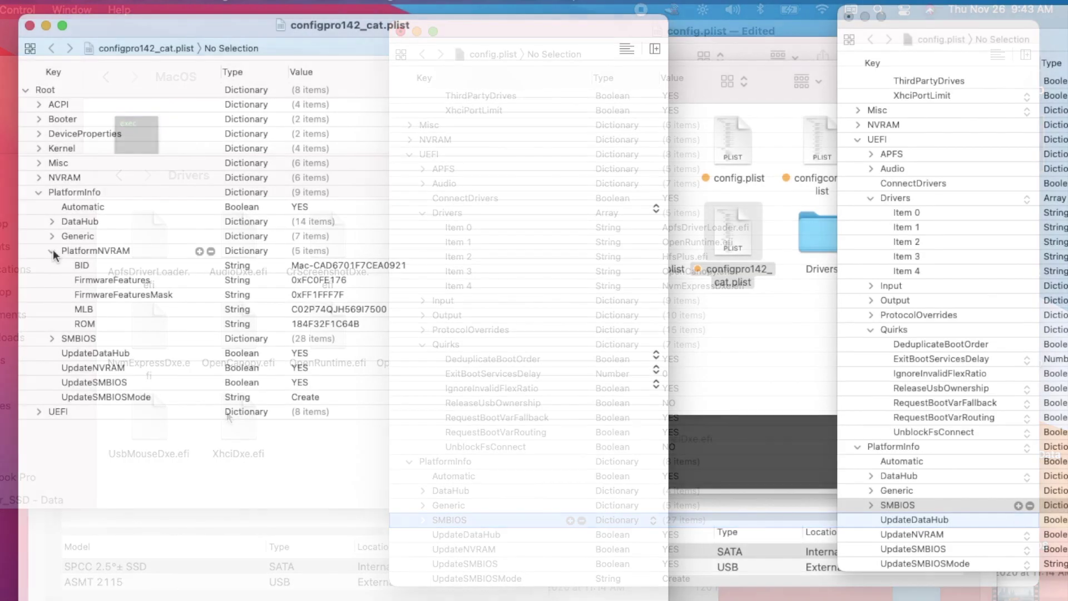
# - Select the ROM value in the reference plist and compare it with the en0 registry details
pyautogui.click(350, 327)
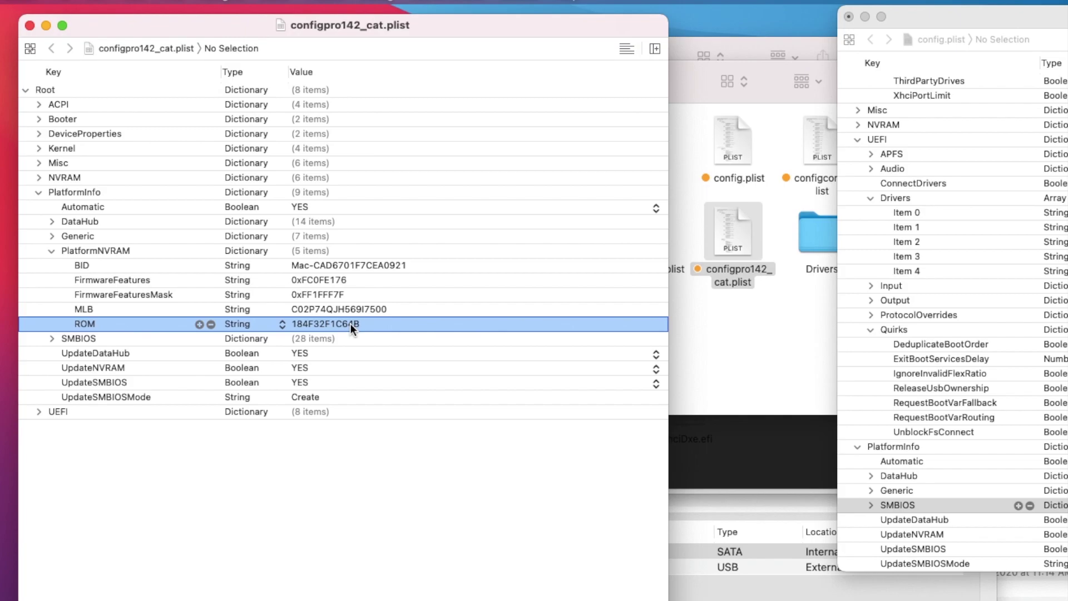
pyautogui.press('super+Tab')
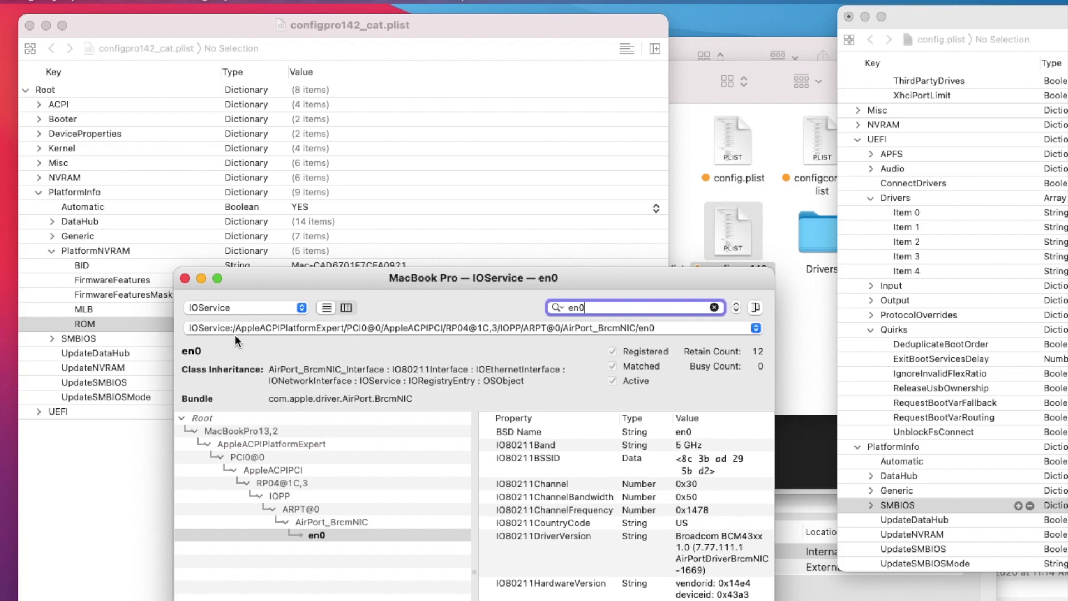
pyautogui.press('super+Tab')
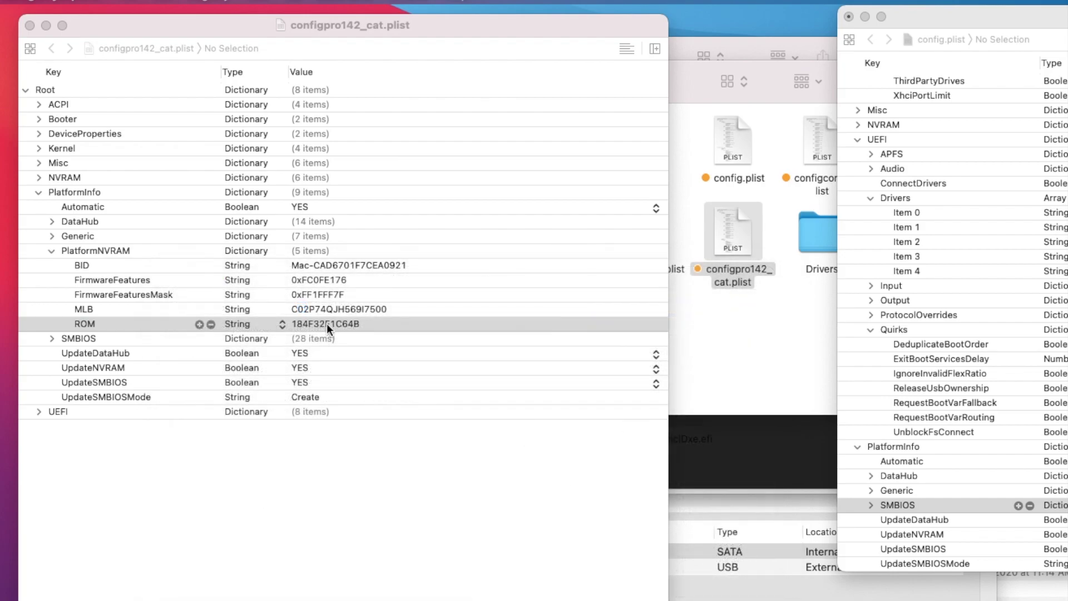
pyautogui.click(323, 323)
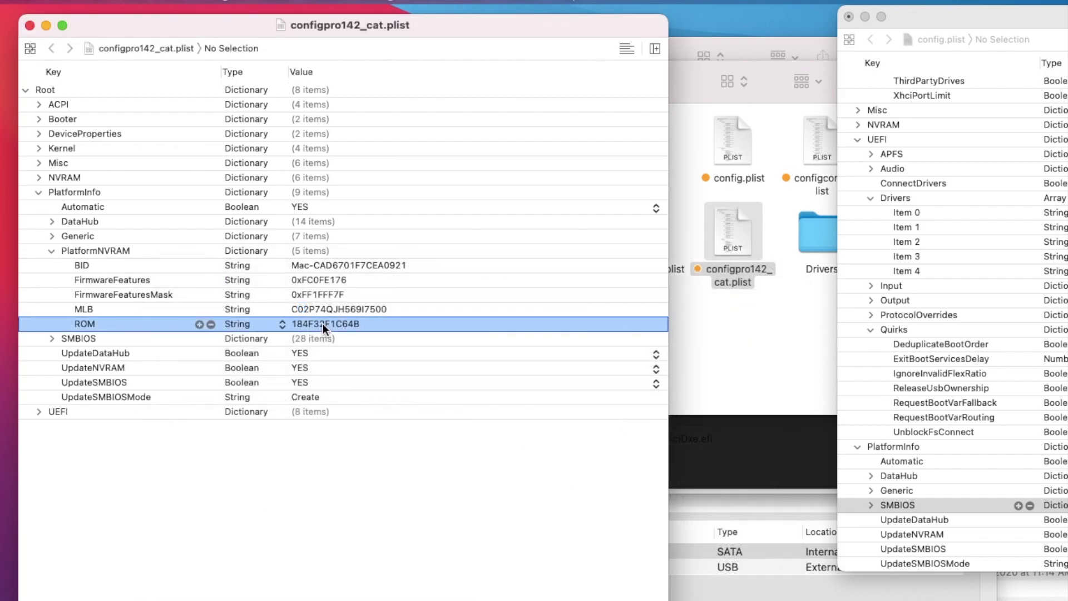
# - Compare the ROM value against the Ethernet hardware MAC address, then close the hardware details
pyautogui.press('super+Tab')
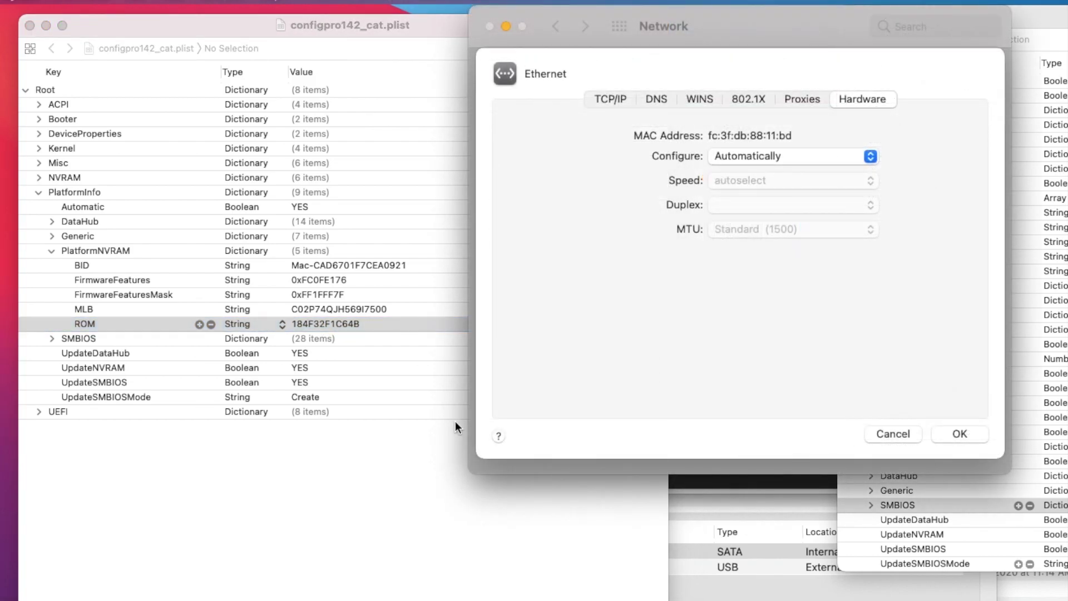
pyautogui.press('super+Tab')
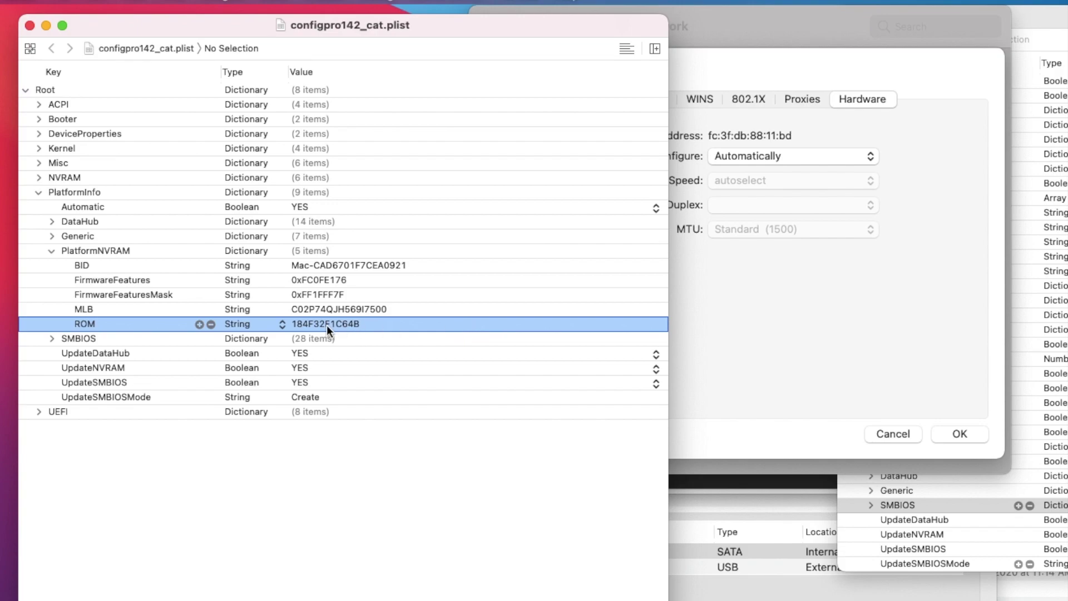
pyautogui.press('super+Tab')
pyautogui.press('Escape')
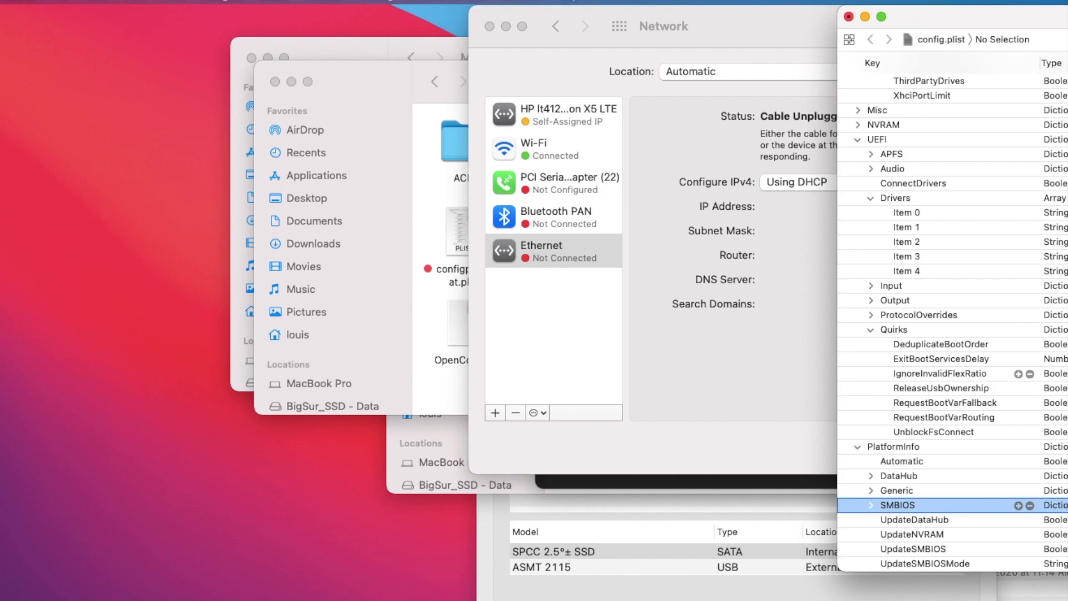
# - Close the Terminal, Drivers, DPCIManager and WhateverGreen windows and terminate the iMessageDebug terminal
pyautogui.click(856, 392)
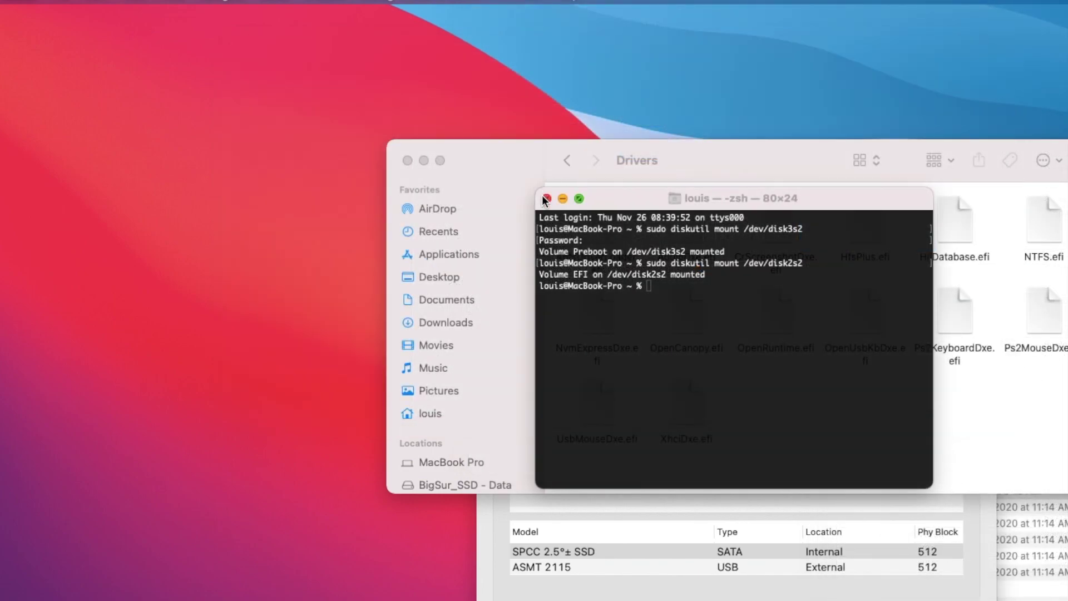
pyautogui.click(547, 199)
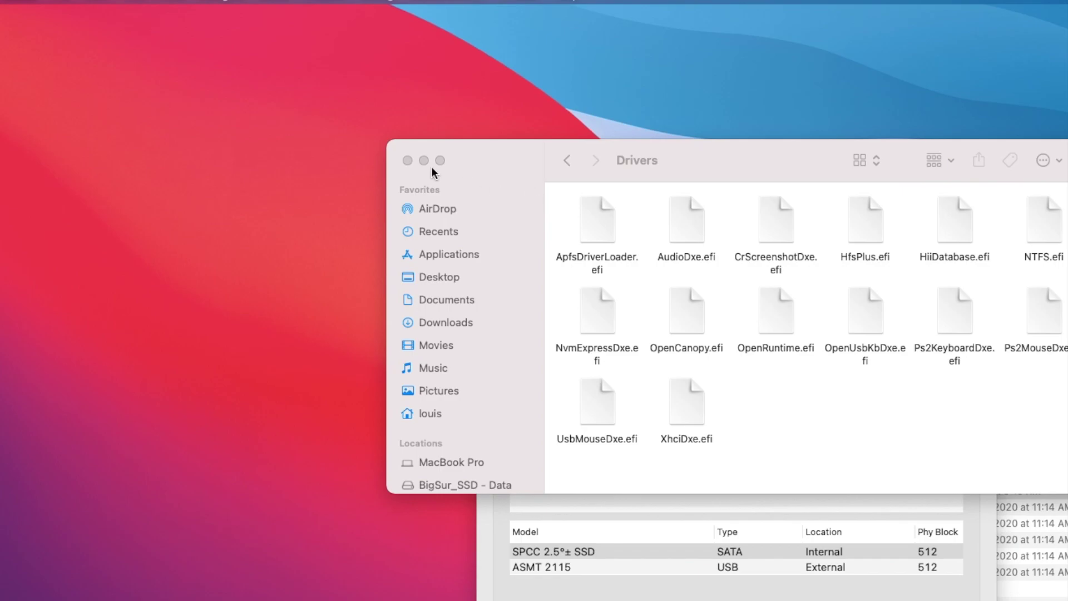
pyautogui.click(407, 161)
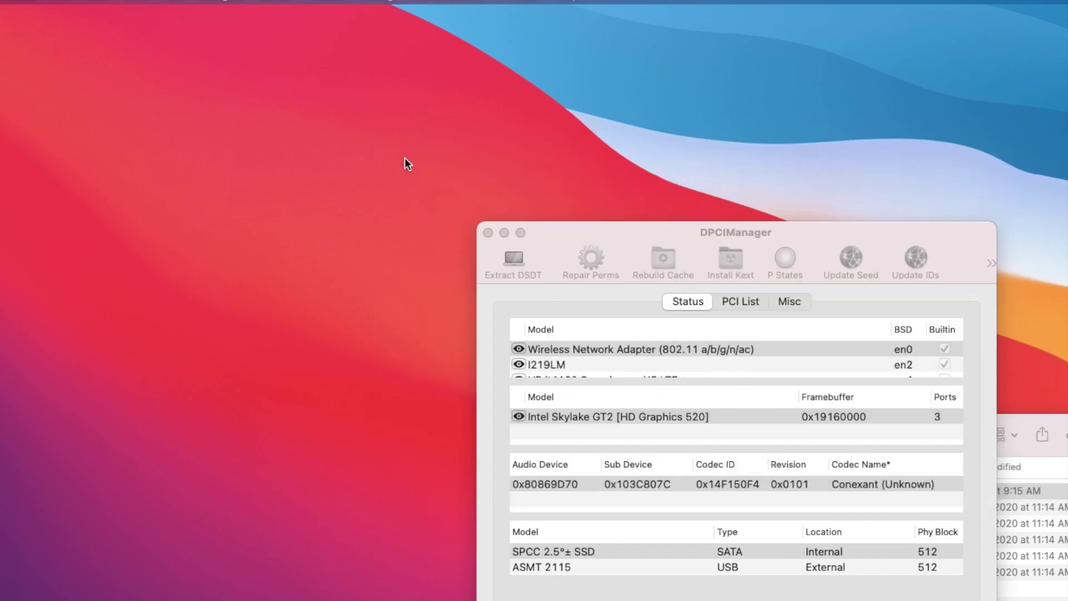
pyautogui.click(489, 232)
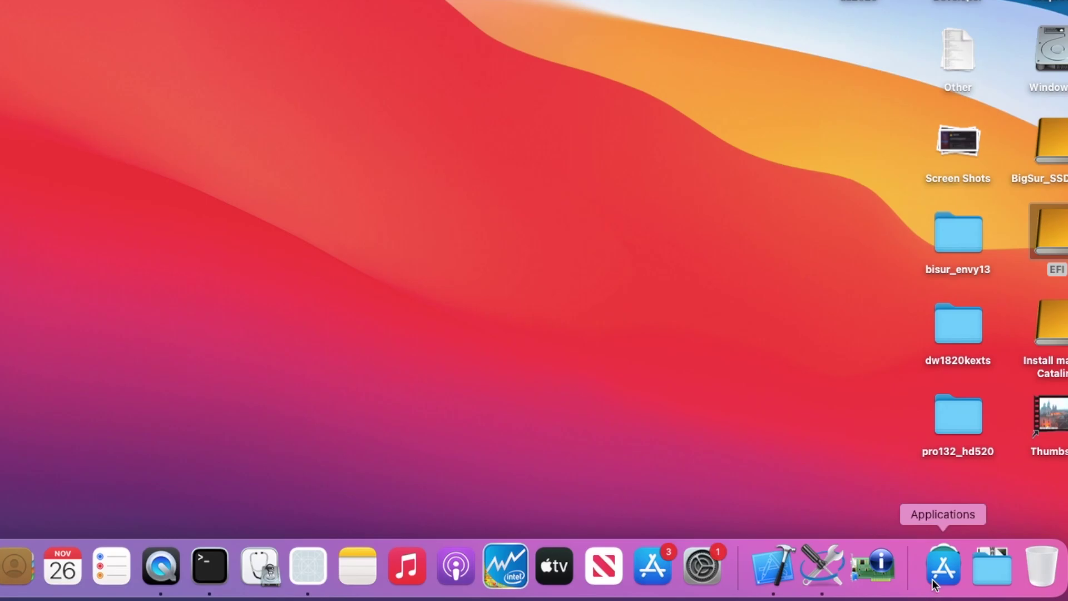
pyautogui.click(943, 566)
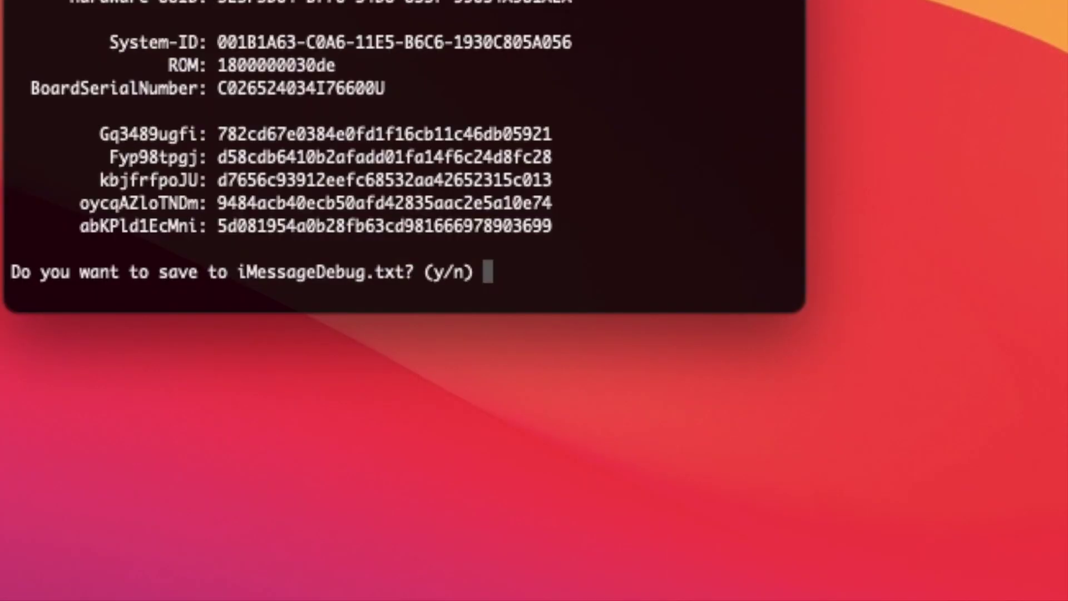
pyautogui.press('super+w')
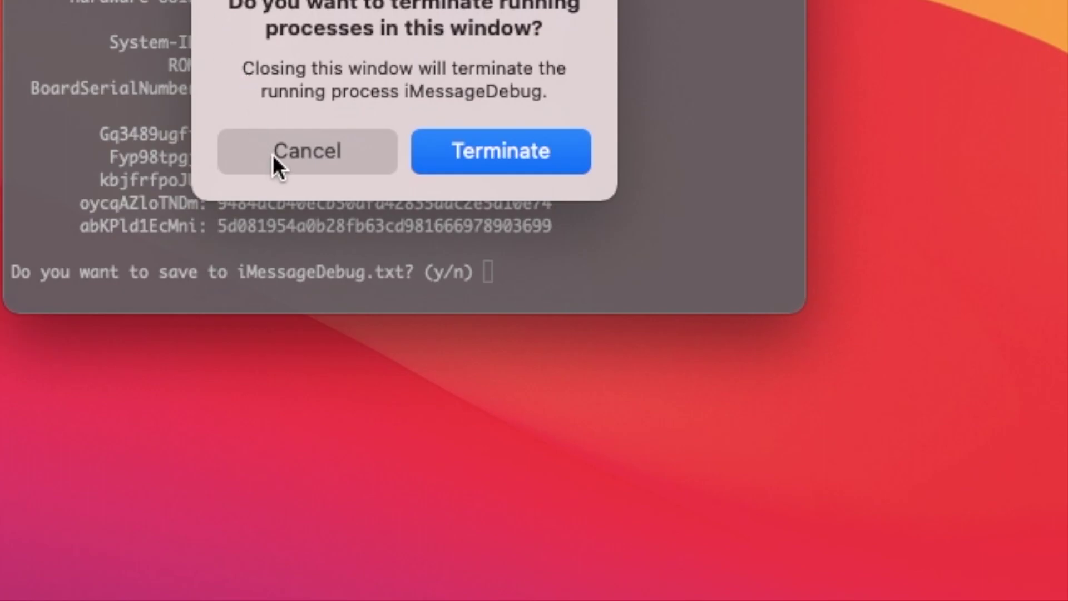
pyautogui.click(511, 151)
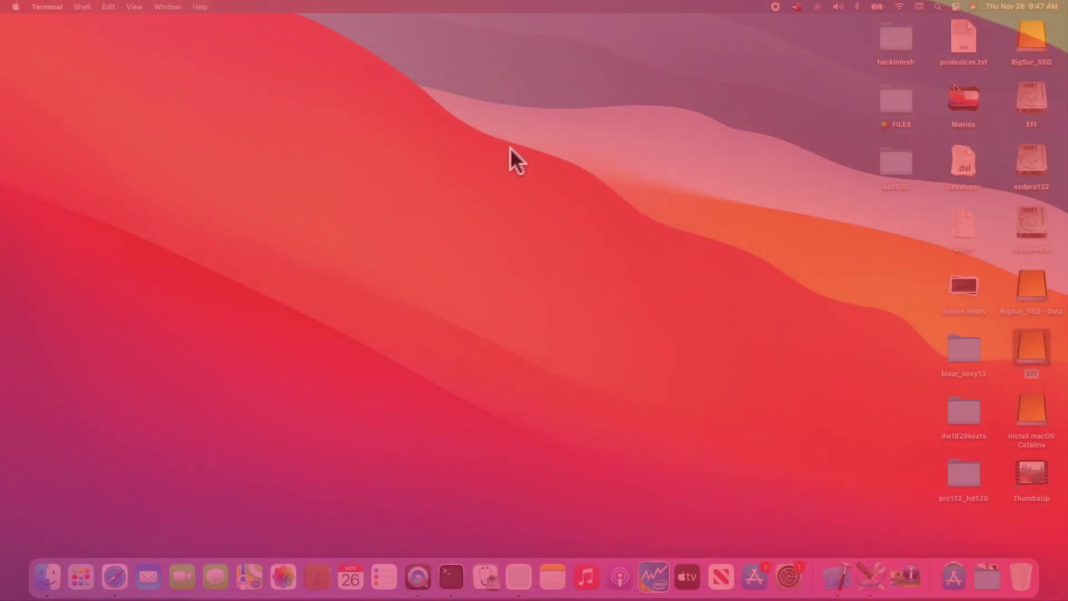
# - Navigate the EFI volume to EFI > OC > Drivers, briefly checking the Kexts folder
pyautogui.doubleClick(1028, 107)
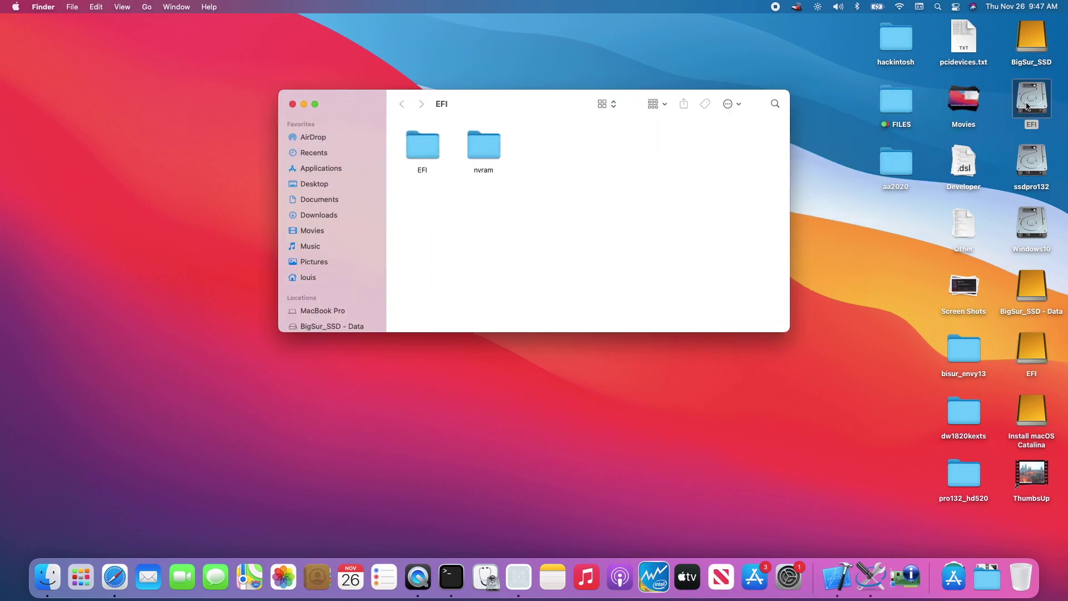
pyautogui.doubleClick(424, 145)
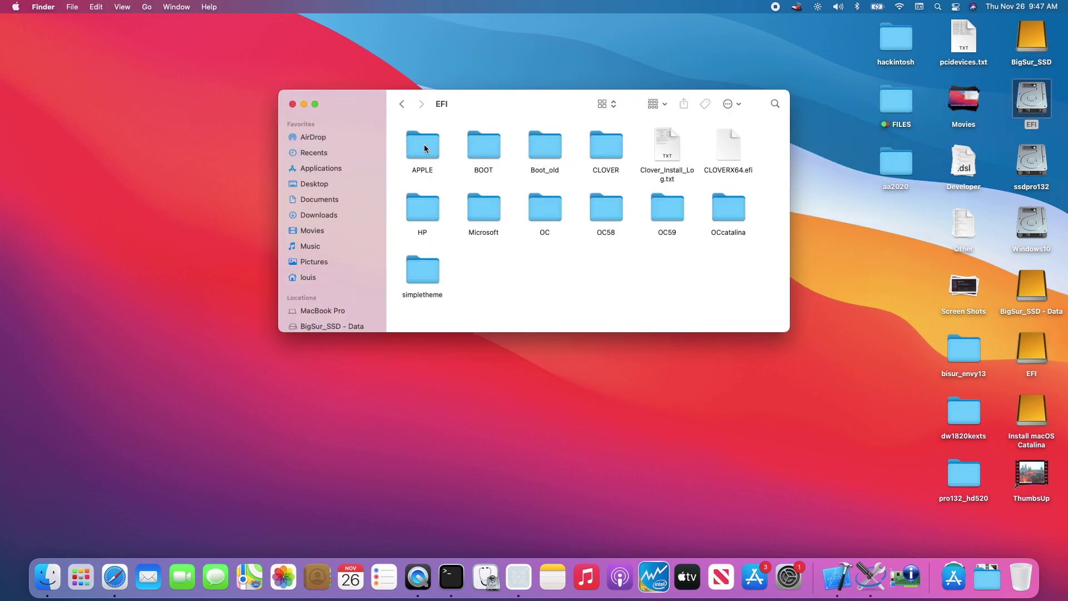
pyautogui.doubleClick(548, 216)
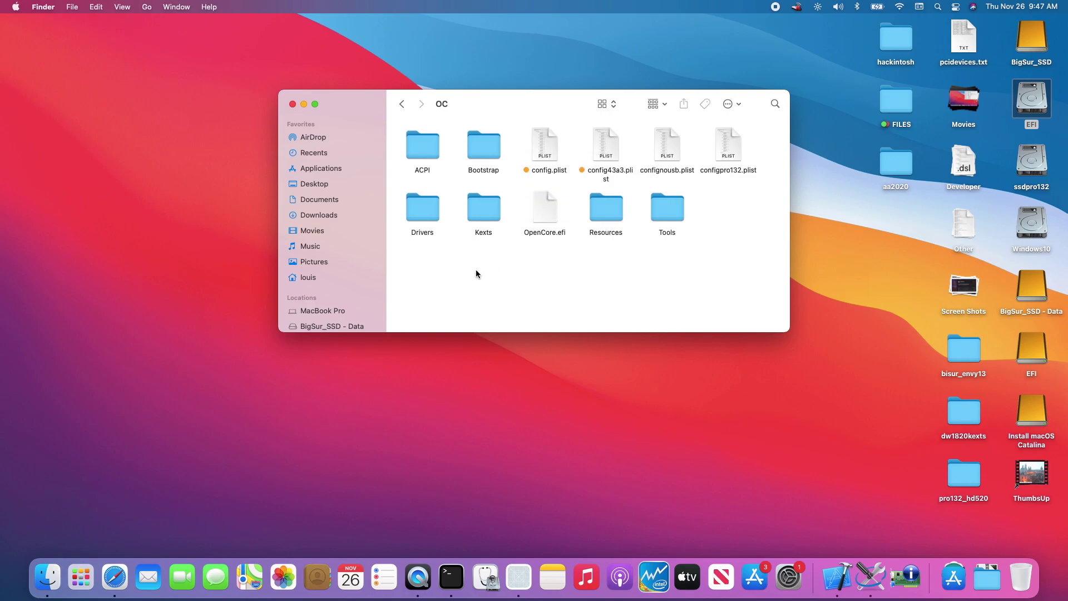
pyautogui.doubleClick(489, 203)
pyautogui.click(402, 104)
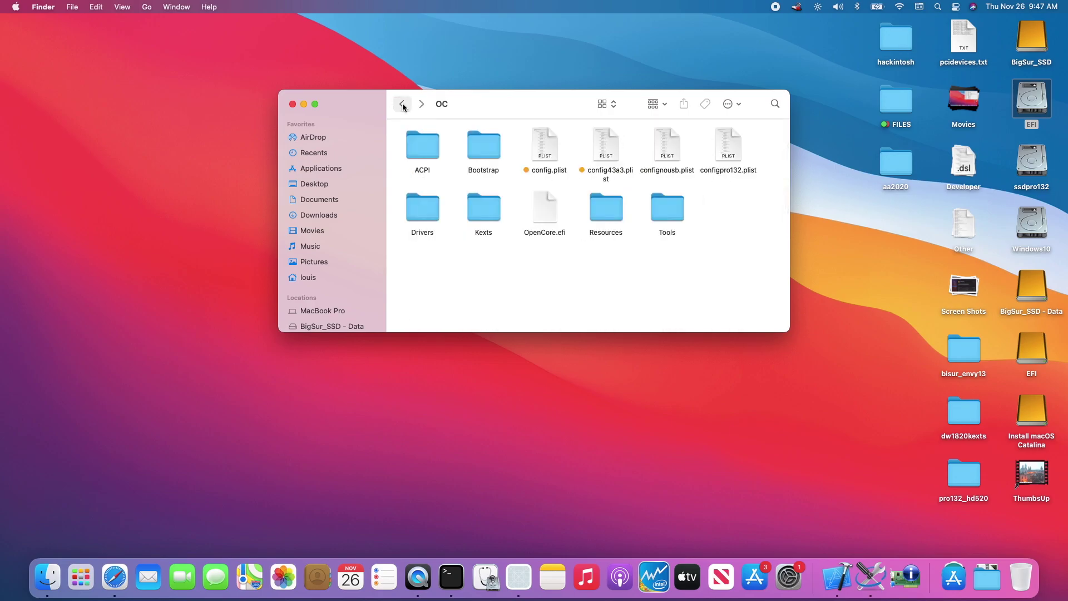
pyautogui.doubleClick(432, 221)
pyautogui.click(403, 104)
pyautogui.doubleClick(422, 212)
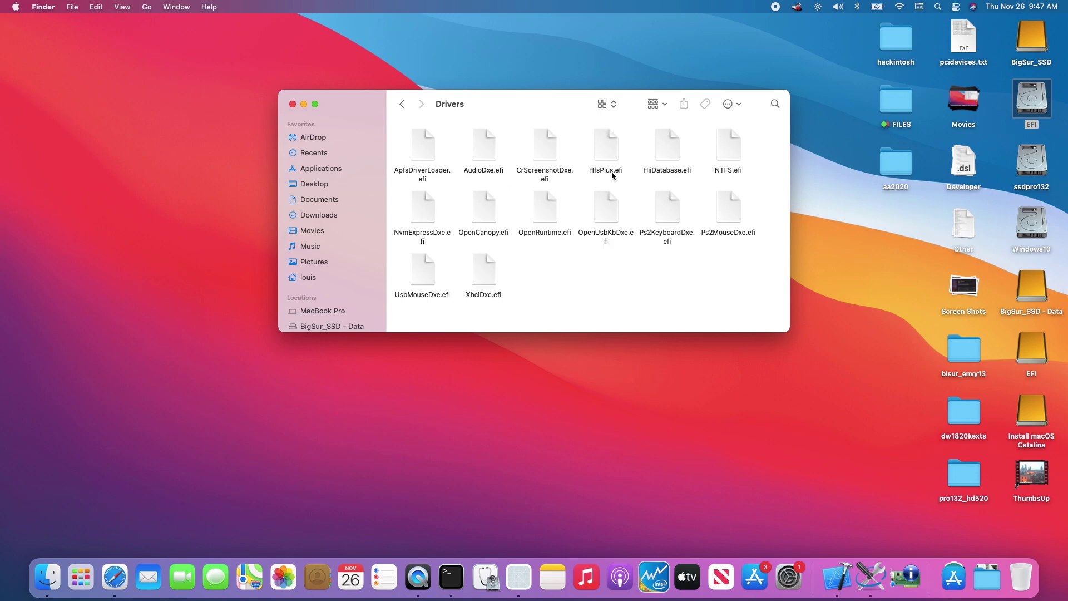
# - Tag ApfsDriverLoader, HfsPlus, NvmExpressDxe, OpenCanopy and OpenRuntime drivers yellow
pyautogui.click(422, 147)
pyautogui.keyDown('super'); pyautogui.click(423, 209); pyautogui.keyUp('super')
pyautogui.keyDown('super'); pyautogui.click(482, 214); pyautogui.keyUp('super')
pyautogui.keyDown('super'); pyautogui.click(548, 215); pyautogui.keyUp('super')
pyautogui.hotkey('ctrl', '3')
pyautogui.click(603, 277)
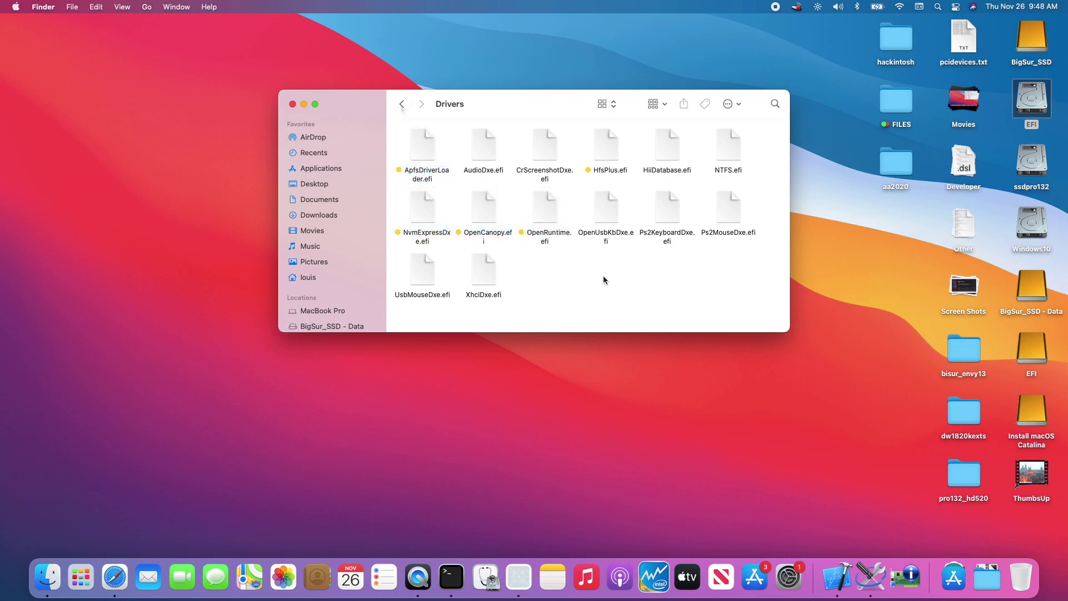
# - Browse the ACPI folder, then go back to the OC folder
pyautogui.click(402, 104)
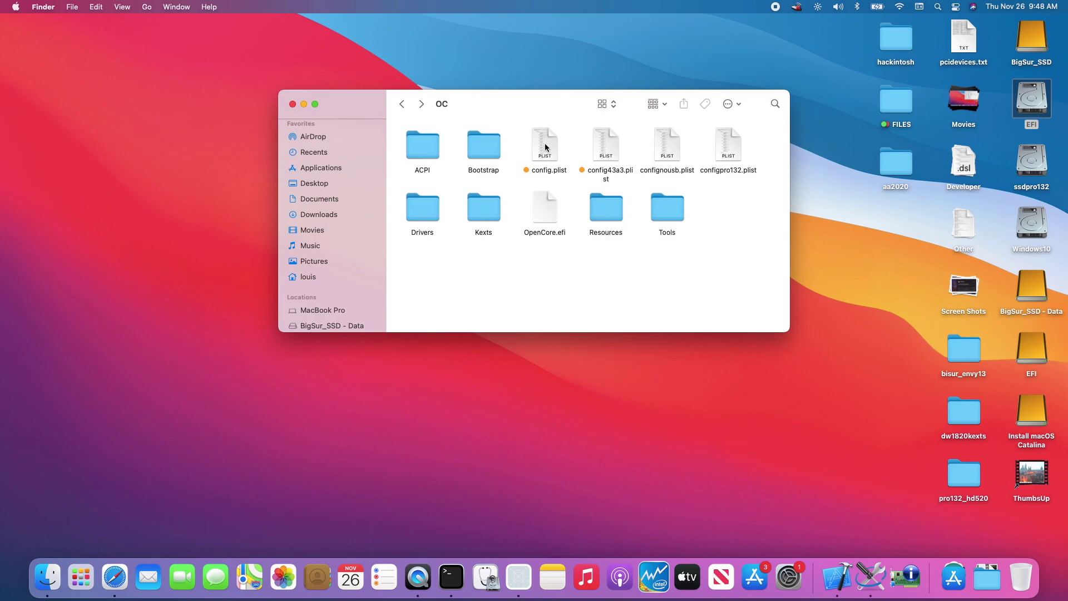
pyautogui.doubleClick(425, 148)
pyautogui.scroll(10, 518, 196)
pyautogui.scroll(-10, 518, 196)
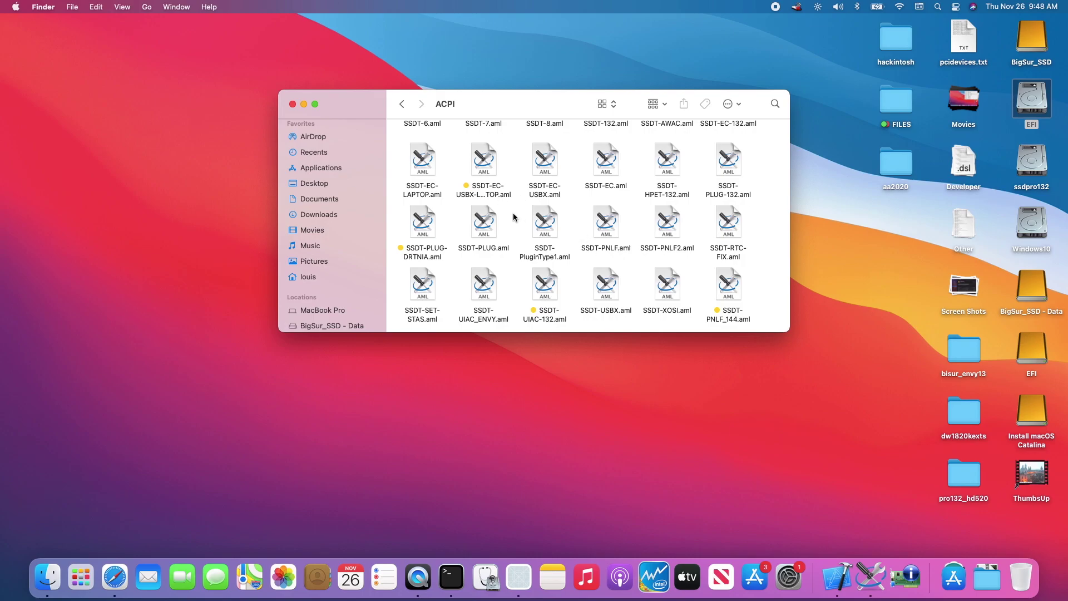
pyautogui.press('super+Up')
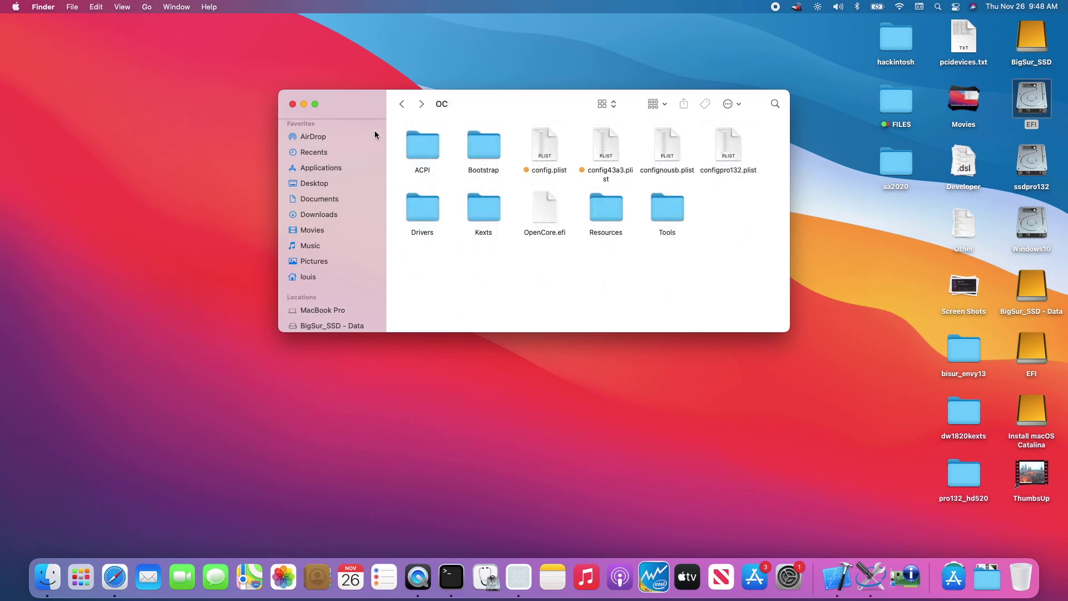